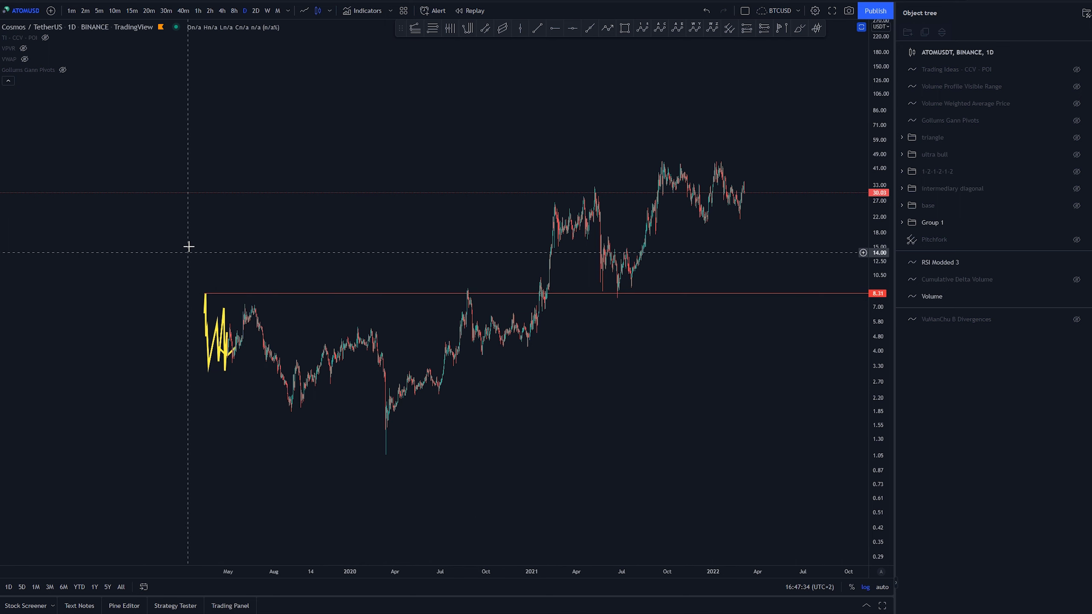
Step: Examine the ATOMUSDT daily price history against the red horizontal level, from the yellow sketched early move through the 2020 low to 2022
{"action": "left_click", "coordinate": [216, 341]}
{"action": "left_click_drag", "start_coordinate": [293, 259], "coordinate": [472, 247]}
{"action": "scroll", "coordinate": [472, 247], "scroll_direction": "up", "scroll_amount": 4}
{"action": "left_click_drag", "start_coordinate": [376, 252], "coordinate": [415, 211]}
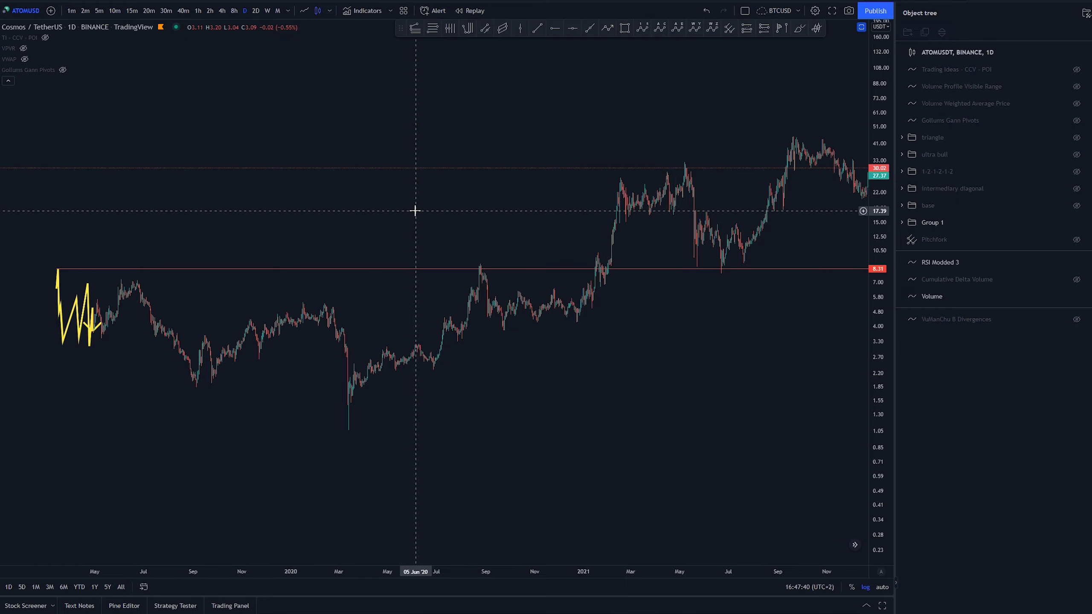
{"action": "scroll", "coordinate": [415, 211], "scroll_direction": "down", "scroll_amount": 1}
{"action": "left_click_drag", "start_coordinate": [412, 211], "coordinate": [277, 218]}
{"action": "scroll", "coordinate": [288, 225], "scroll_direction": "down", "scroll_amount": 2}
{"action": "left_click_drag", "start_coordinate": [671, 414], "coordinate": [620, 429]}
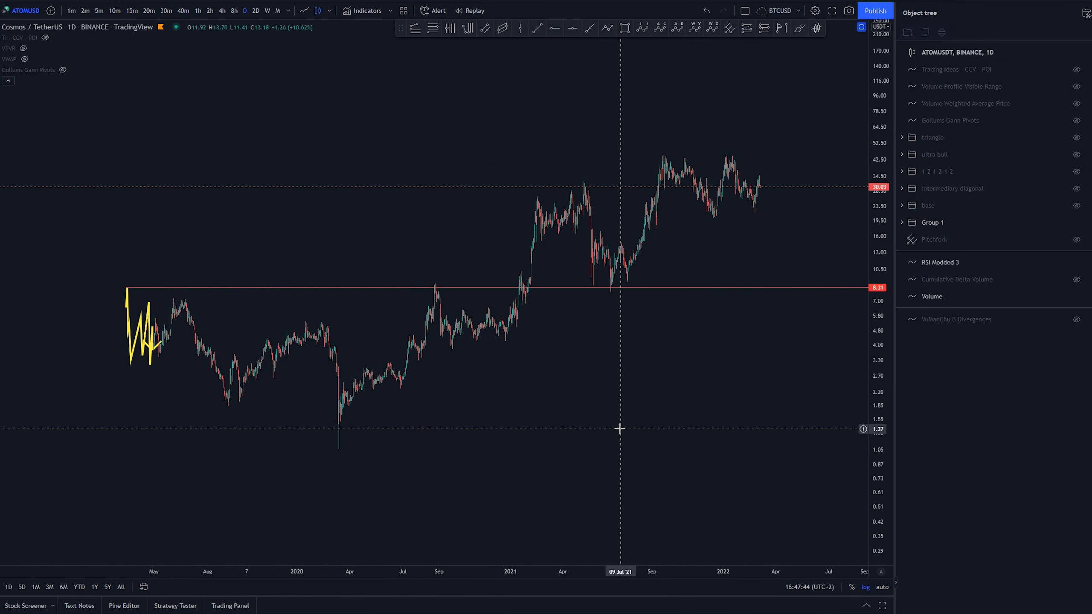
{"action": "left_click", "coordinate": [318, 288]}
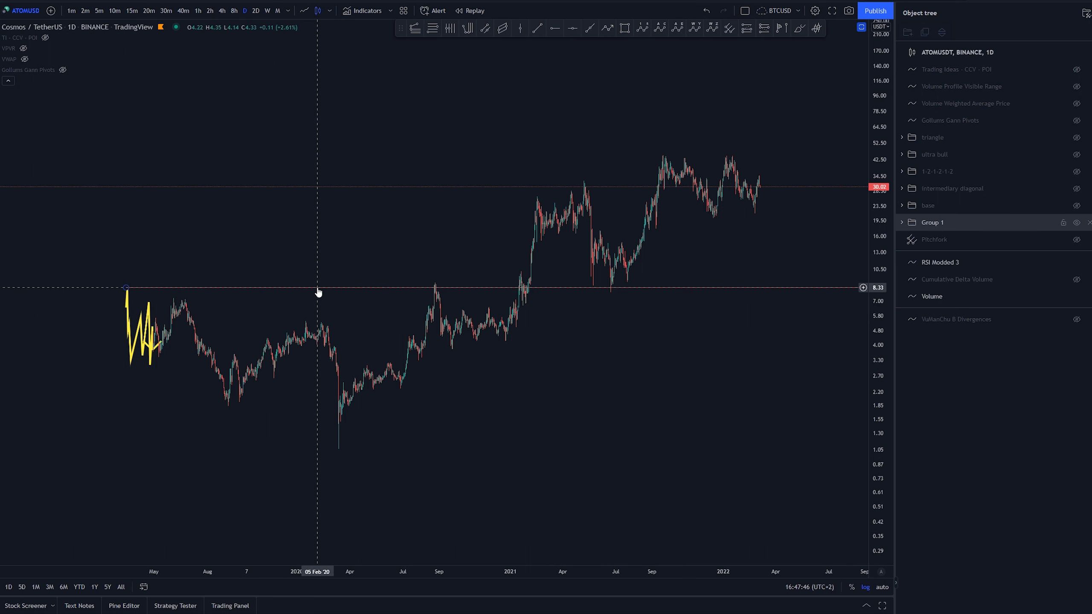
{"action": "left_click", "coordinate": [120, 290]}
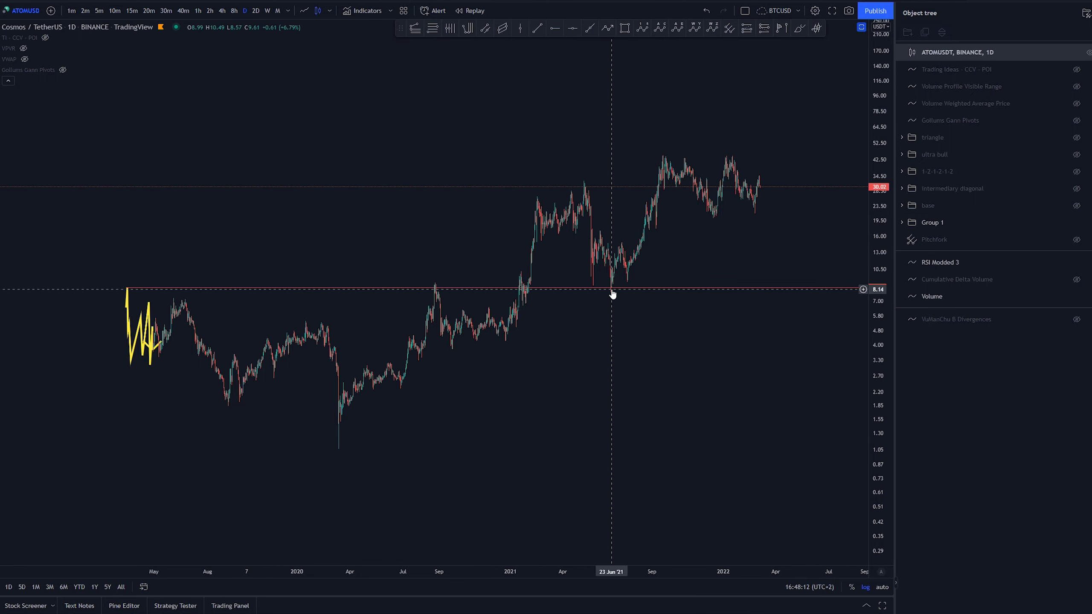
{"action": "left_click_drag", "start_coordinate": [560, 397], "coordinate": [575, 410]}
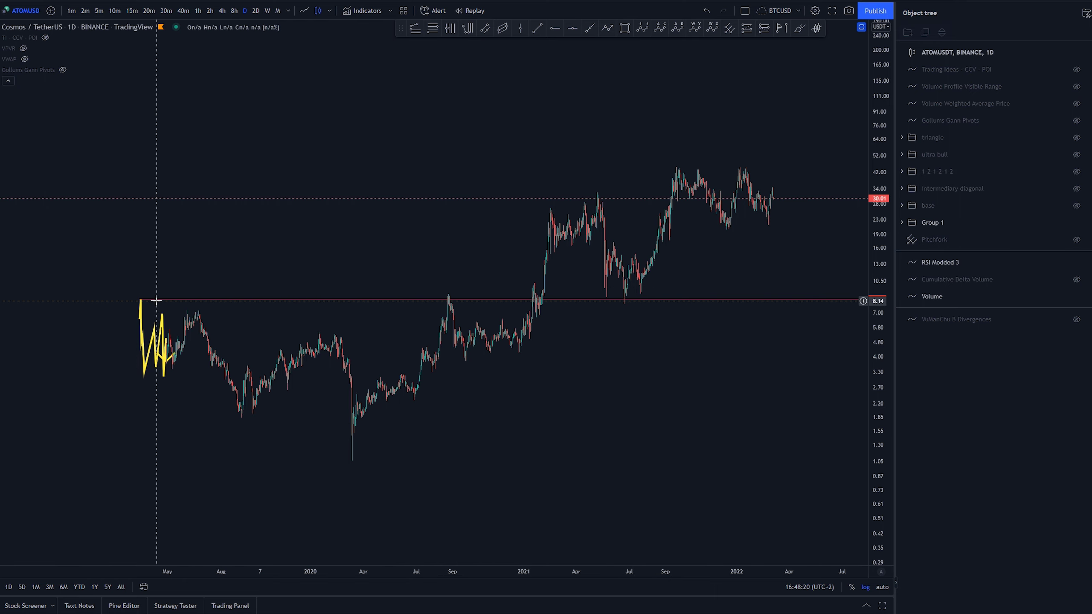
{"action": "left_click_drag", "start_coordinate": [172, 282], "coordinate": [207, 283]}
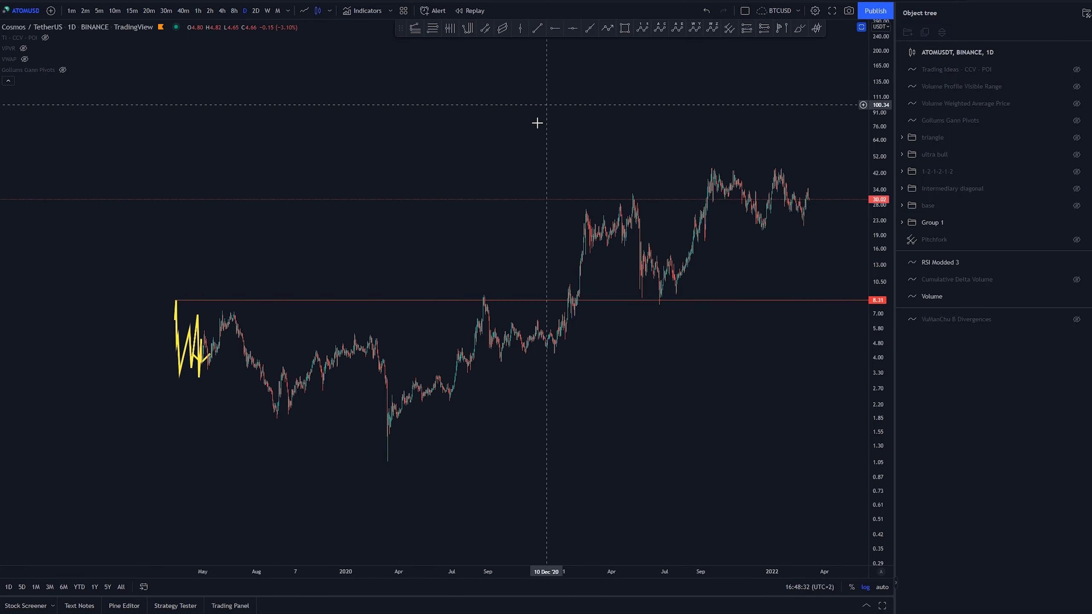
{"action": "scroll", "coordinate": [522, 451], "scroll_direction": "down", "scroll_amount": 2}
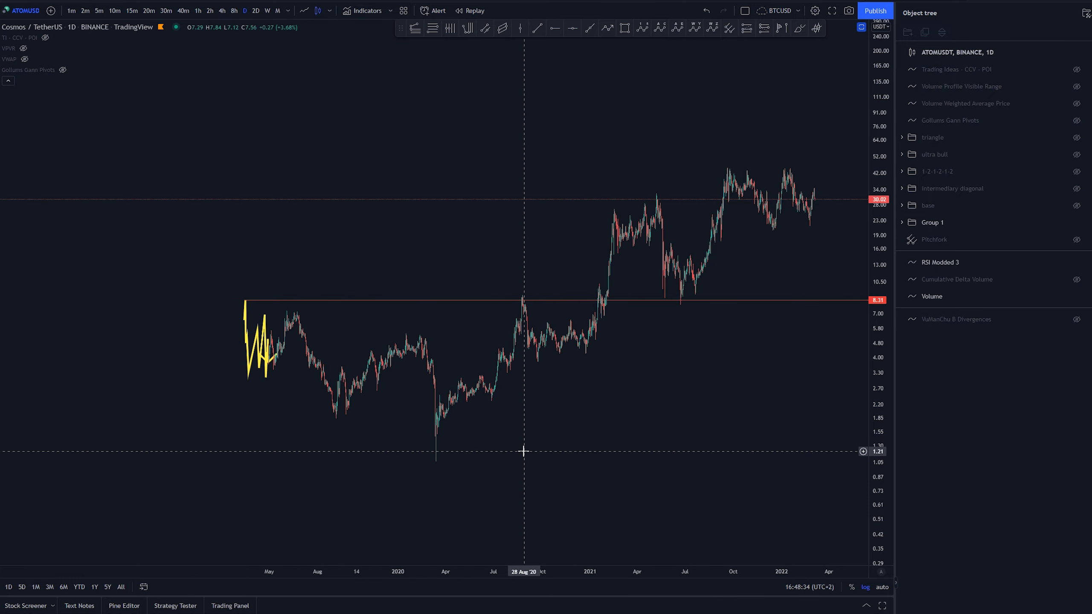
{"action": "left_click_drag", "start_coordinate": [651, 442], "coordinate": [548, 432]}
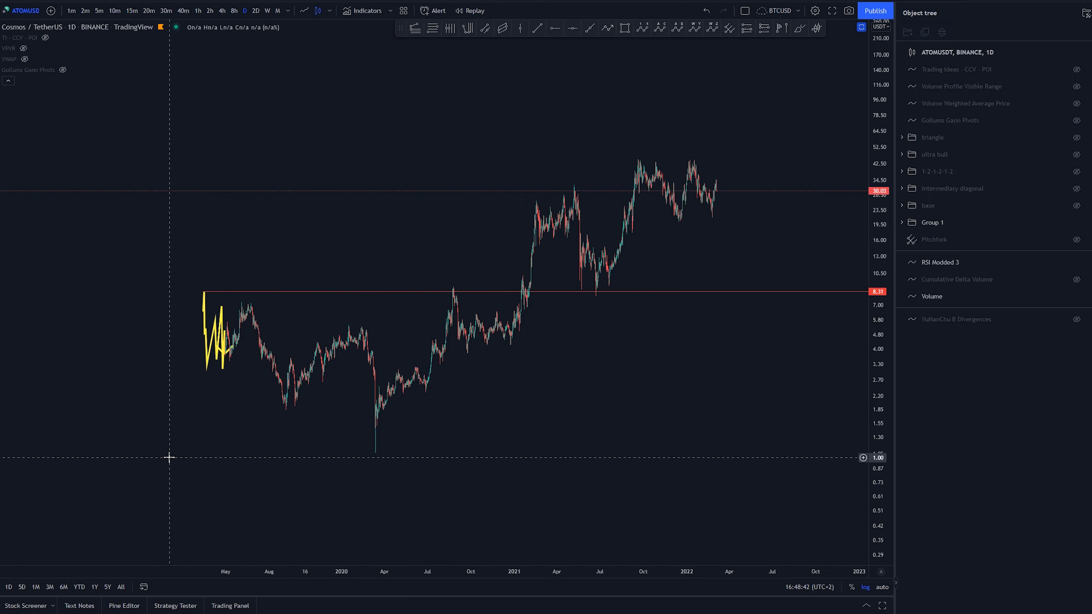
{"action": "left_click_drag", "start_coordinate": [692, 459], "coordinate": [631, 397]}
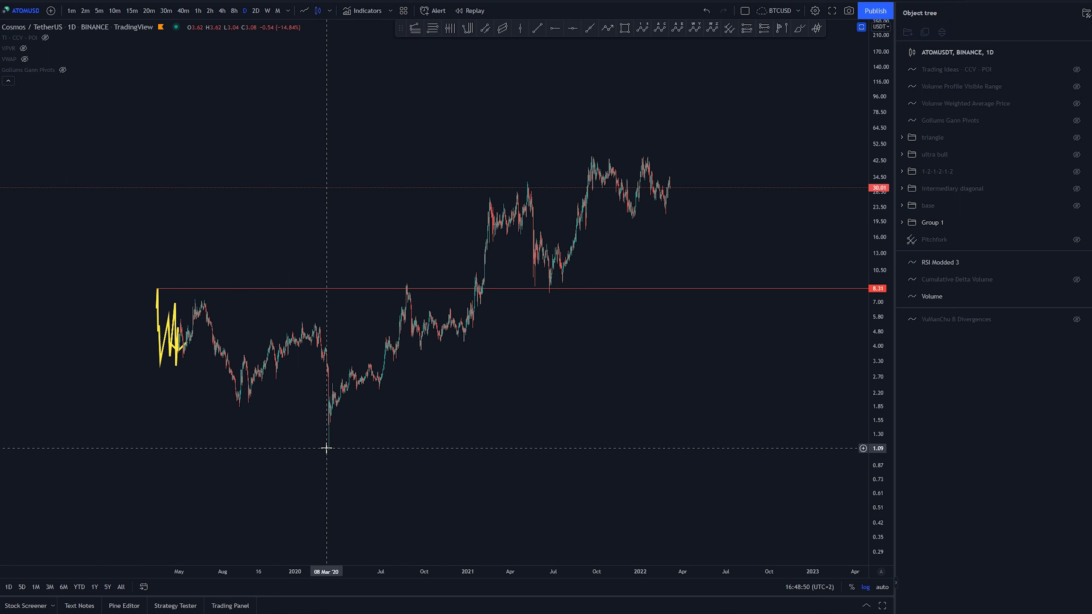
Step: Hide the Group 1 drawings and show the base group's Elliott wave count on the chart
{"action": "left_click_drag", "start_coordinate": [536, 444], "coordinate": [620, 410]}
{"action": "scroll", "coordinate": [429, 409], "scroll_direction": "up", "scroll_amount": 4}
{"action": "left_click_drag", "start_coordinate": [875, 336], "coordinate": [875, 185]}
{"action": "left_click_drag", "start_coordinate": [611, 301], "coordinate": [708, 446]}
{"action": "left_click", "coordinate": [1076, 222]}
{"action": "left_click", "coordinate": [1076, 205]}
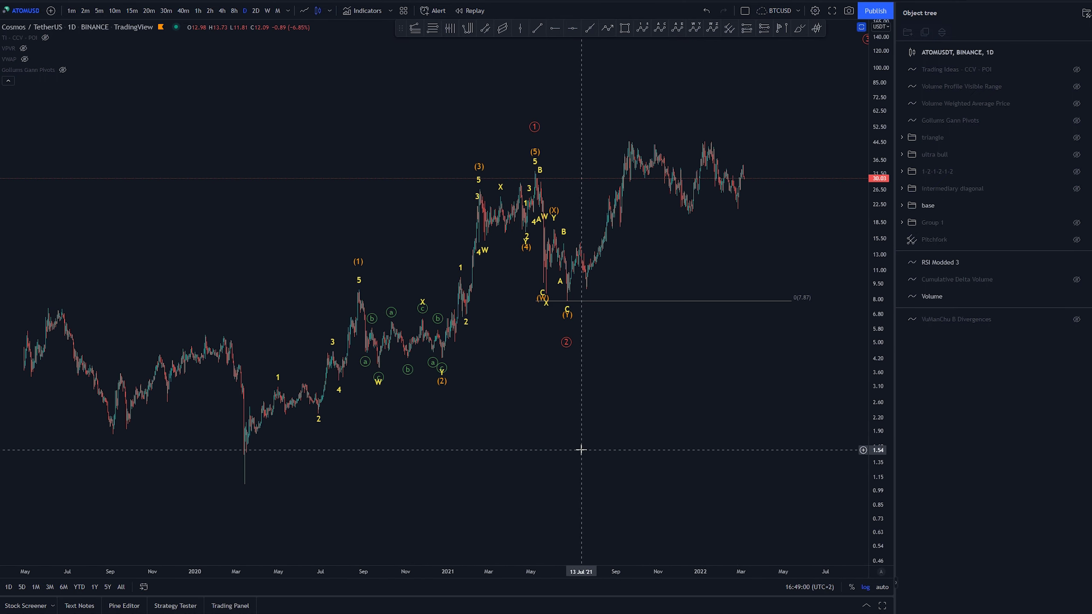
Step: Restore the indicator panes below the price chart and inspect the orange wave (1) to (5) count
{"action": "scroll", "coordinate": [579, 456], "scroll_direction": "up", "scroll_amount": 1}
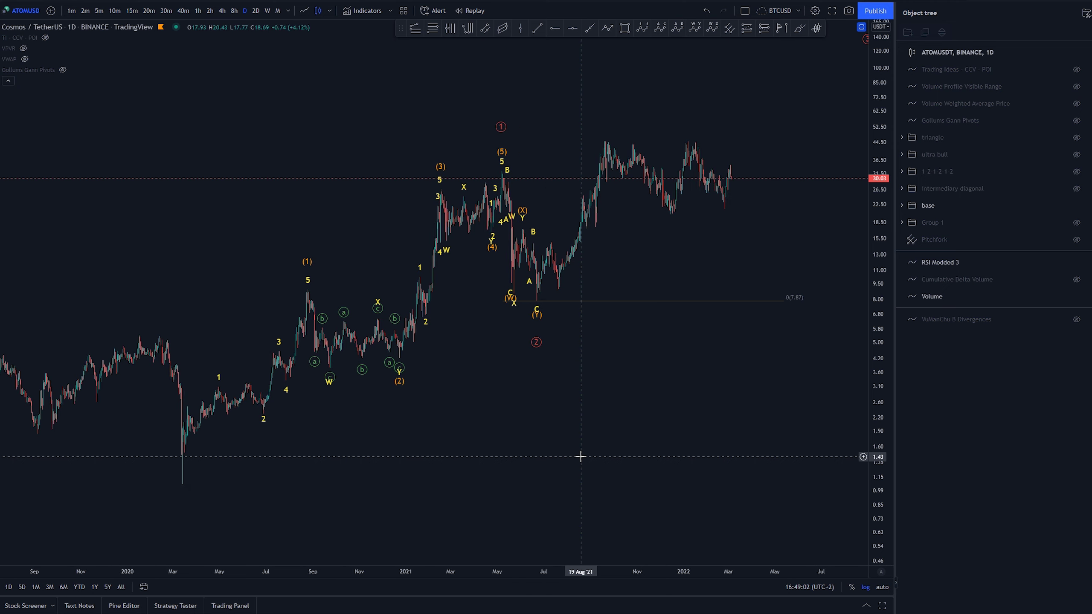
{"action": "double_click", "coordinate": [488, 466]}
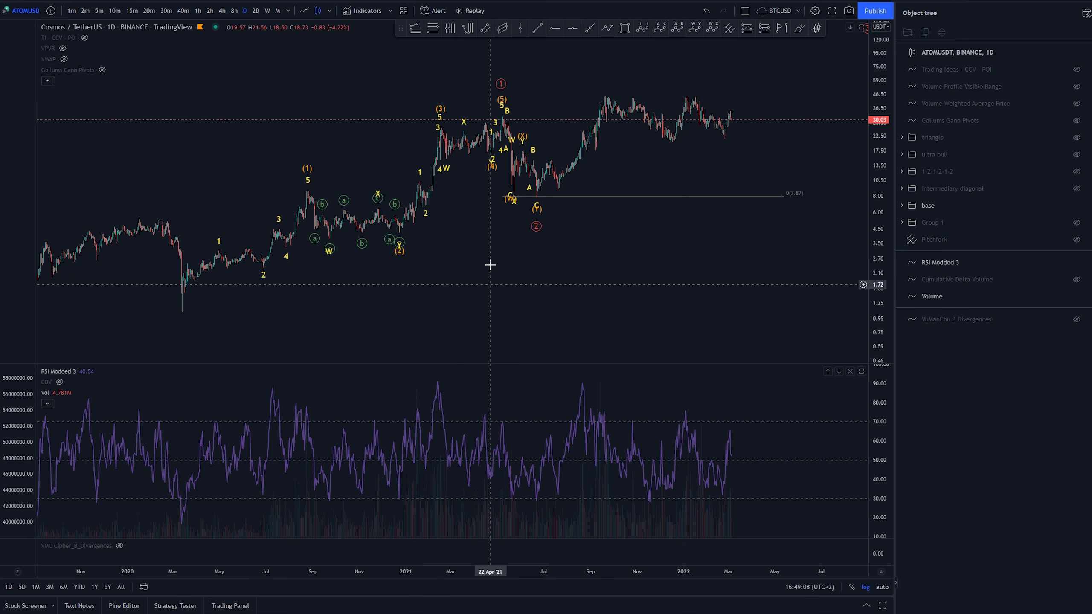
{"action": "left_click", "coordinate": [504, 101]}
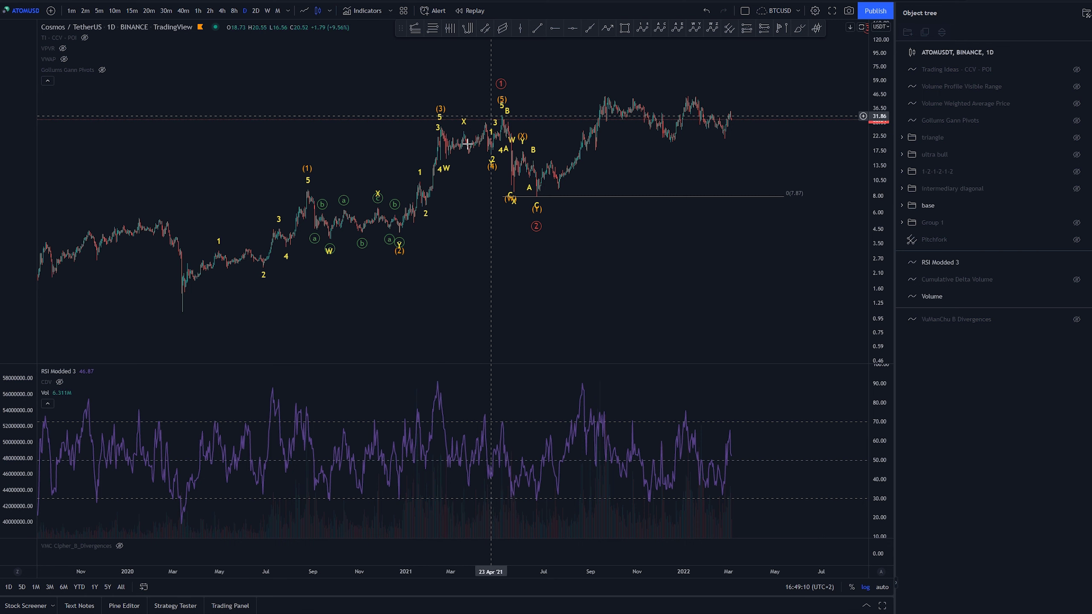
{"action": "left_click", "coordinate": [439, 111]}
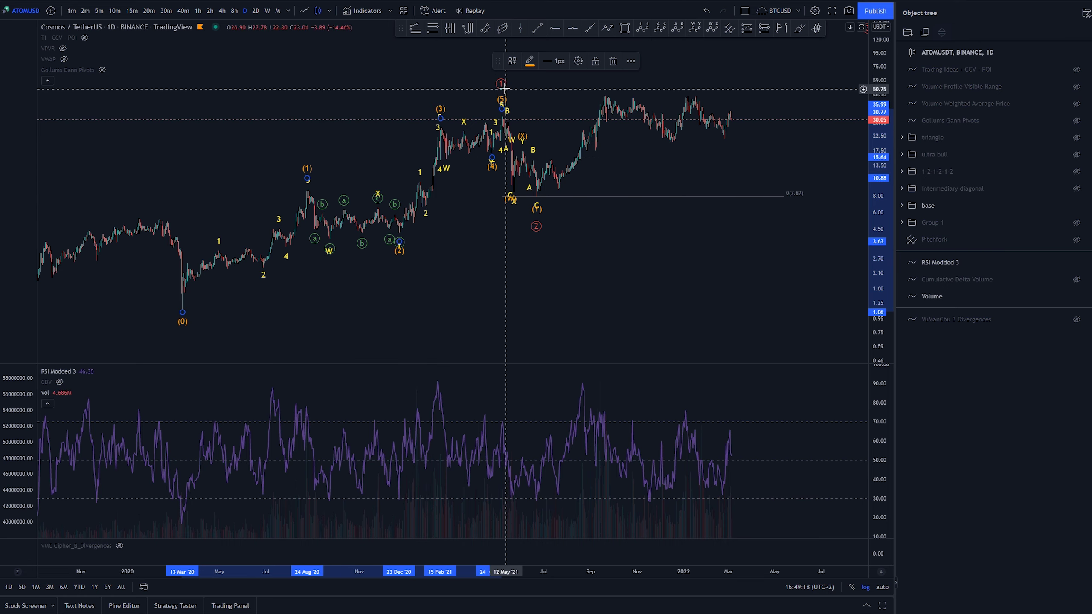
{"action": "left_click_drag", "start_coordinate": [444, 318], "coordinate": [524, 312]}
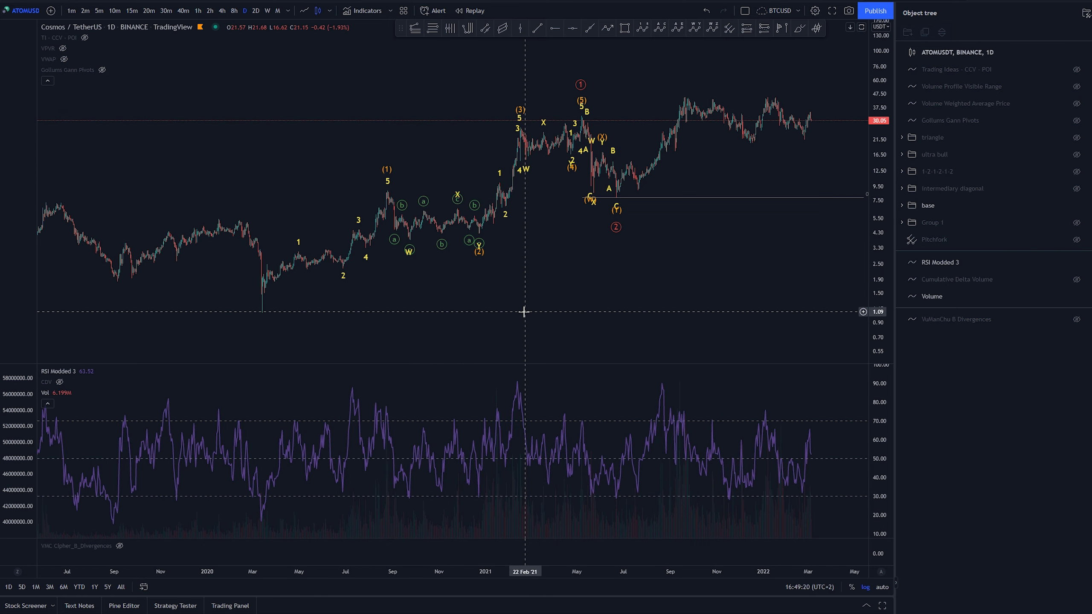
{"action": "left_click_drag", "start_coordinate": [735, 312], "coordinate": [677, 302]}
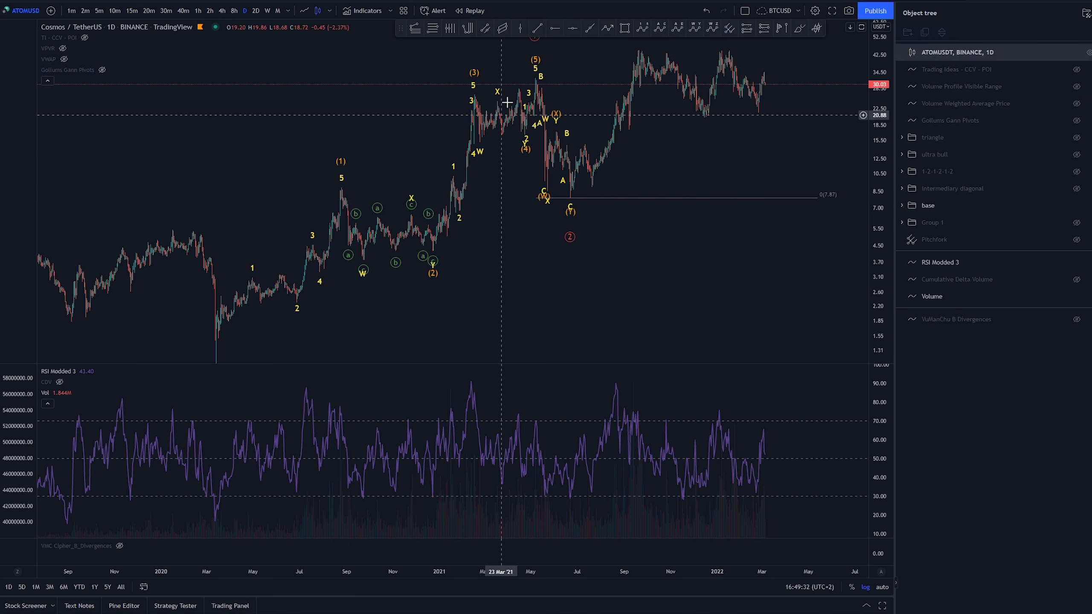
{"action": "left_click_drag", "start_coordinate": [510, 280], "coordinate": [524, 250]}
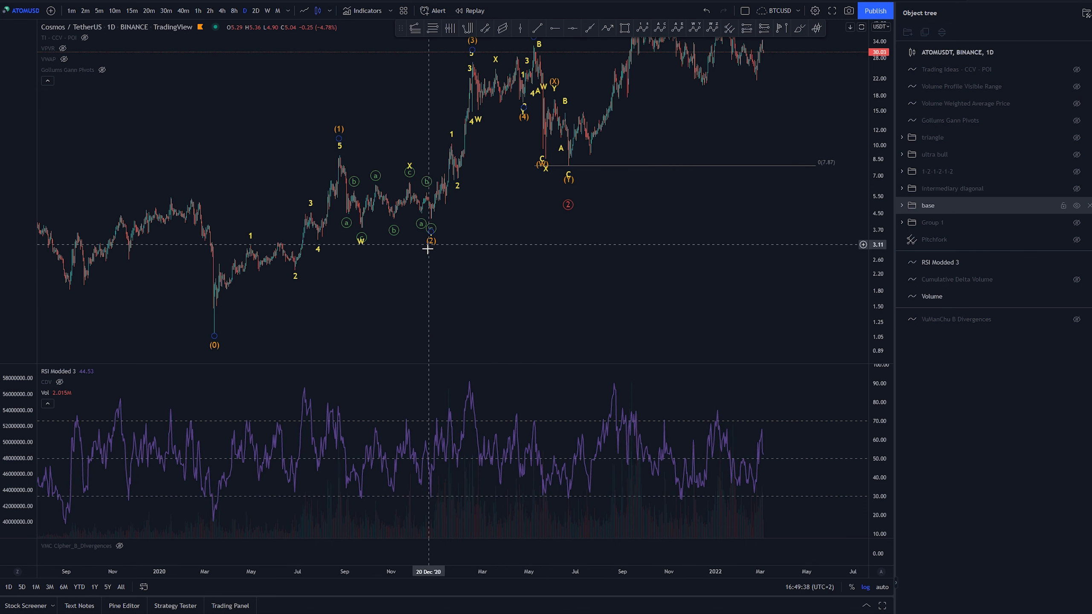
Step: Draw a Trend-Based Fib Time from the 13 Mar '20 low to the wave (1) high on 24 Aug '20, using the wave2-from-0-1-1 template
{"action": "left_click", "coordinate": [468, 29]}
{"action": "left_click", "coordinate": [213, 351]}
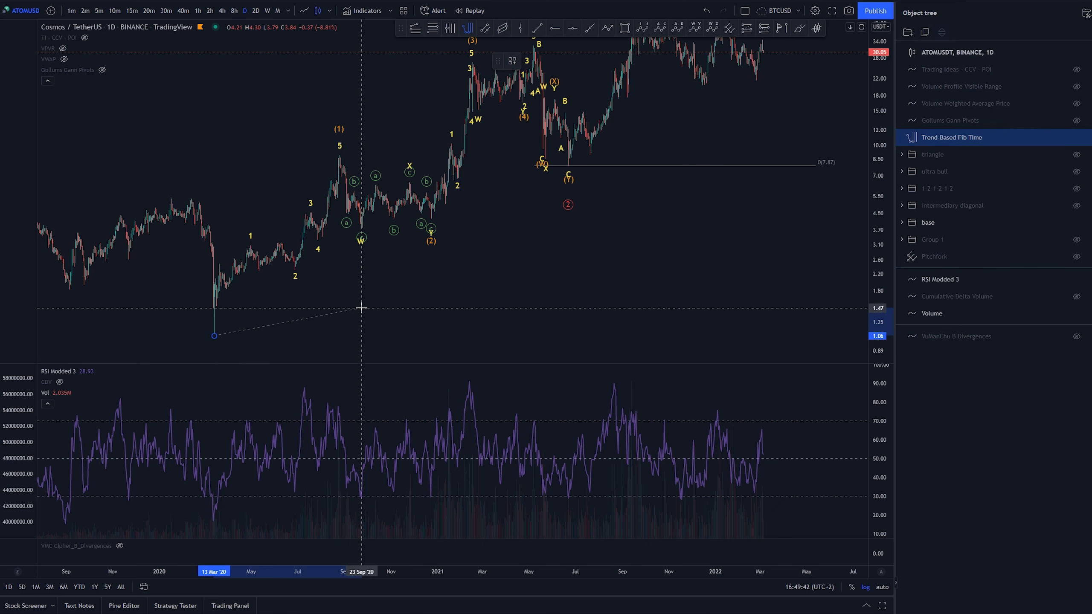
{"action": "left_click", "coordinate": [339, 313]}
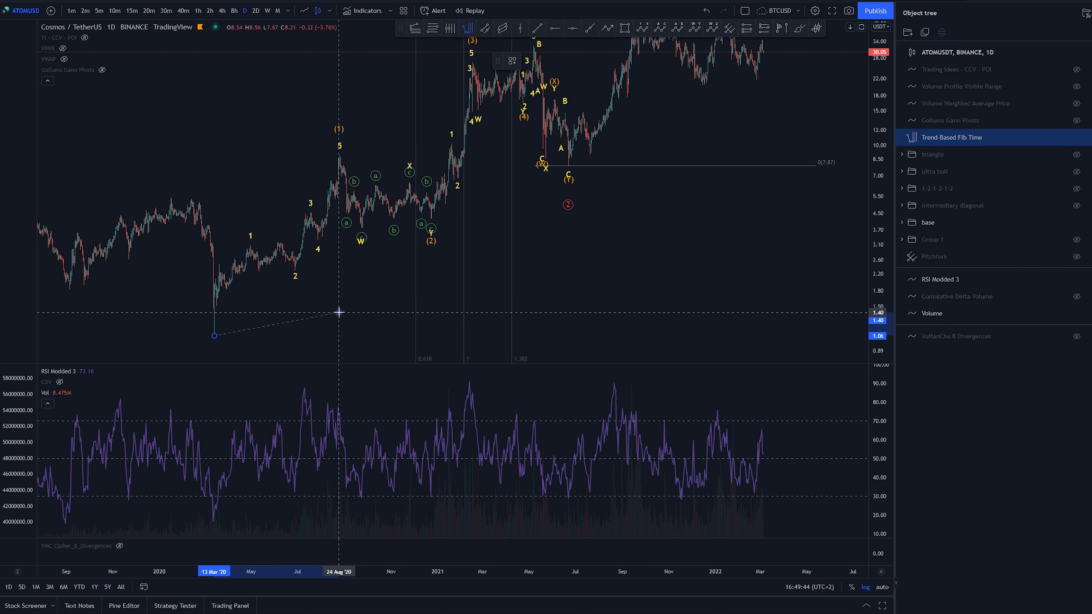
{"action": "left_click", "coordinate": [339, 312]}
{"action": "left_click", "coordinate": [512, 61]}
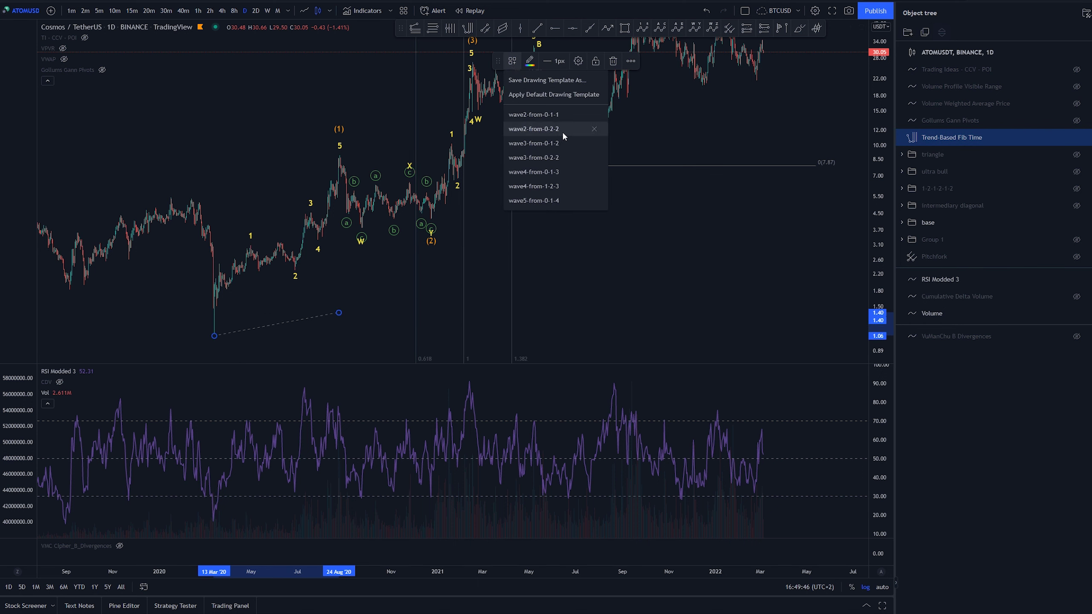
{"action": "left_click", "coordinate": [558, 115]}
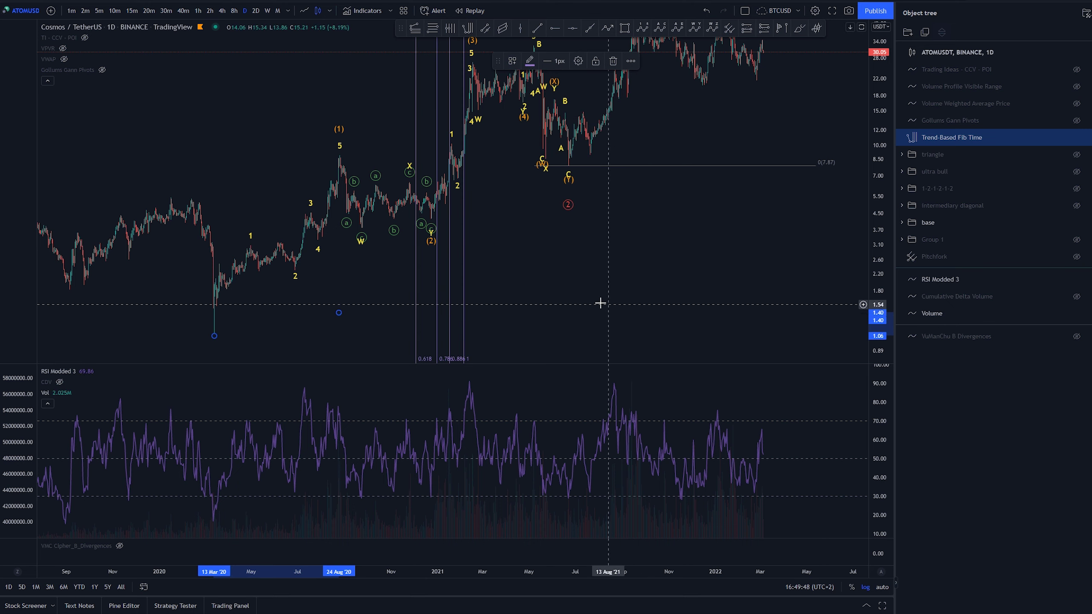
{"action": "left_click", "coordinate": [606, 305]}
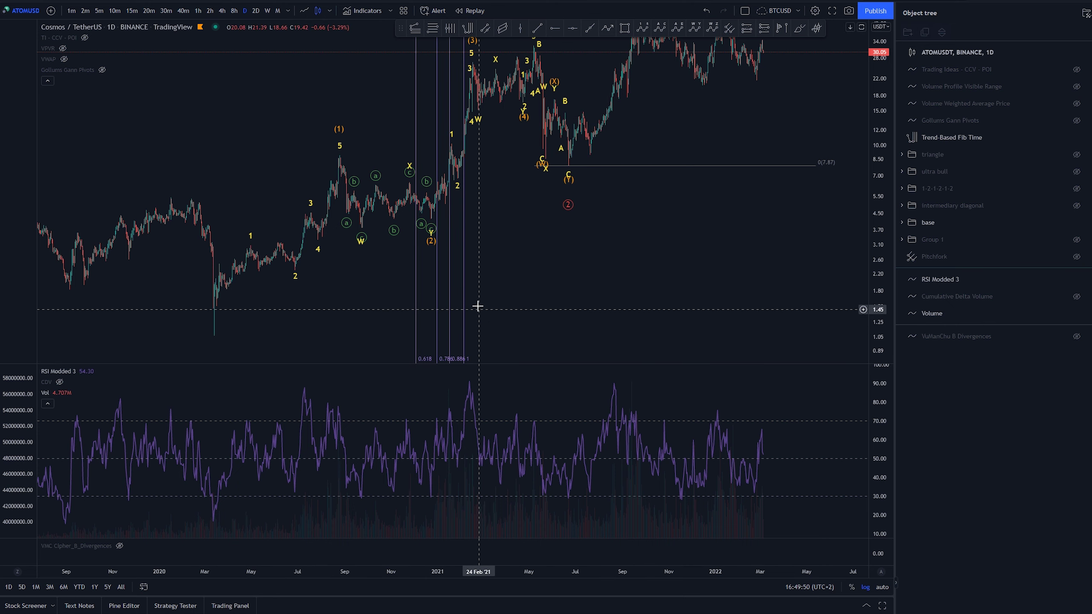
Step: Delete the Trend-Based Fib Time drawn over orange wave (1)
{"action": "left_click", "coordinate": [437, 312]}
{"action": "key", "text": "Delete"}
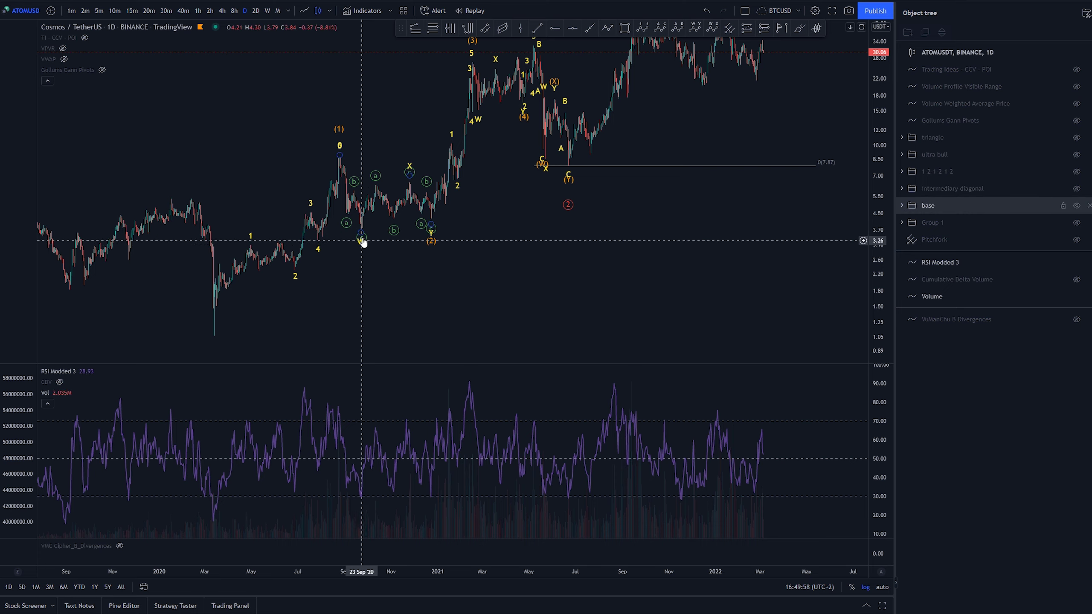
Step: Examine the orange wave (2) to (5) structure and the larger red waves 1 and 2 on the chart
{"action": "left_click_drag", "start_coordinate": [553, 295], "coordinate": [555, 347]}
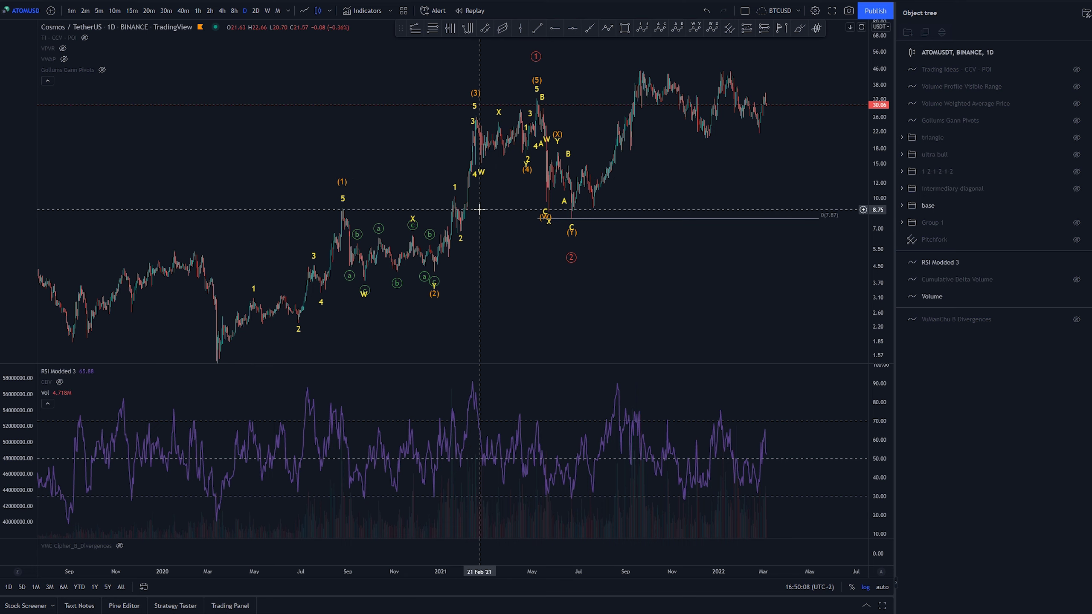
{"action": "left_click_drag", "start_coordinate": [489, 328], "coordinate": [520, 324]}
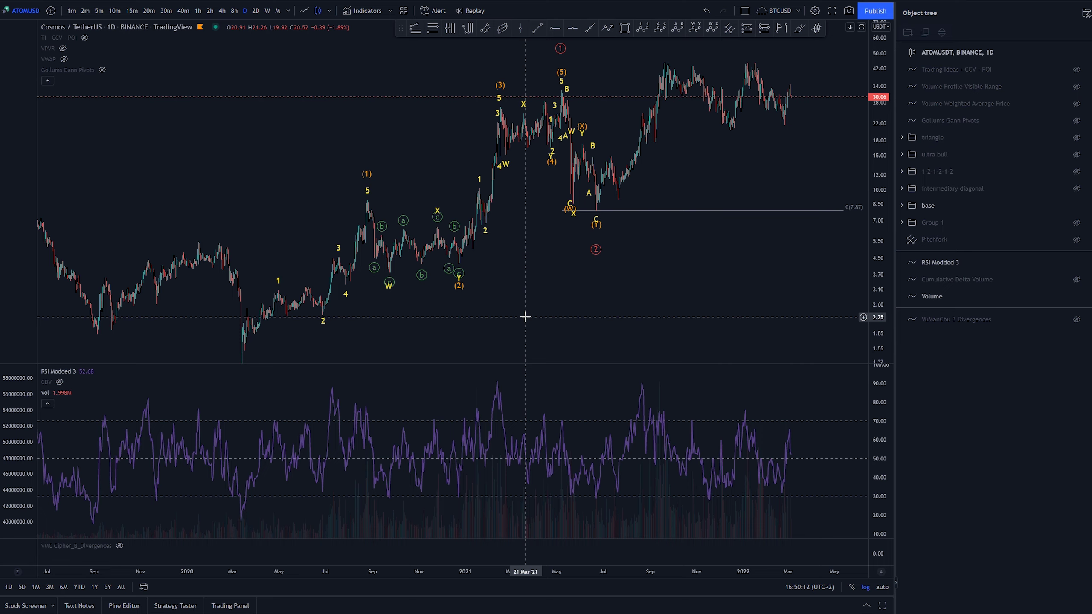
{"action": "mouse_move", "coordinate": [528, 297]}
{"action": "left_mouse_down"}
{"action": "mouse_move", "coordinate": [531, 307]}
{"action": "mouse_move", "coordinate": [524, 297]}
{"action": "left_mouse_up"}
{"action": "scroll", "coordinate": [523, 297], "scroll_direction": "down", "scroll_amount": 2}
{"action": "left_click_drag", "start_coordinate": [750, 290], "coordinate": [680, 269]}
{"action": "left_click_drag", "start_coordinate": [855, 122], "coordinate": [875, 171]}
{"action": "mouse_move", "coordinate": [769, 290]}
{"action": "left_mouse_down"}
{"action": "mouse_move", "coordinate": [768, 250]}
{"action": "mouse_move", "coordinate": [770, 275]}
{"action": "left_mouse_up"}
{"action": "left_click", "coordinate": [530, 66]}
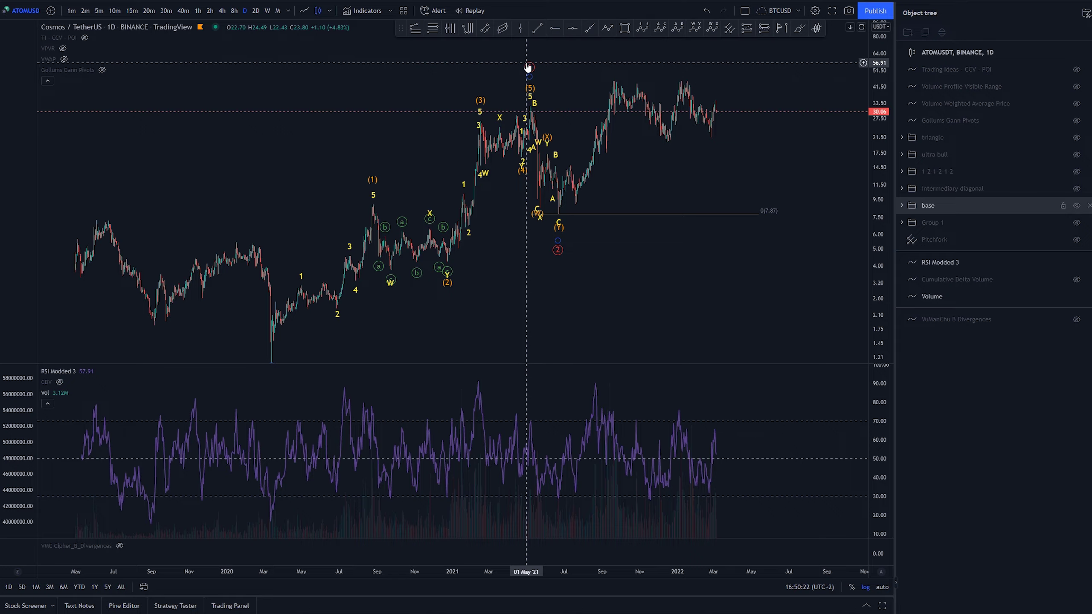
{"action": "left_click_drag", "start_coordinate": [669, 308], "coordinate": [738, 323]}
{"action": "scroll", "coordinate": [494, 141], "scroll_direction": "up", "scroll_amount": 4}
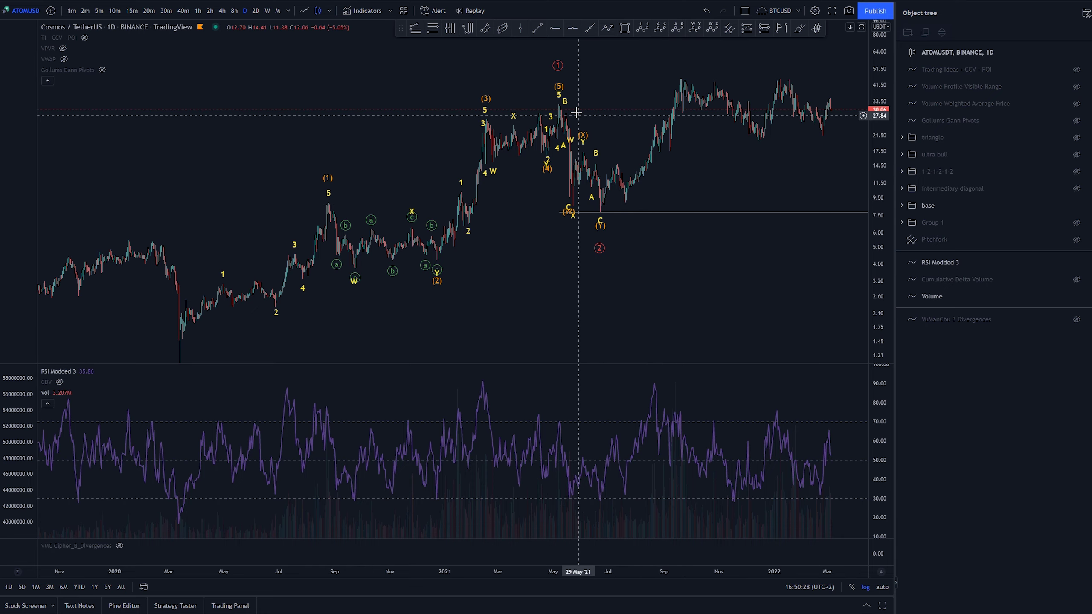
{"action": "mouse_move", "coordinate": [643, 307]}
{"action": "left_mouse_down"}
{"action": "mouse_move", "coordinate": [653, 324]}
{"action": "mouse_move", "coordinate": [681, 288]}
{"action": "mouse_move", "coordinate": [665, 295]}
{"action": "left_mouse_up"}
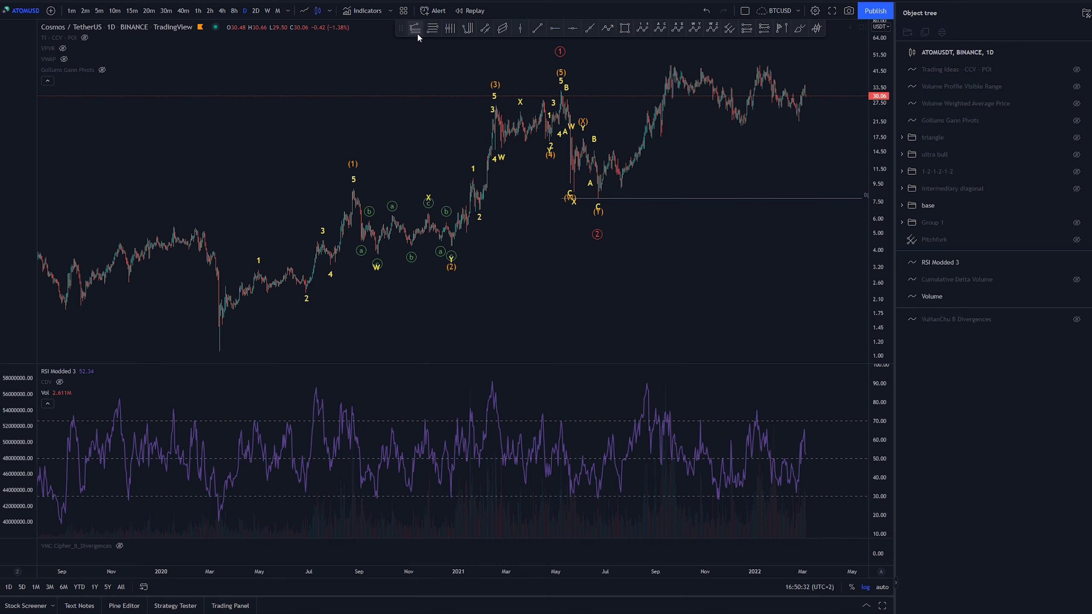
Step: Draw a Trend-Based Fib Time from the 13 Mar '20 low to the red wave 1 high on 07 May '21
{"action": "left_click", "coordinate": [466, 29]}
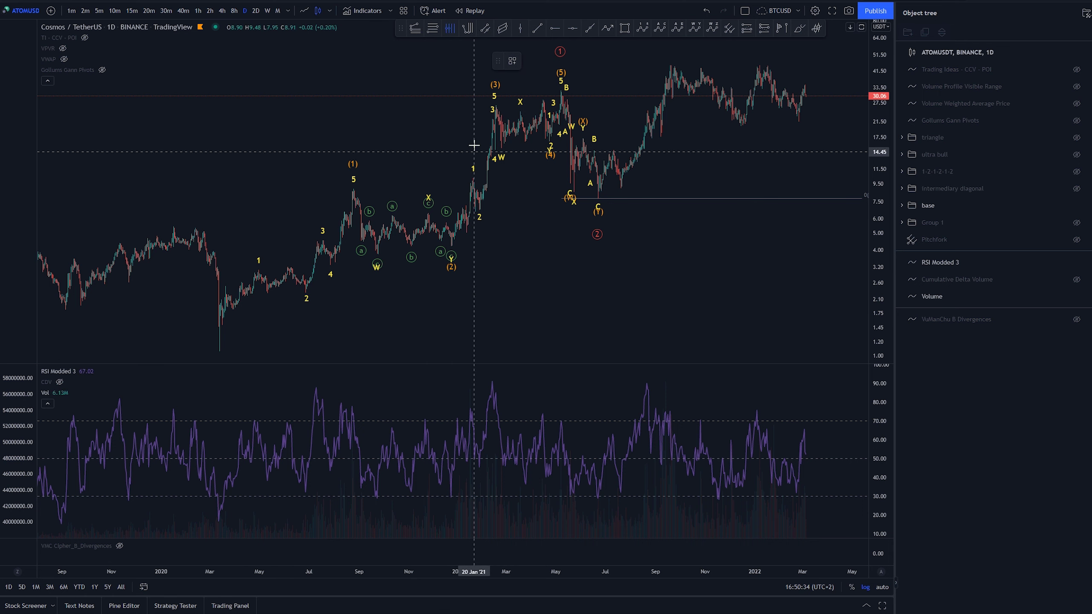
{"action": "left_click", "coordinate": [219, 357]}
{"action": "left_click", "coordinate": [561, 305]}
{"action": "left_click", "coordinate": [561, 305]}
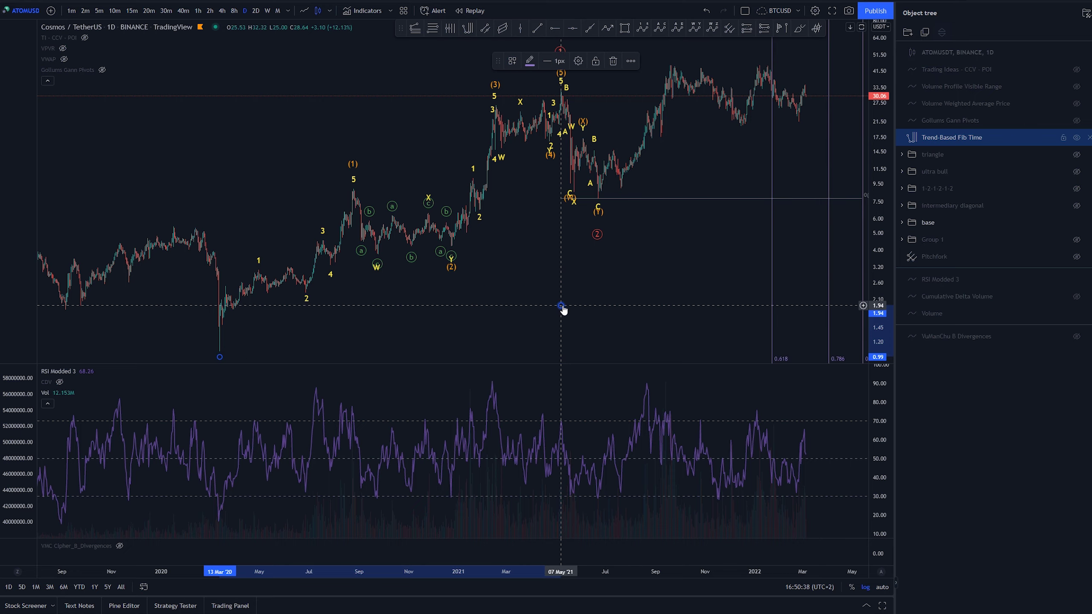
Step: Examine where the 0.618 to 1 Fib time levels fall relative to the price action after red wave 2
{"action": "left_click_drag", "start_coordinate": [700, 306], "coordinate": [589, 311]}
{"action": "scroll", "coordinate": [718, 292], "scroll_direction": "down", "scroll_amount": 5}
{"action": "left_click_drag", "start_coordinate": [718, 292], "coordinate": [565, 305]}
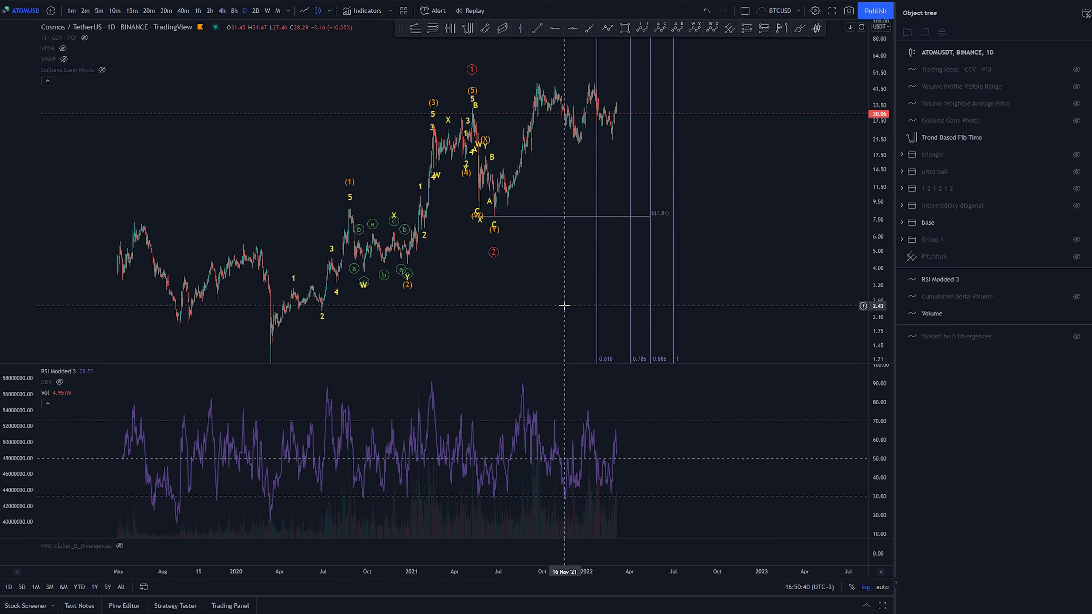
{"action": "left_click", "coordinate": [599, 282]}
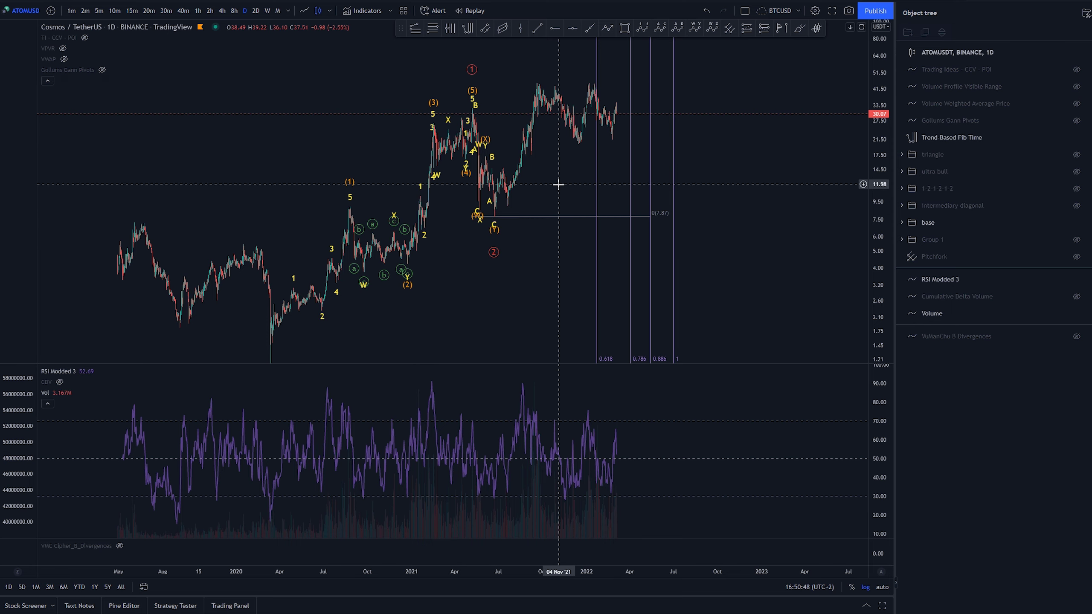
{"action": "left_click_drag", "start_coordinate": [557, 182], "coordinate": [565, 215]}
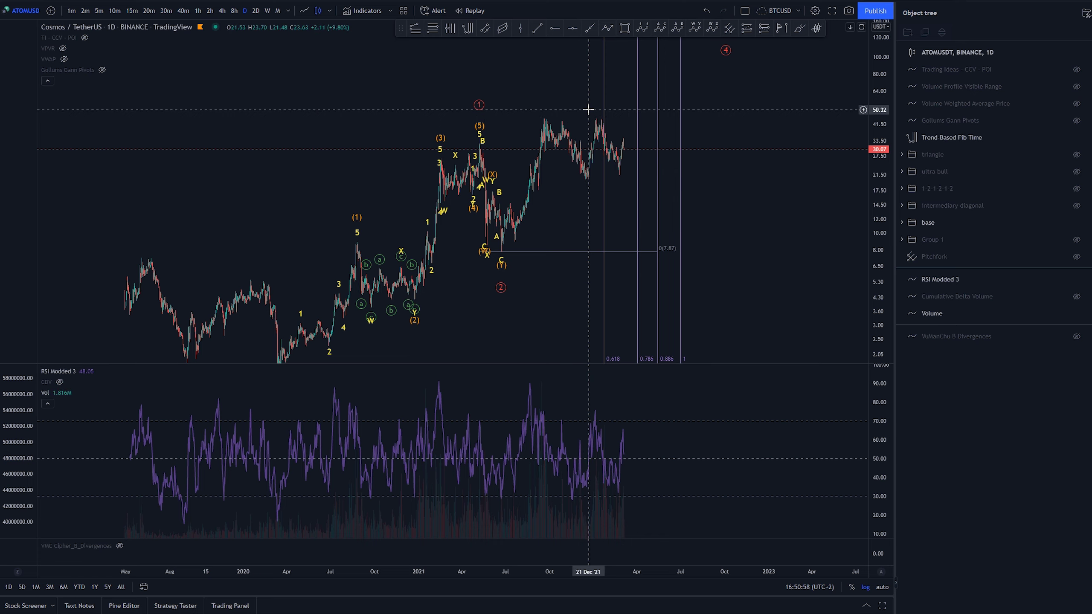
{"action": "scroll", "coordinate": [741, 282], "scroll_direction": "down", "scroll_amount": 3}
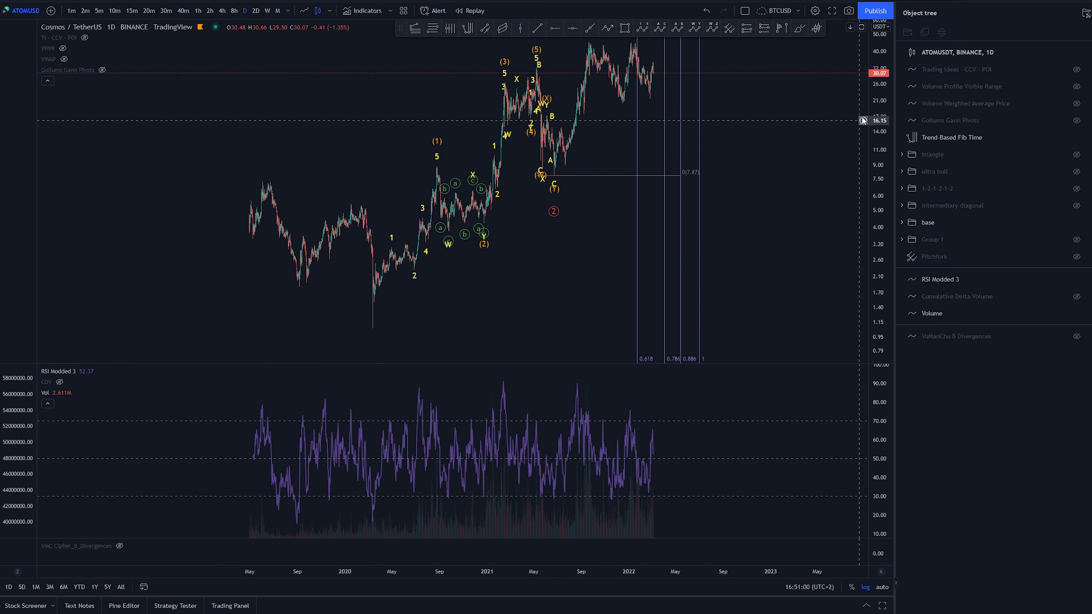
{"action": "scroll", "coordinate": [796, 288], "scroll_direction": "up", "scroll_amount": 3}
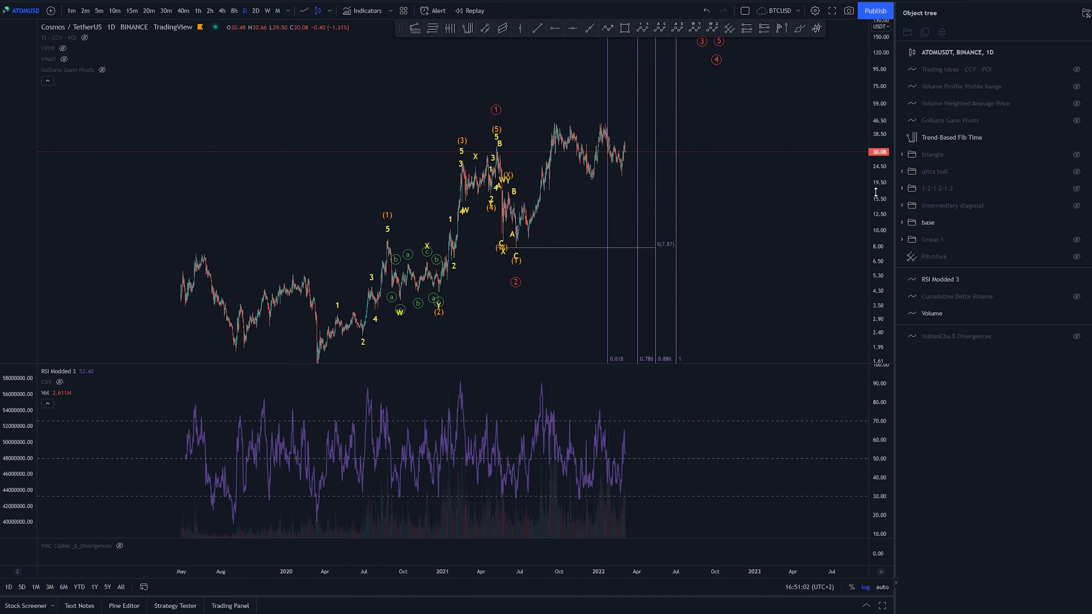
Step: Draw a Fib Retracement from the March 2020 low up to the top of red wave 1
{"action": "left_click_drag", "start_coordinate": [803, 223], "coordinate": [797, 172]}
{"action": "left_click_drag", "start_coordinate": [879, 229], "coordinate": [878, 159]}
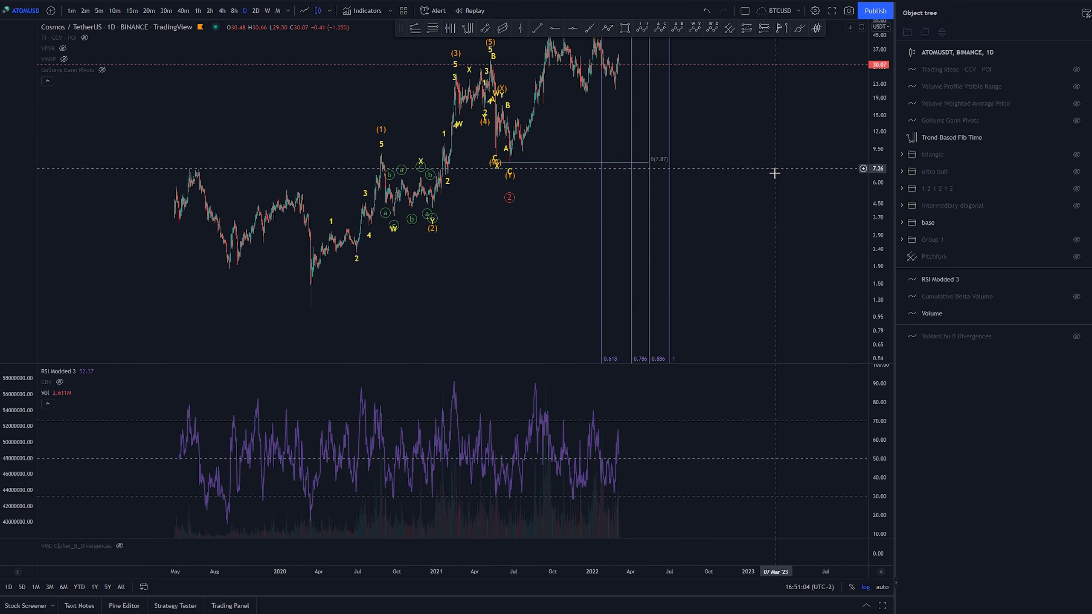
{"action": "left_click_drag", "start_coordinate": [774, 171], "coordinate": [767, 228]}
{"action": "left_click", "coordinate": [430, 28]}
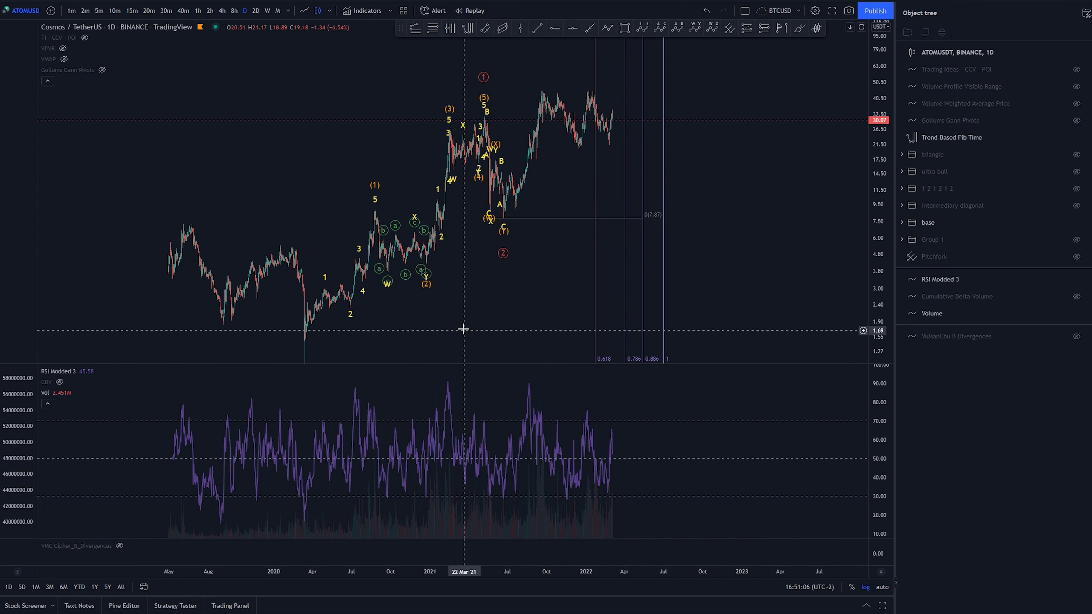
{"action": "left_click_drag", "start_coordinate": [464, 331], "coordinate": [462, 322]}
{"action": "left_click", "coordinate": [431, 28]}
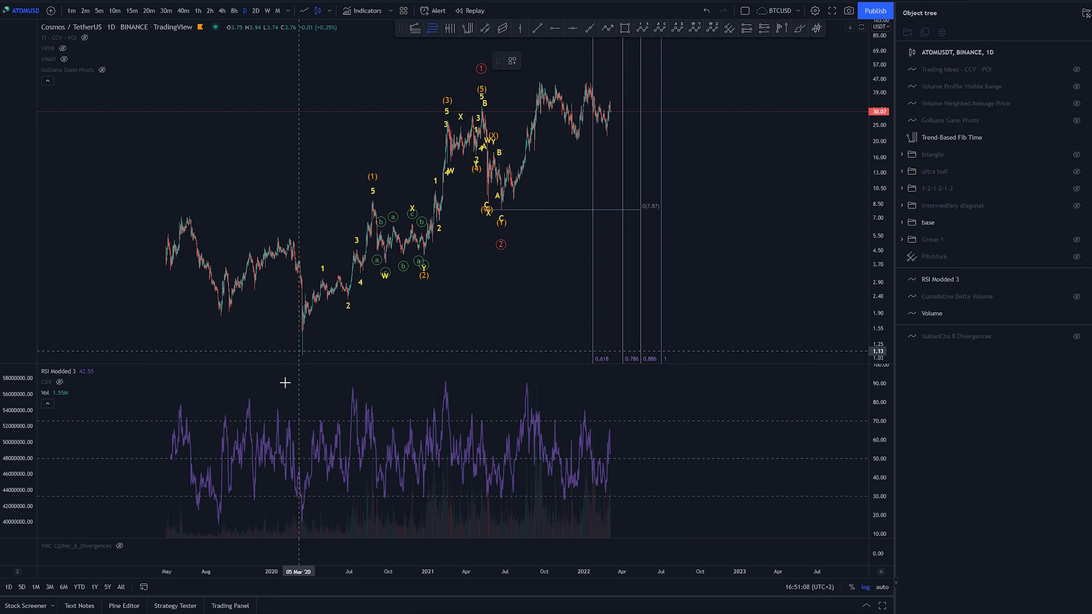
{"action": "left_click", "coordinate": [303, 351]}
{"action": "left_click", "coordinate": [495, 105]}
Step: Adjust the start anchor of the Fib Retracement to the 13 Mar '20 low at 1.06
{"action": "left_click_drag", "start_coordinate": [561, 200], "coordinate": [592, 97]}
{"action": "left_click_drag", "start_coordinate": [334, 246], "coordinate": [333, 251]}
{"action": "left_click_drag", "start_coordinate": [361, 289], "coordinate": [686, 298]}
{"action": "scroll", "coordinate": [258, 270], "scroll_direction": "up", "scroll_amount": 15}
{"action": "left_click_drag", "start_coordinate": [258, 270], "coordinate": [770, 277]}
{"action": "scroll", "coordinate": [636, 285], "scroll_direction": "up", "scroll_amount": 5}
{"action": "left_click_drag", "start_coordinate": [336, 282], "coordinate": [443, 272]}
{"action": "left_click_drag", "start_coordinate": [271, 235], "coordinate": [274, 259]}
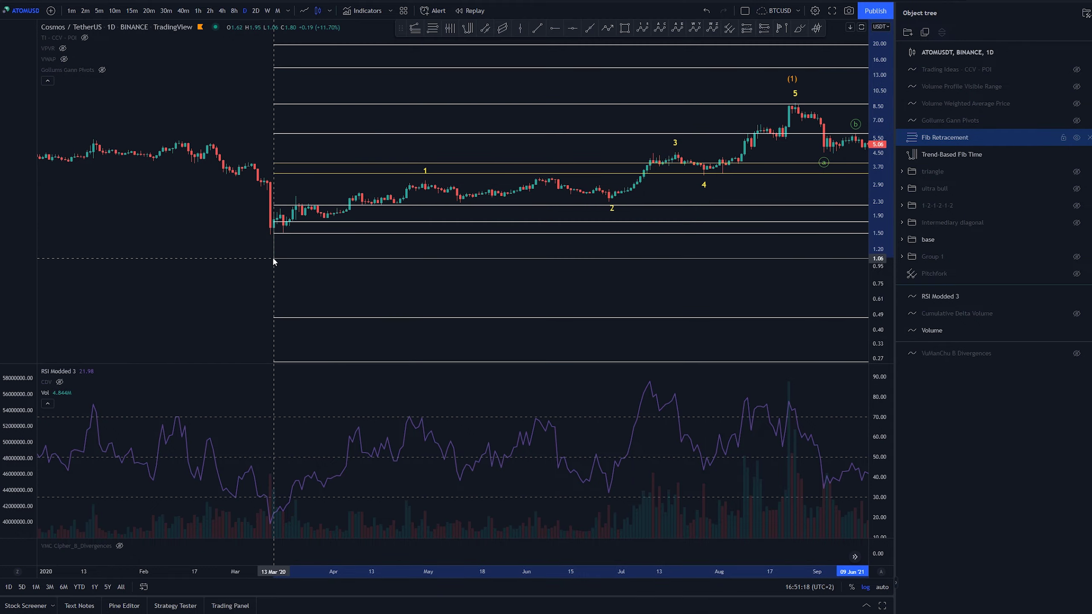
Step: Adjust the end anchor of the Fib Retracement to the 07 May '21 high at 32.32
{"action": "left_click_drag", "start_coordinate": [580, 294], "coordinate": [236, 314]}
{"action": "scroll", "coordinate": [738, 277], "scroll_direction": "down", "scroll_amount": 12}
{"action": "left_click_drag", "start_coordinate": [790, 241], "coordinate": [339, 443]}
{"action": "scroll", "coordinate": [550, 181], "scroll_direction": "up", "scroll_amount": 1}
{"action": "left_click_drag", "start_coordinate": [532, 170], "coordinate": [501, 171]}
{"action": "left_click_drag", "start_coordinate": [634, 256], "coordinate": [470, 149]}
{"action": "scroll", "coordinate": [651, 272], "scroll_direction": "down", "scroll_amount": 6}
{"action": "left_click_drag", "start_coordinate": [665, 283], "coordinate": [485, 329]}
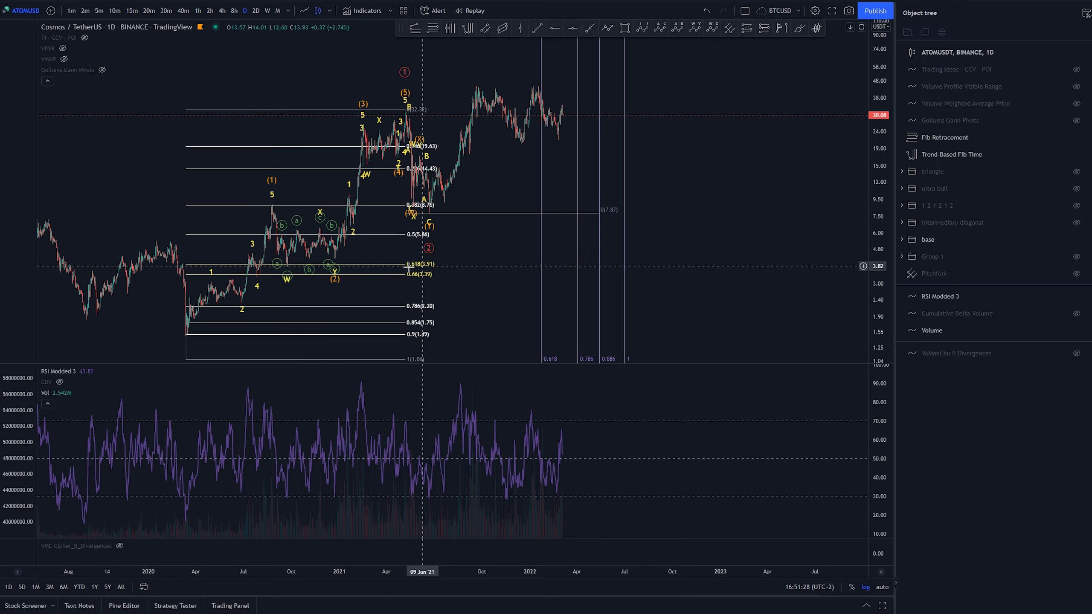
Step: Turn off log-scale-based levels for the Fib Retracement
{"action": "left_click_drag", "start_coordinate": [474, 270], "coordinate": [542, 281]}
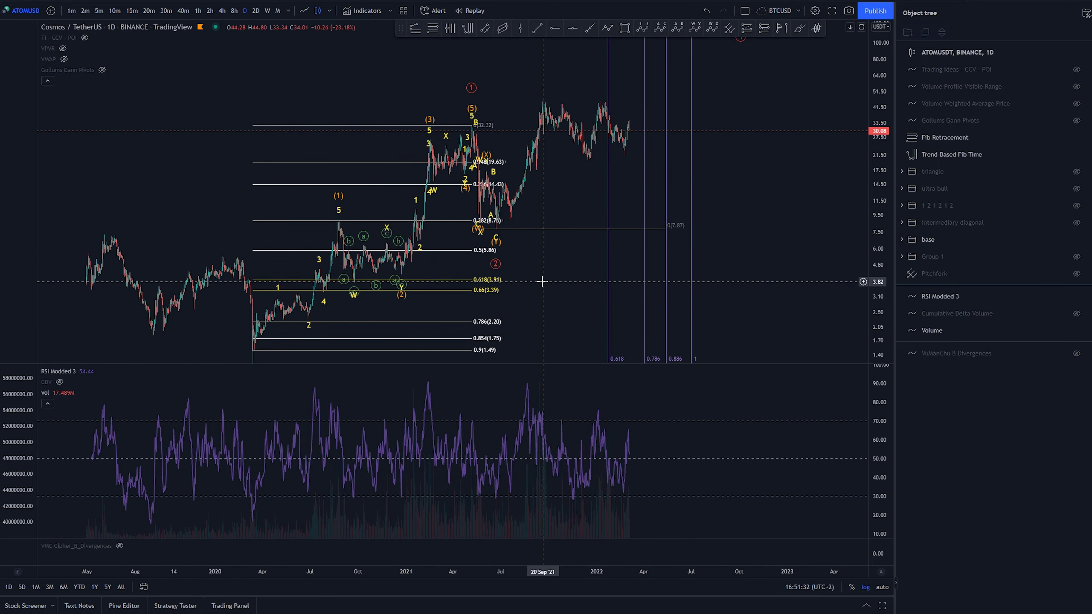
{"action": "left_click", "coordinate": [470, 289]}
{"action": "left_click", "coordinate": [595, 64]}
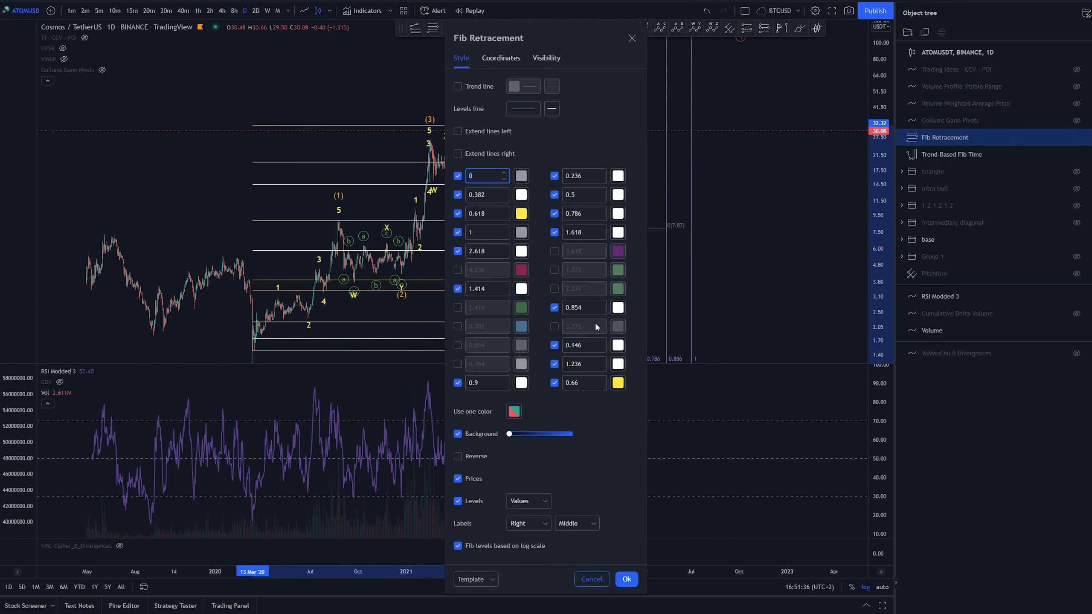
{"action": "left_click", "coordinate": [457, 546]}
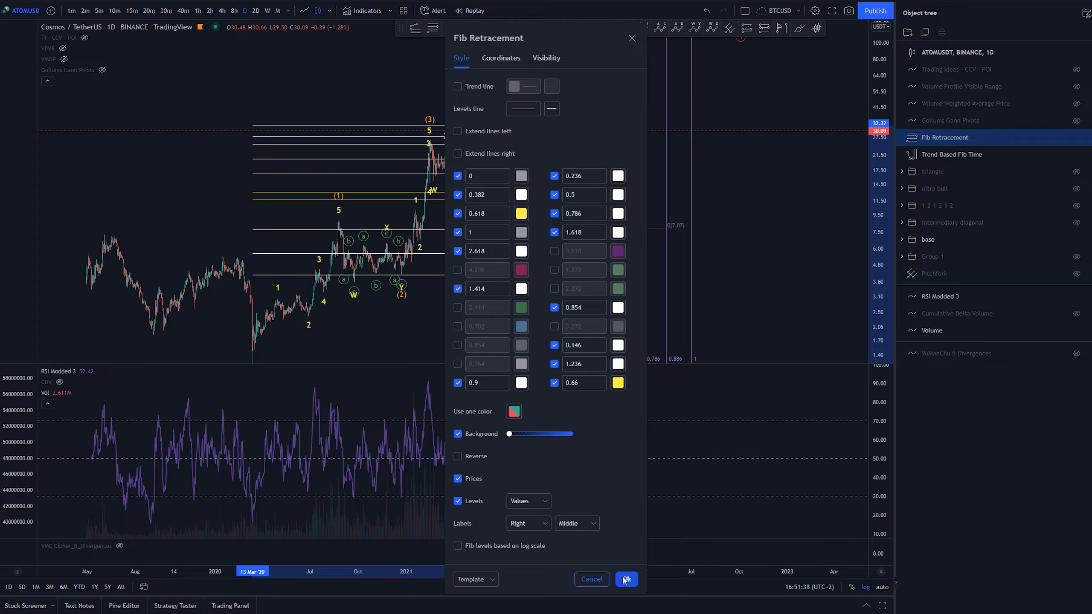
{"action": "left_click", "coordinate": [623, 580]}
Step: Examine where the red wave 2 low falls relative to the 0.618, 0.786 and 0.854 retracement levels
{"action": "left_click", "coordinate": [550, 295]}
{"action": "scroll", "coordinate": [466, 273], "scroll_direction": "up", "scroll_amount": 2}
{"action": "left_click_drag", "start_coordinate": [466, 273], "coordinate": [632, 300]}
{"action": "left_click_drag", "start_coordinate": [876, 292], "coordinate": [877, 146]}
{"action": "scroll", "coordinate": [532, 273], "scroll_direction": "up", "scroll_amount": 4}
{"action": "left_click_drag", "start_coordinate": [531, 273], "coordinate": [579, 178]}
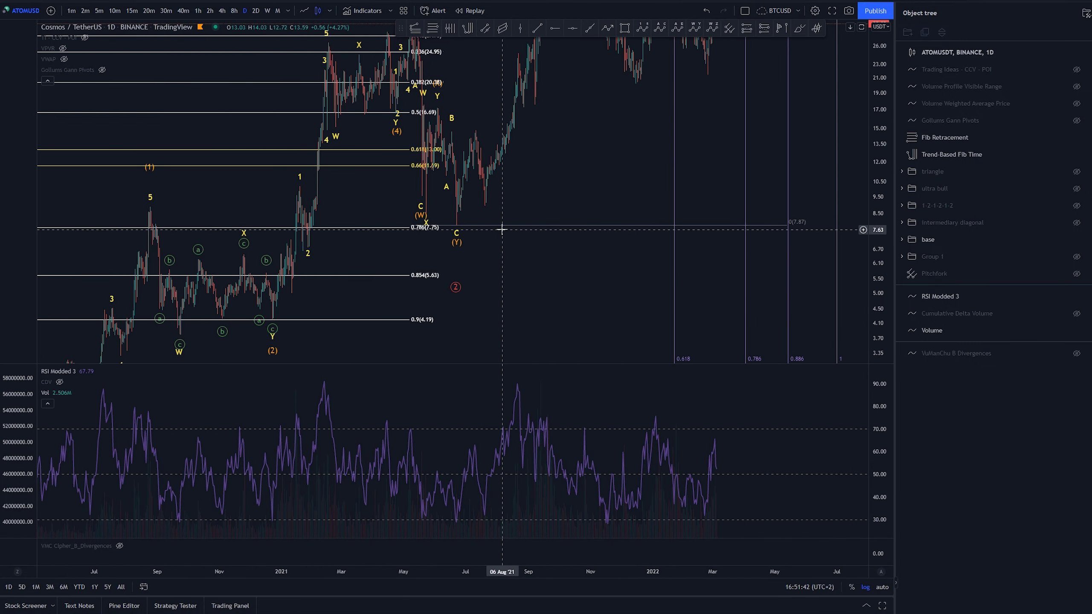
{"action": "left_click_drag", "start_coordinate": [586, 265], "coordinate": [622, 277]}
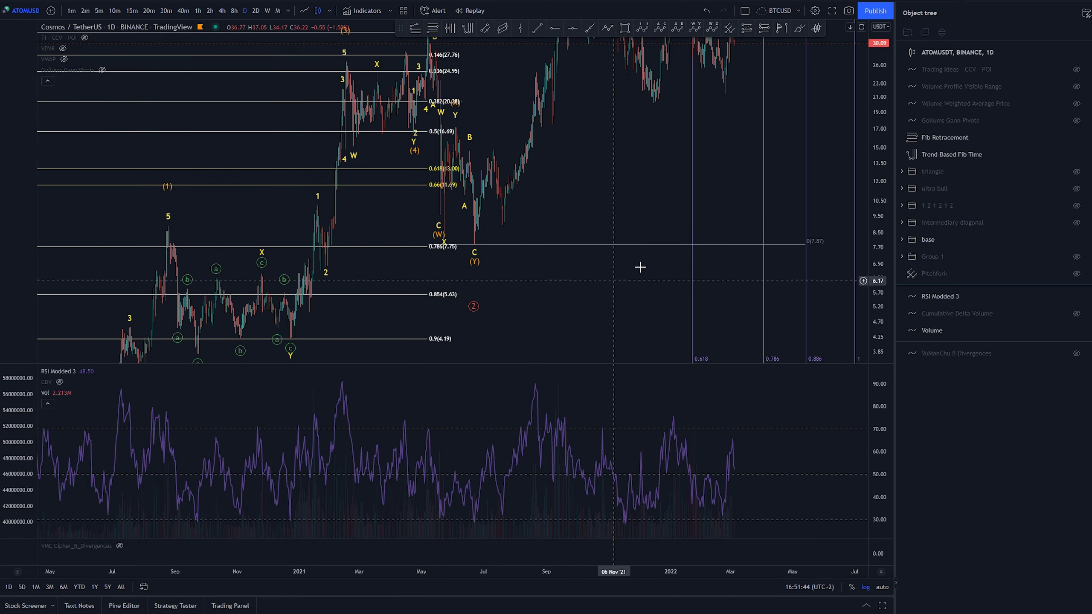
{"action": "left_click_drag", "start_coordinate": [878, 88], "coordinate": [878, 199]}
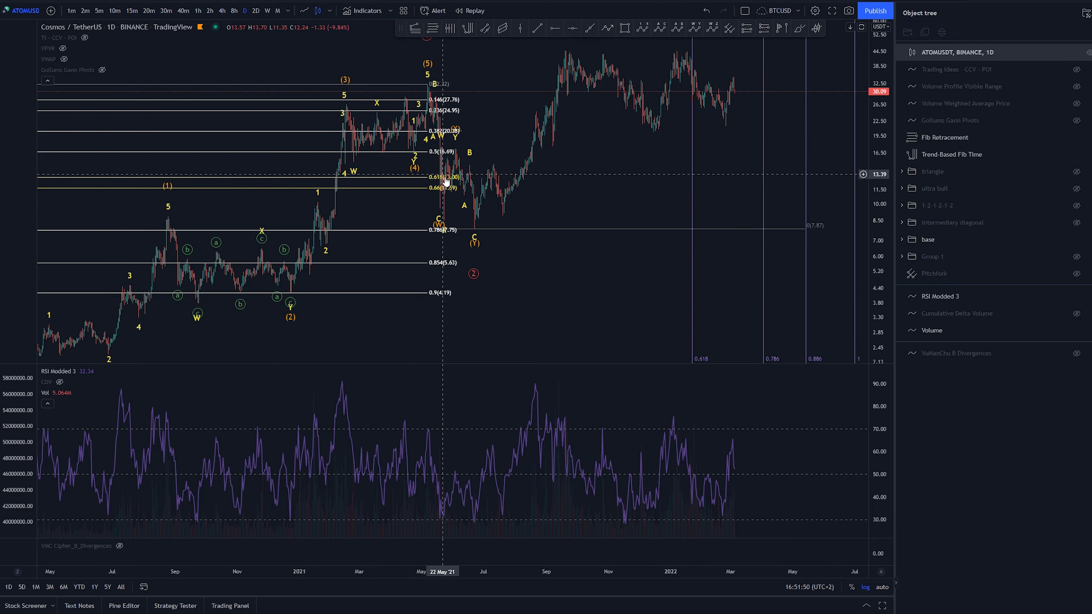
Step: Show the Volume Profile Visible Range indicator to compare its volume nodes with the retracement levels
{"action": "left_click", "coordinate": [63, 52]}
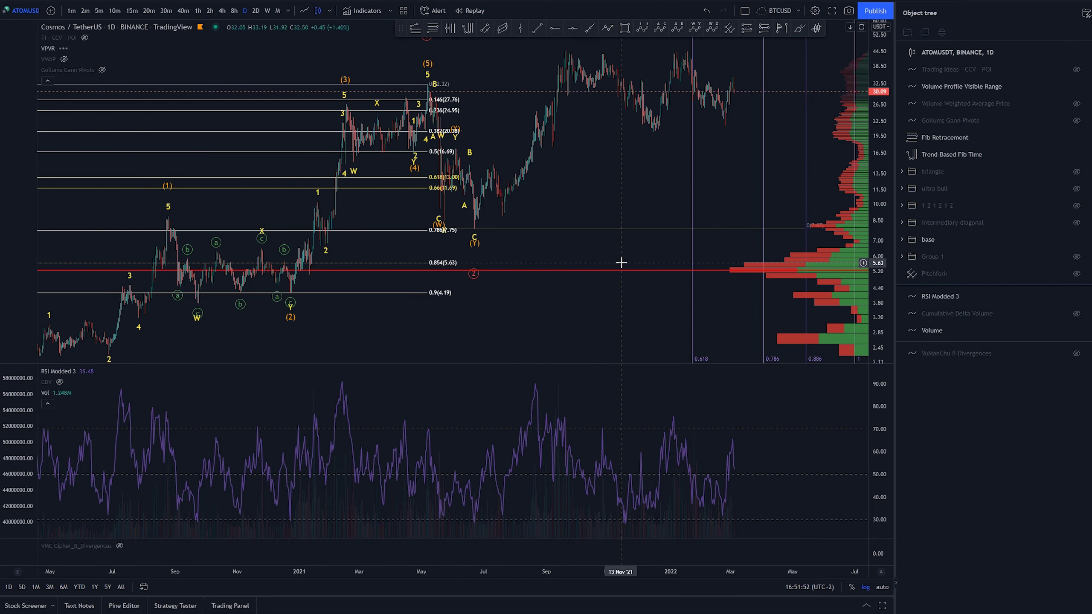
{"action": "scroll", "coordinate": [621, 261], "scroll_direction": "down", "scroll_amount": 5}
{"action": "left_click_drag", "start_coordinate": [621, 295], "coordinate": [585, 307]}
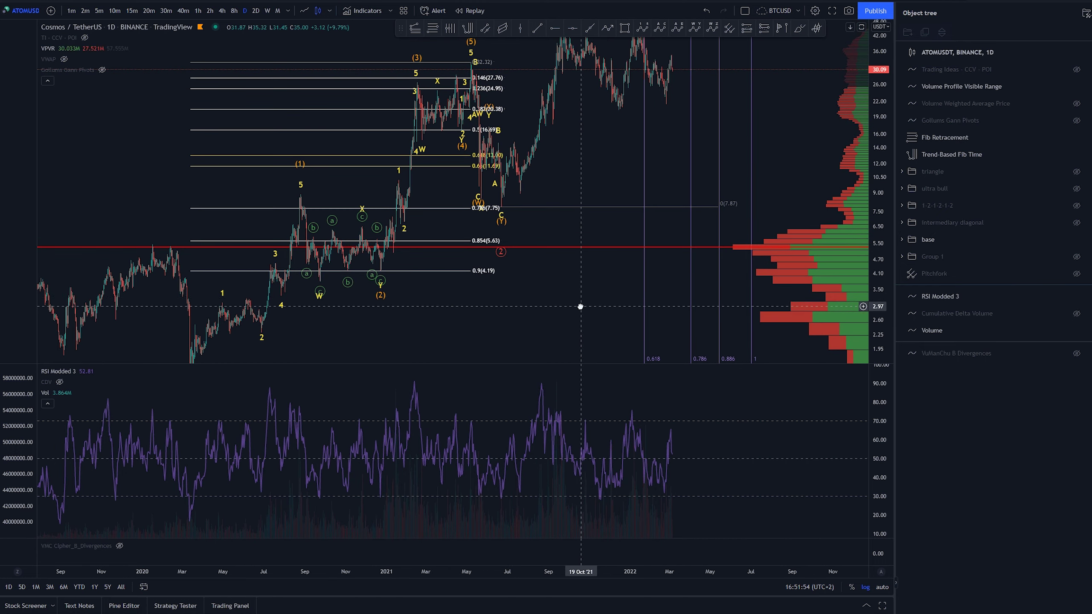
{"action": "left_click_drag", "start_coordinate": [880, 73], "coordinate": [880, 97]}
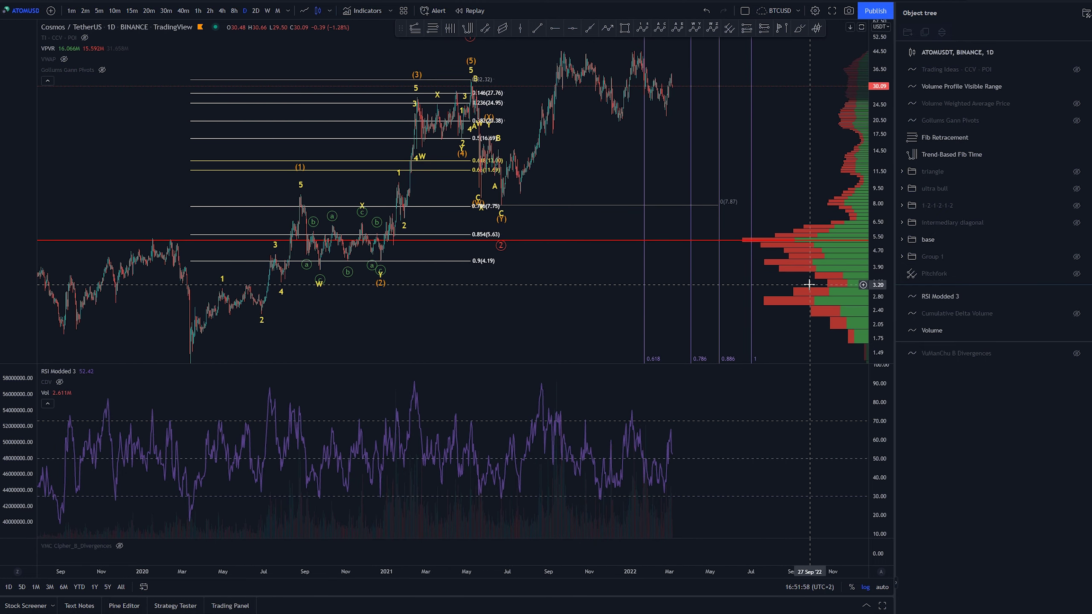
Step: Apply the wave2-retracement-from-0-1 template to the Fib Retracement
{"action": "left_click", "coordinate": [450, 237]}
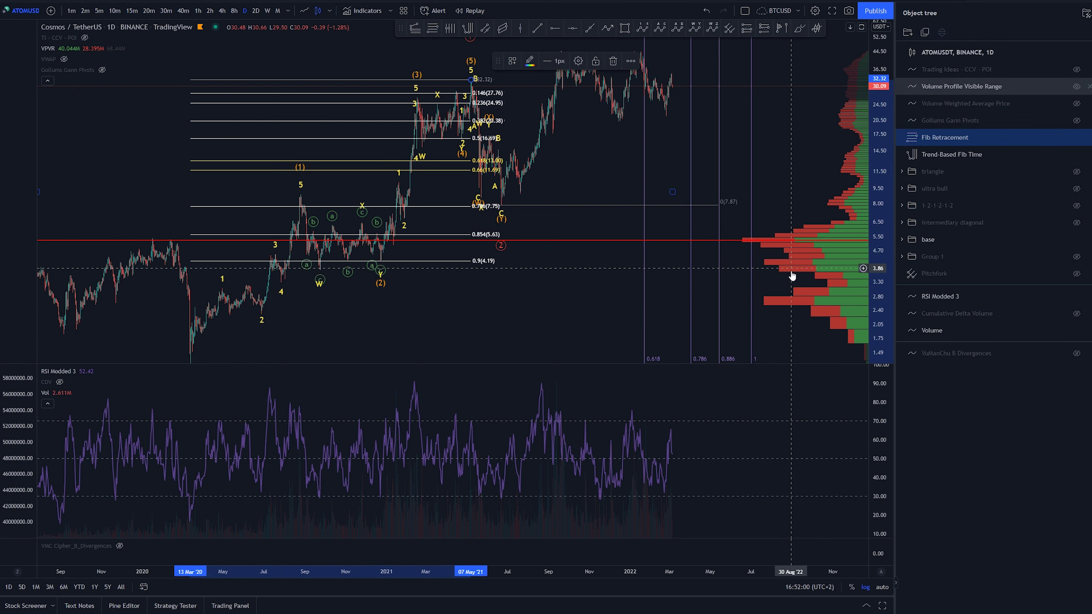
{"action": "left_click", "coordinate": [513, 62]}
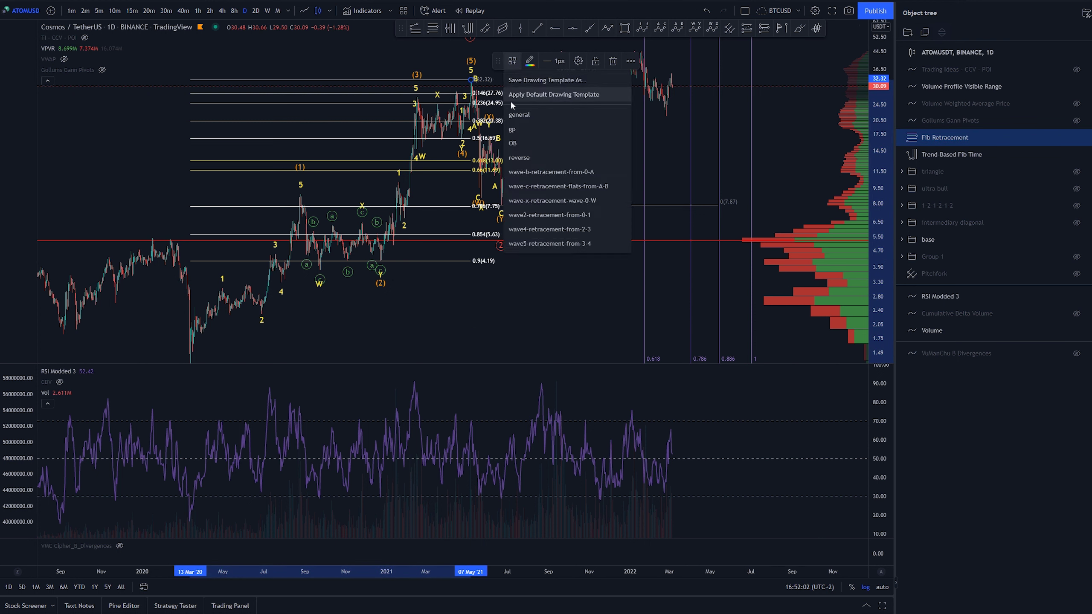
{"action": "left_click", "coordinate": [569, 217]}
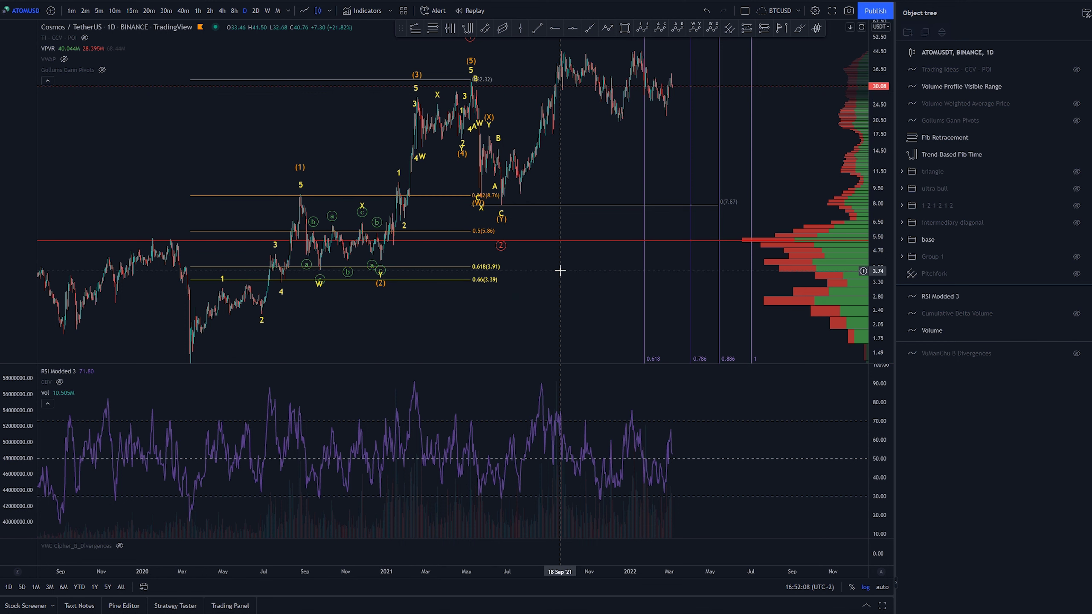
Step: Delete the Fib Retracement and hide the visible range volume profile
{"action": "scroll", "coordinate": [559, 270], "scroll_direction": "down", "scroll_amount": 2}
{"action": "left_click_drag", "start_coordinate": [695, 304], "coordinate": [533, 299]}
{"action": "left_click", "coordinate": [463, 263]}
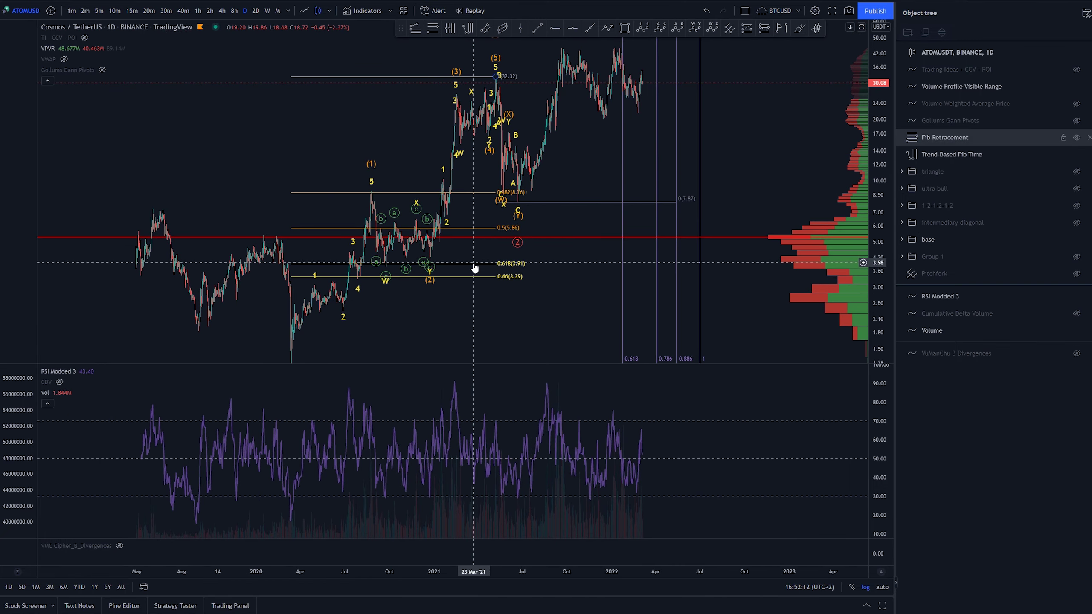
{"action": "key", "text": "Delete"}
{"action": "left_click", "coordinate": [63, 49]}
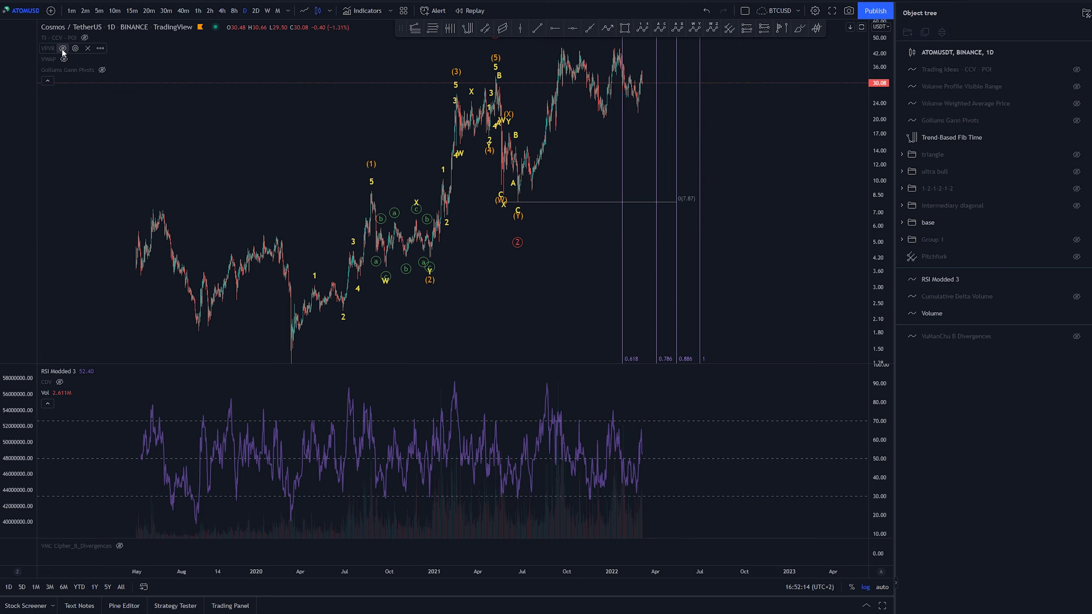
Step: Delete the Trend-Based Fib Time drawing from the chart
{"action": "left_click_drag", "start_coordinate": [301, 129], "coordinate": [273, 129]}
{"action": "left_click_drag", "start_coordinate": [875, 74], "coordinate": [875, 181]}
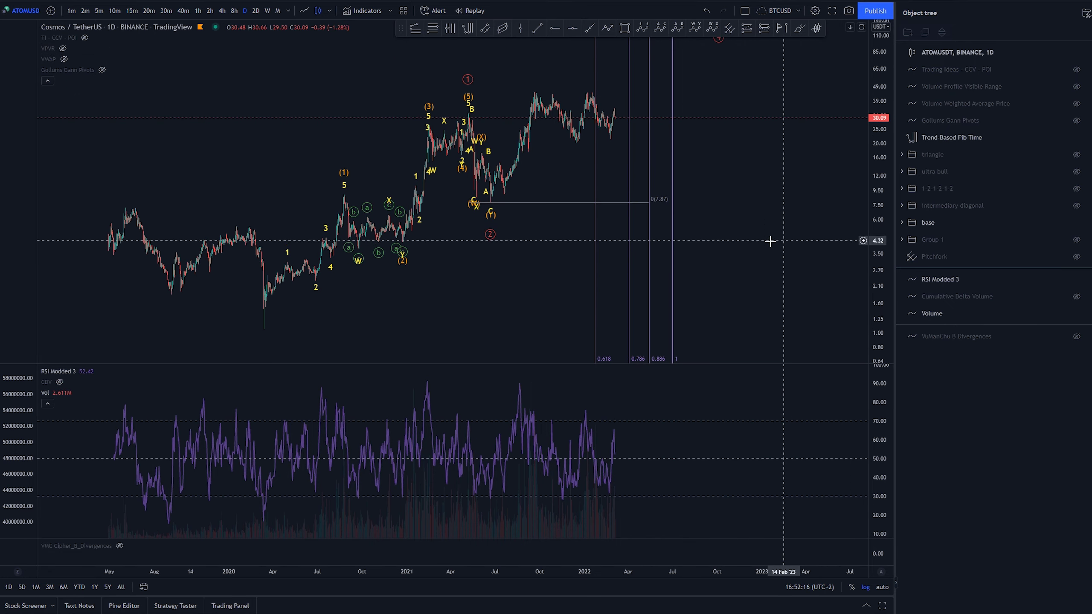
{"action": "left_click_drag", "start_coordinate": [779, 240], "coordinate": [772, 270]}
{"action": "left_click", "coordinate": [945, 137]}
{"action": "key", "text": "Delete"}
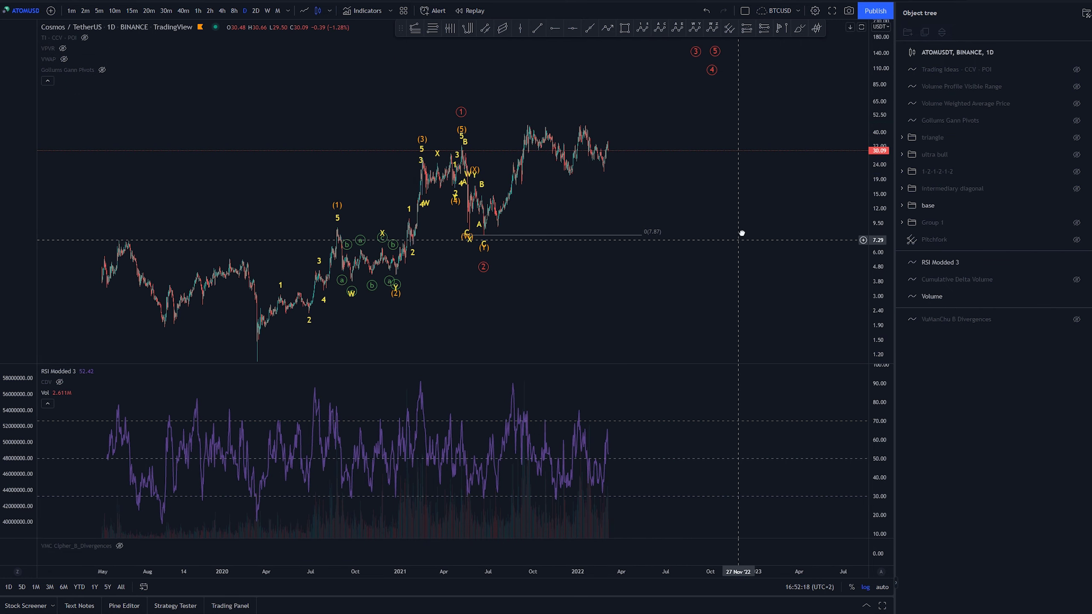
{"action": "left_click_drag", "start_coordinate": [739, 237], "coordinate": [751, 221]}
{"action": "left_click", "coordinate": [1076, 205]}
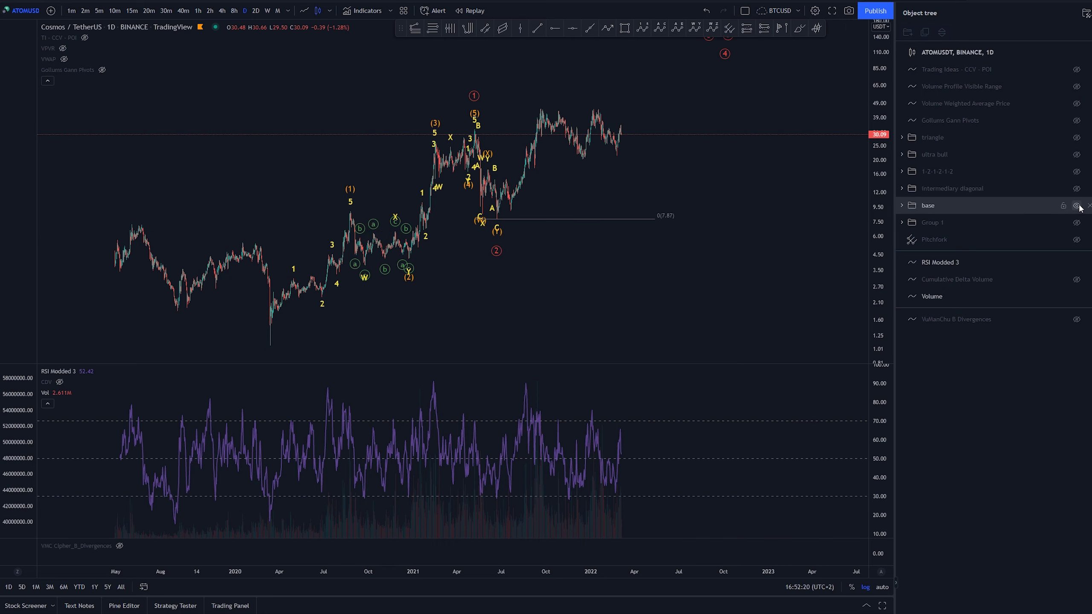
{"action": "scroll", "coordinate": [667, 271], "scroll_direction": "down", "scroll_amount": 1}
{"action": "mouse_move", "coordinate": [713, 288]}
{"action": "left_mouse_down"}
{"action": "mouse_move", "coordinate": [690, 305]}
{"action": "mouse_move", "coordinate": [710, 278]}
{"action": "left_mouse_up"}
{"action": "left_click_drag", "start_coordinate": [711, 190], "coordinate": [730, 215]}
{"action": "scroll", "coordinate": [734, 310], "scroll_direction": "up", "scroll_amount": 1}
{"action": "left_click_drag", "start_coordinate": [611, 285], "coordinate": [629, 277]}
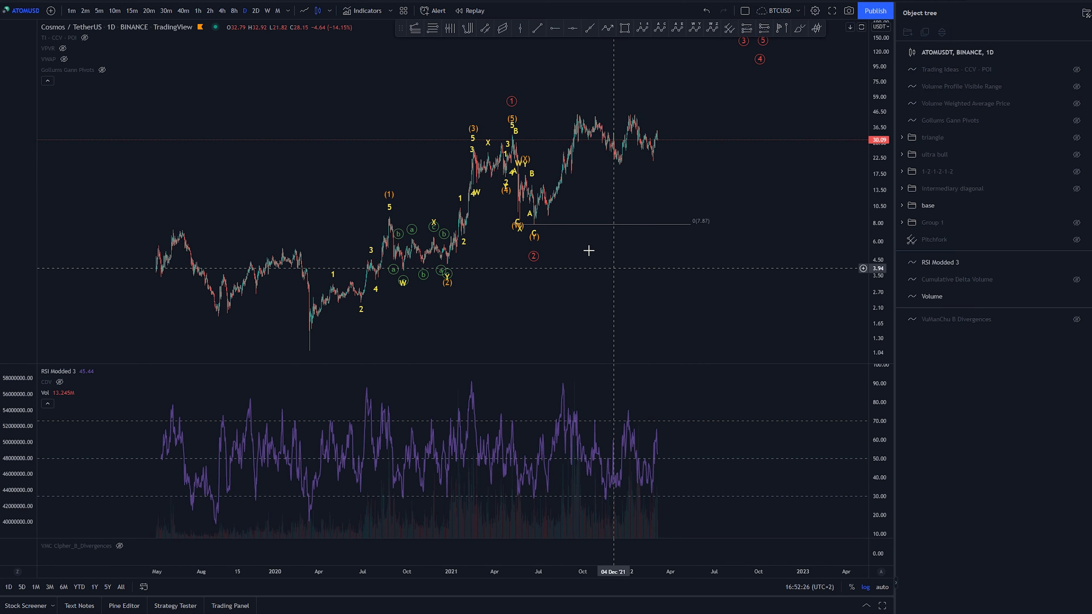
Step: Draw a Trend-Based Fib Extension using the price levels of the March 2020 low, the orange wave (1) high and the orange wave (2) low
{"action": "left_click", "coordinate": [415, 28]}
{"action": "left_click", "coordinate": [350, 351]}
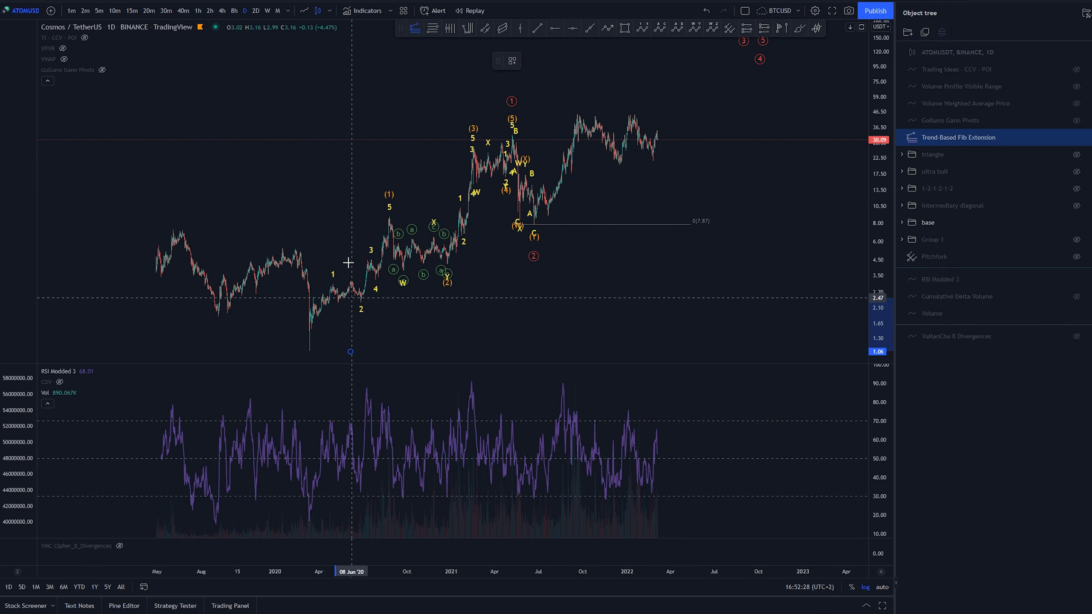
{"action": "left_click", "coordinate": [348, 217]}
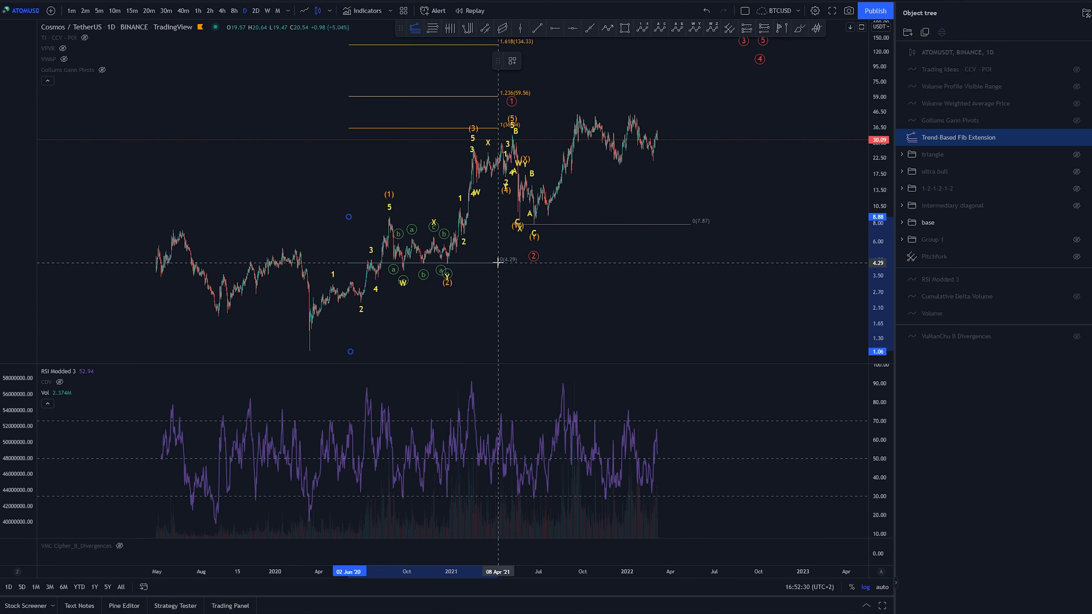
{"action": "left_click", "coordinate": [497, 264]}
Step: Examine how the orange wave (3) and (5) highs relate to the 1 and 1.236 extension levels
{"action": "left_click", "coordinate": [755, 256]}
{"action": "left_click_drag", "start_coordinate": [879, 258], "coordinate": [879, 241]}
{"action": "left_click", "coordinate": [439, 122]}
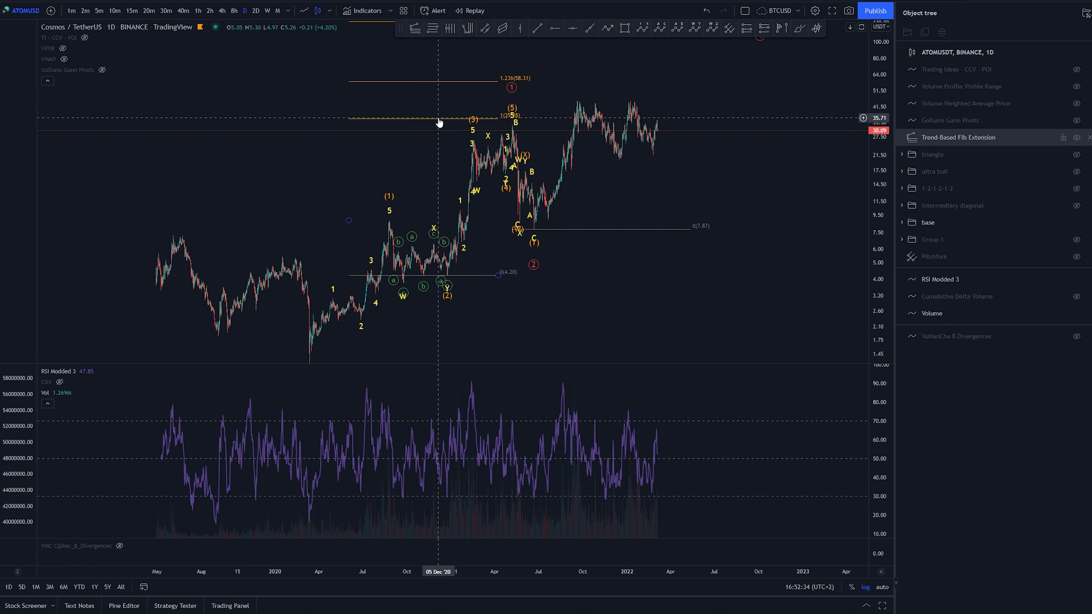
{"action": "left_click", "coordinate": [600, 273]}
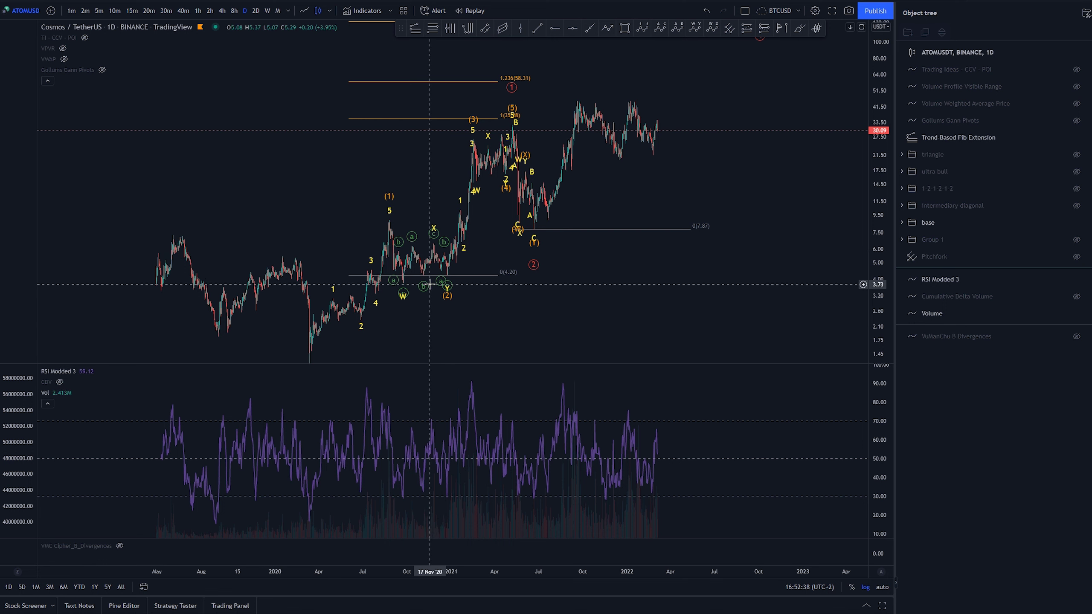
{"action": "left_click", "coordinate": [473, 142]}
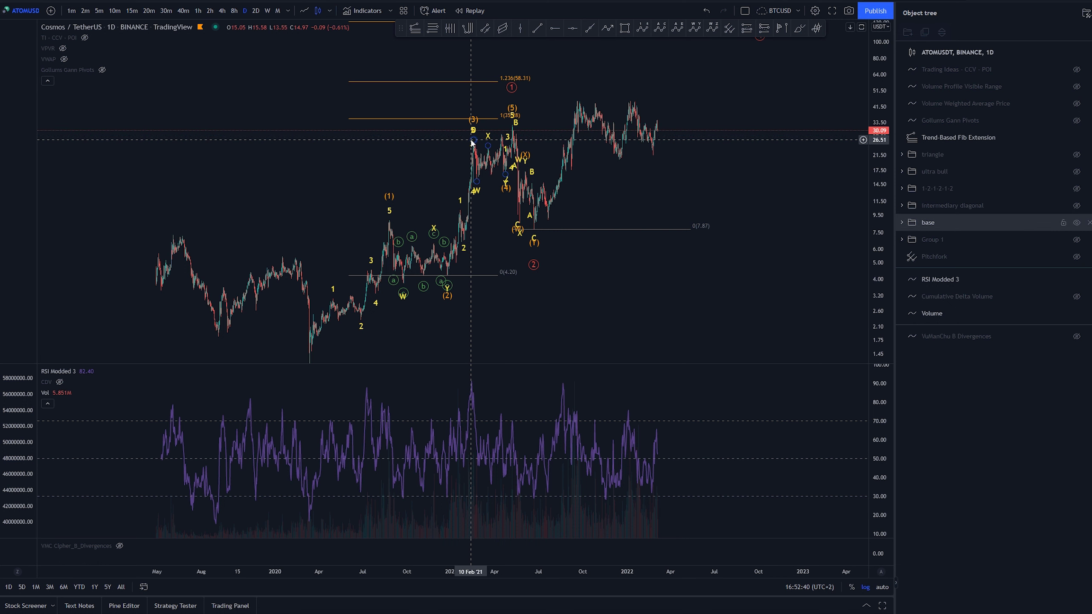
{"action": "left_click", "coordinate": [415, 120]}
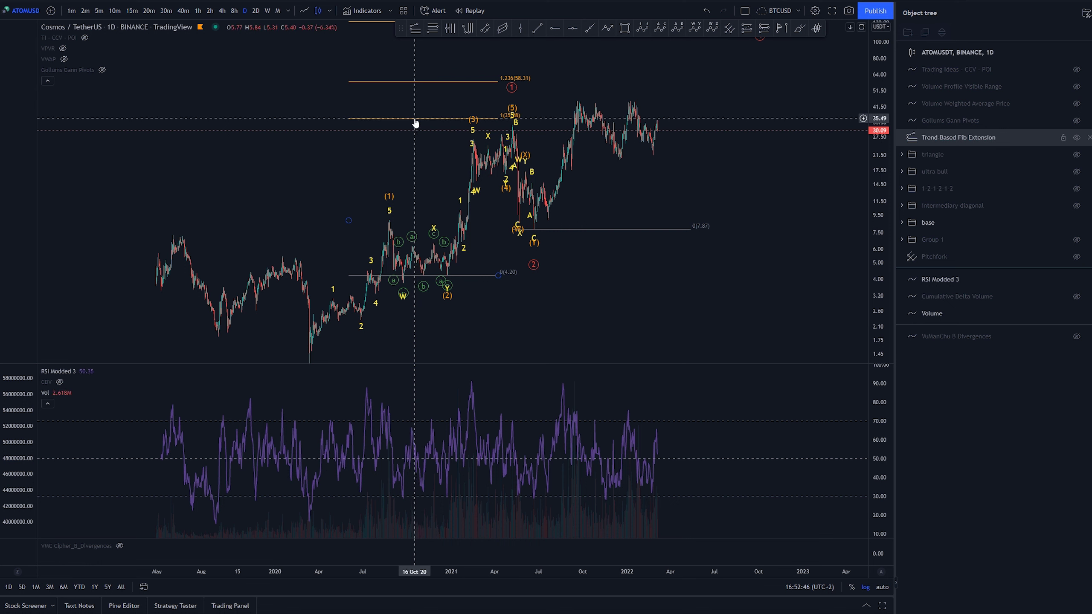
{"action": "left_click", "coordinate": [426, 151]}
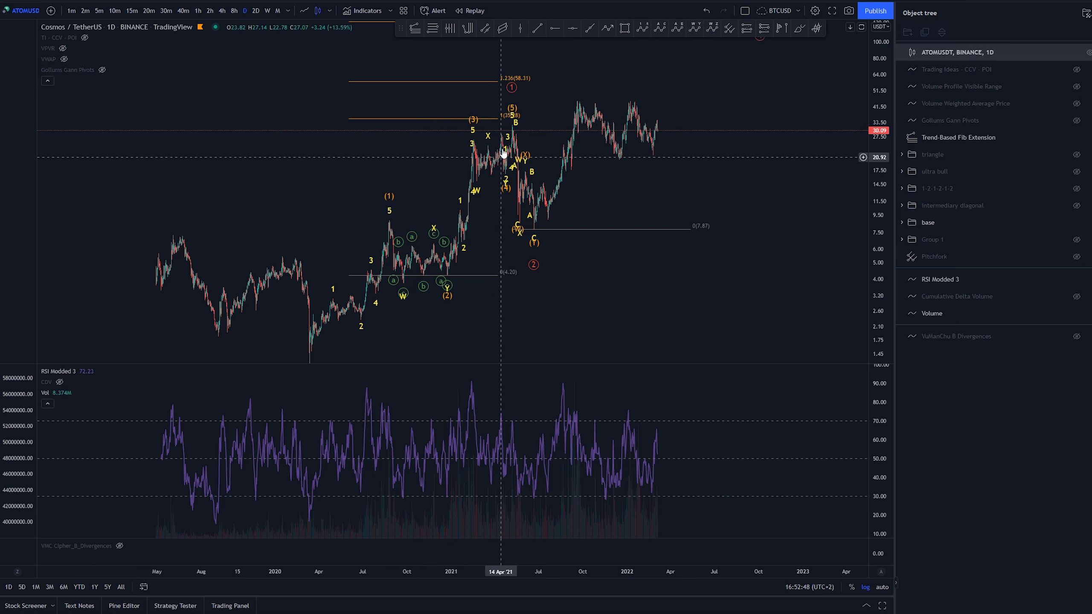
{"action": "left_click", "coordinate": [516, 111]}
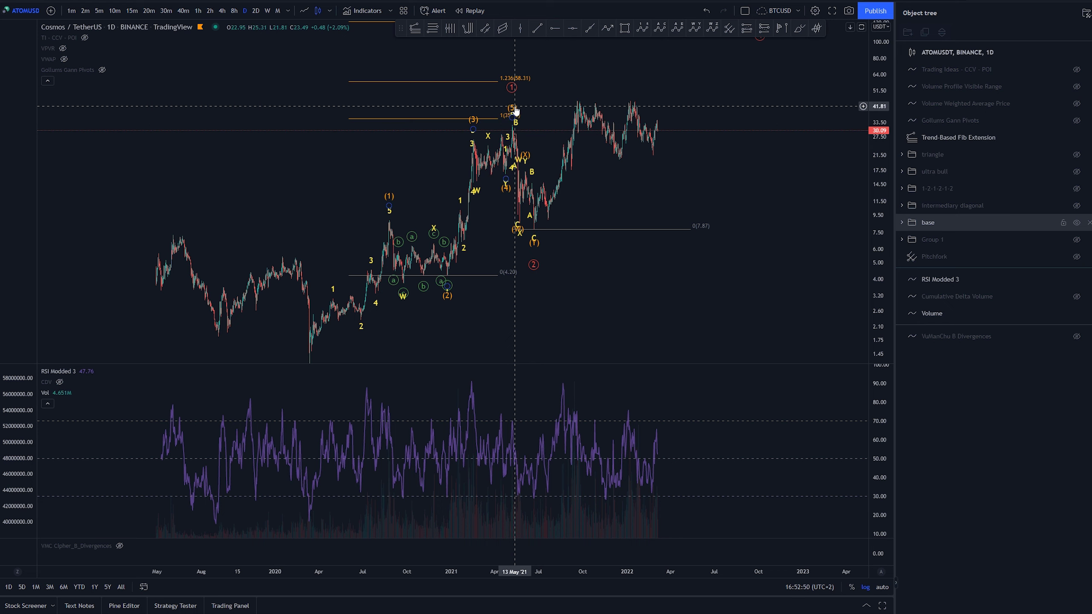
{"action": "left_click", "coordinate": [460, 171]}
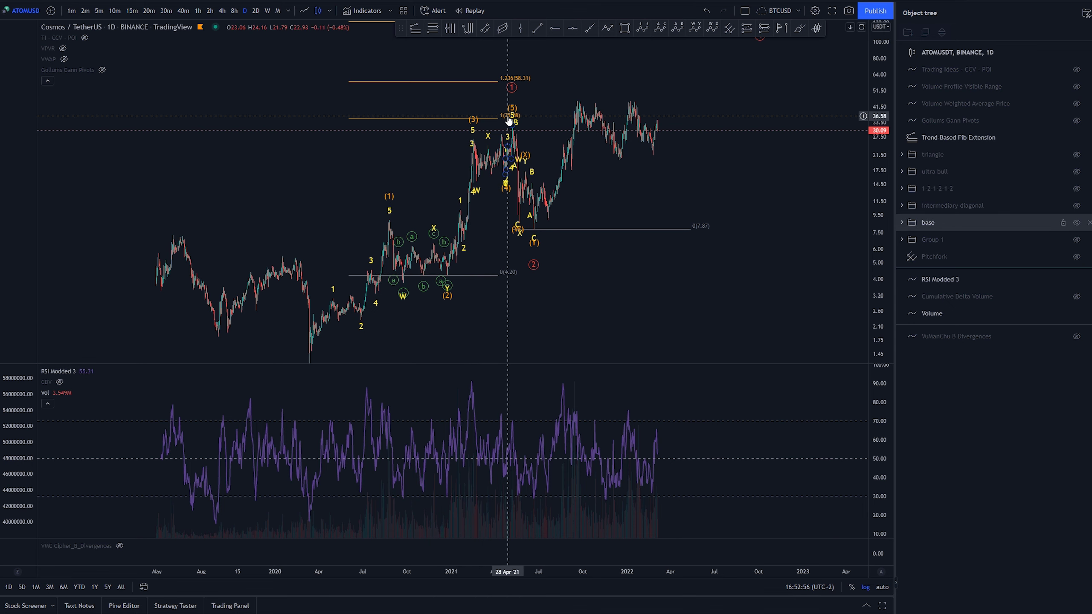
Step: Switch the price scale from logarithmic to linear and compare the extension levels with the orange wave (3) high
{"action": "left_click", "coordinate": [865, 587]}
{"action": "right_click", "coordinate": [735, 276]}
{"action": "left_click", "coordinate": [758, 282]}
{"action": "scroll", "coordinate": [477, 263], "scroll_direction": "down", "scroll_amount": 5}
{"action": "left_click_drag", "start_coordinate": [243, 107], "coordinate": [490, 125]}
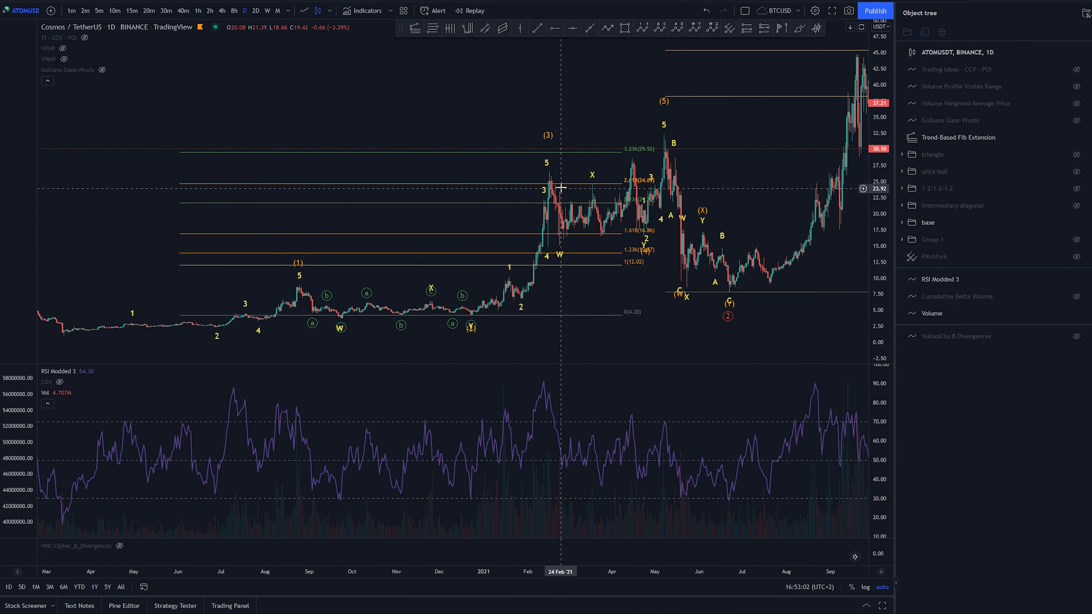
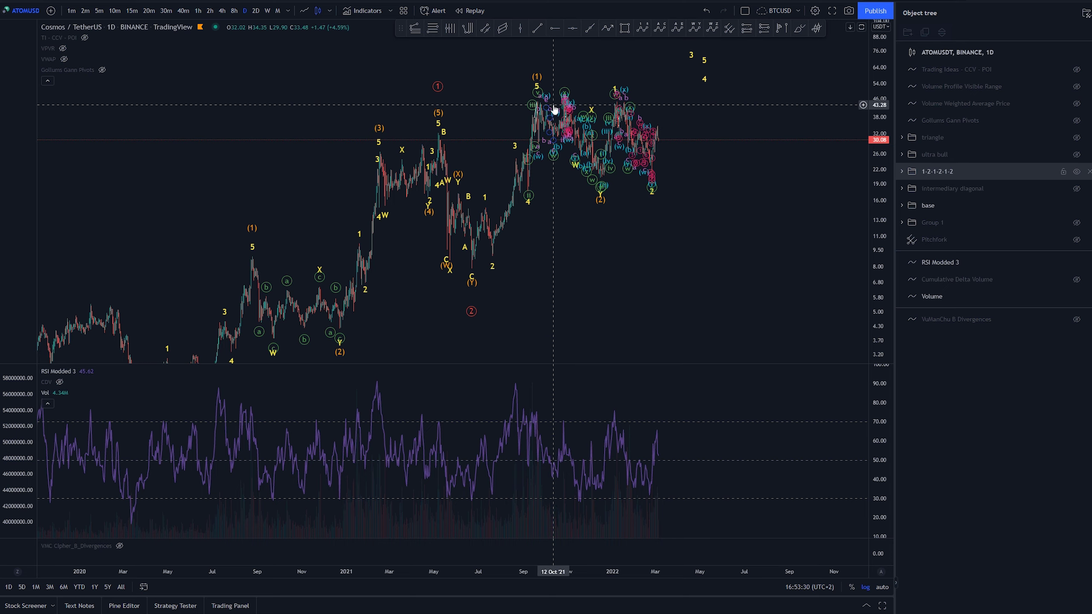
Step: Examine the 1-2-1-2-1-2 count after red wave 2 together with the projected red waves 3, 4 and 5
{"action": "mouse_move", "coordinate": [696, 272]}
{"action": "left_mouse_down"}
{"action": "mouse_move", "coordinate": [697, 288]}
{"action": "mouse_move", "coordinate": [711, 275]}
{"action": "left_mouse_up"}
{"action": "scroll", "coordinate": [720, 296], "scroll_direction": "left", "scroll_amount": 2}
{"action": "left_click_drag", "start_coordinate": [869, 112], "coordinate": [868, 162]}
{"action": "left_click_drag", "start_coordinate": [771, 252], "coordinate": [761, 270]}
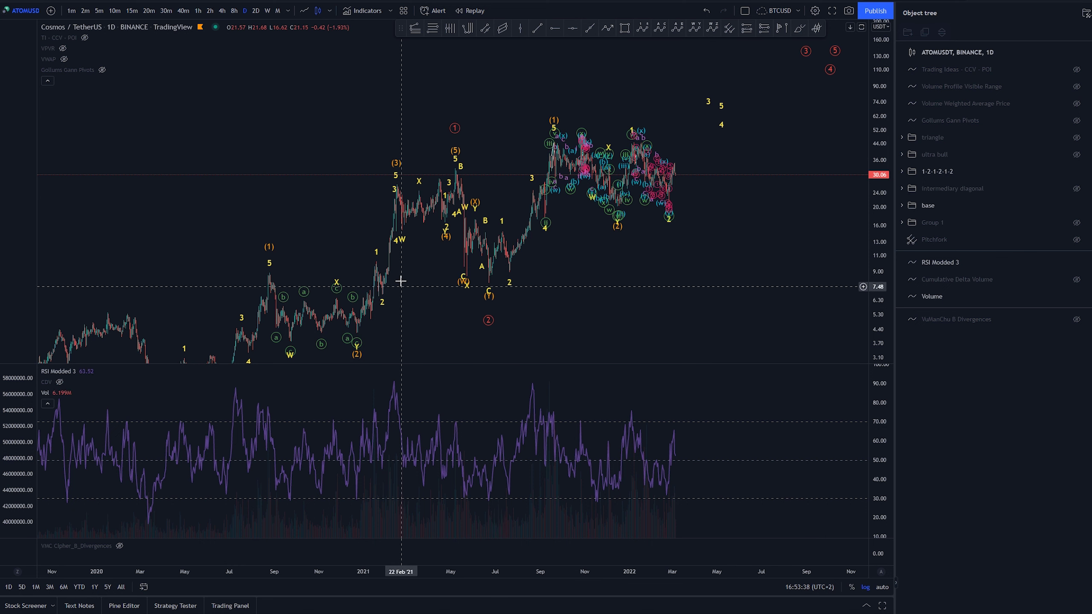
Step: Maximize the price pane and examine the five yellow waves rising from the red wave 2 low to the orange wave (1) high
{"action": "double_click", "coordinate": [601, 302]}
{"action": "scroll", "coordinate": [590, 406], "scroll_direction": "up", "scroll_amount": 12}
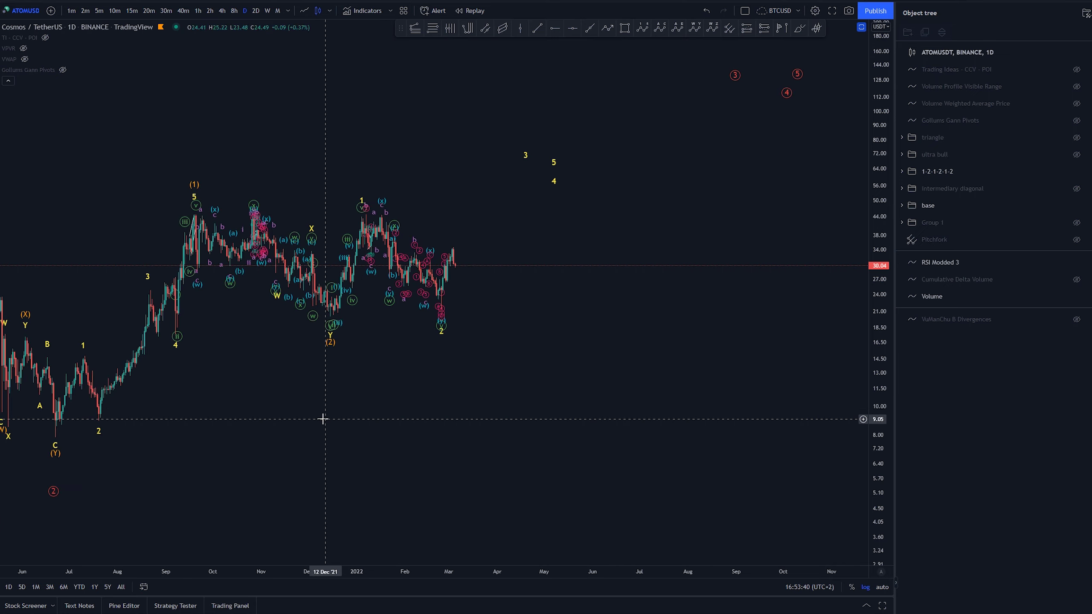
{"action": "left_click_drag", "start_coordinate": [301, 430], "coordinate": [595, 377]}
{"action": "scroll", "coordinate": [595, 377], "scroll_direction": "down", "scroll_amount": 2}
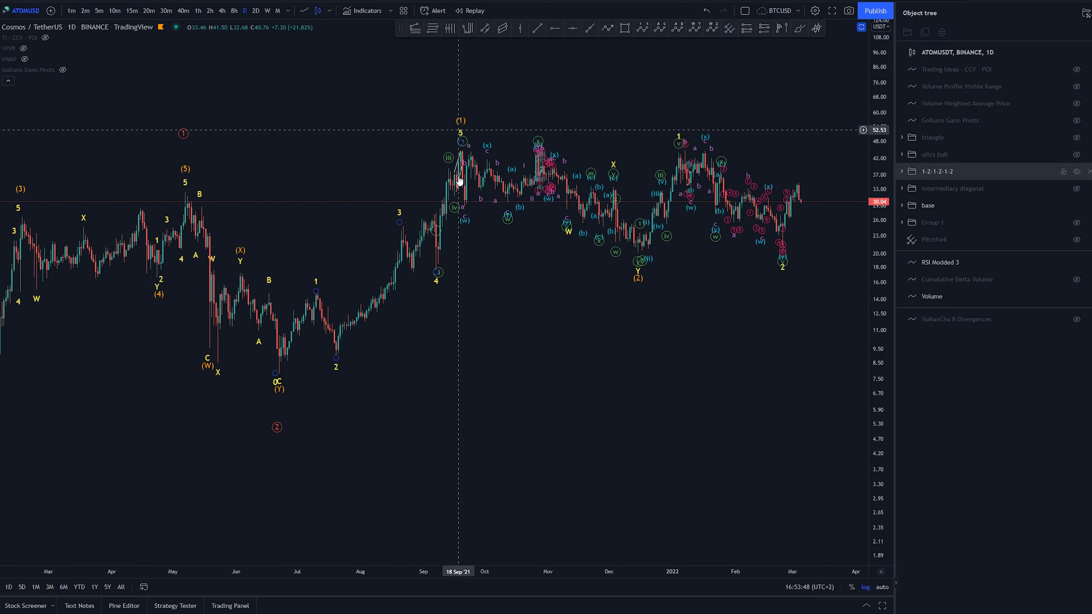
Step: Project a Trend-Based Fib Extension using the price levels of the March 2020 low, first orange wave (1) high and red wave 2 low, and delete it
{"action": "scroll", "coordinate": [604, 464], "scroll_direction": "down", "scroll_amount": 4}
{"action": "left_click_drag", "start_coordinate": [605, 463], "coordinate": [652, 339]}
{"action": "scroll", "coordinate": [651, 339], "scroll_direction": "down", "scroll_amount": 5}
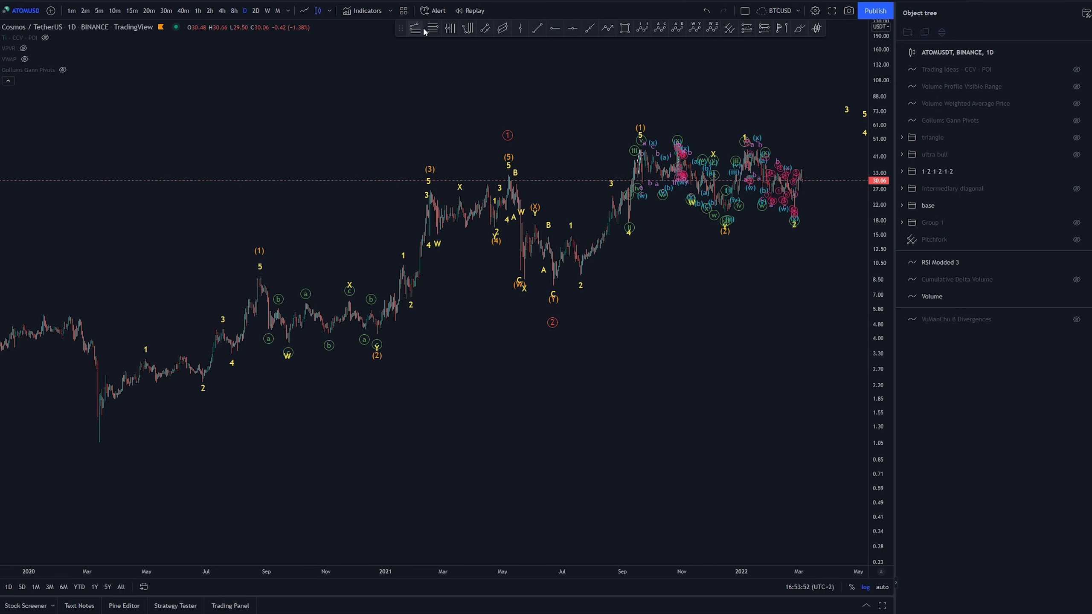
{"action": "left_click", "coordinate": [167, 441]}
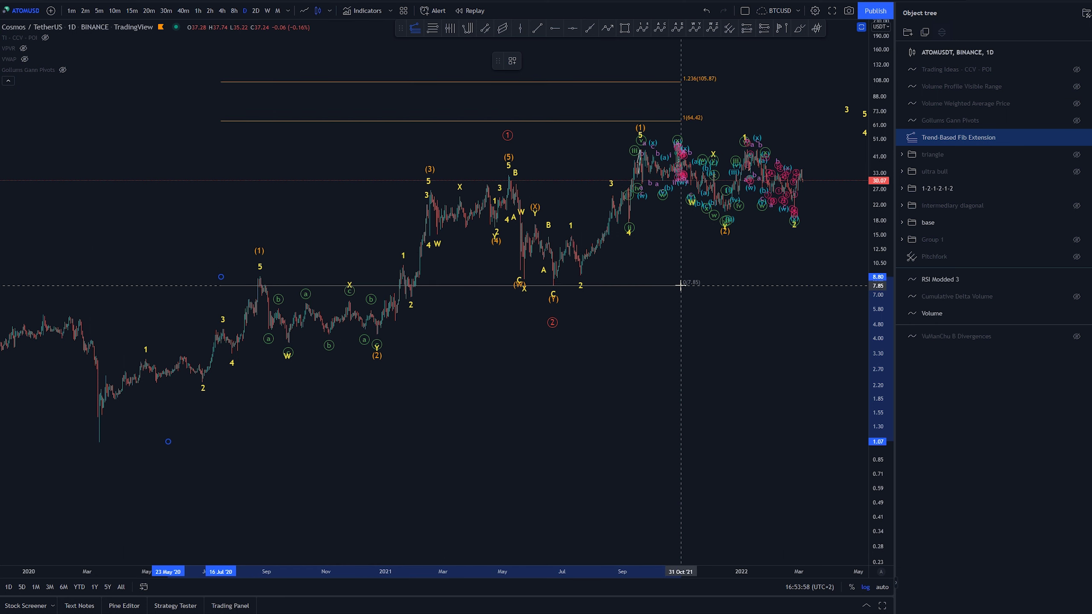
{"action": "left_click", "coordinate": [680, 285]}
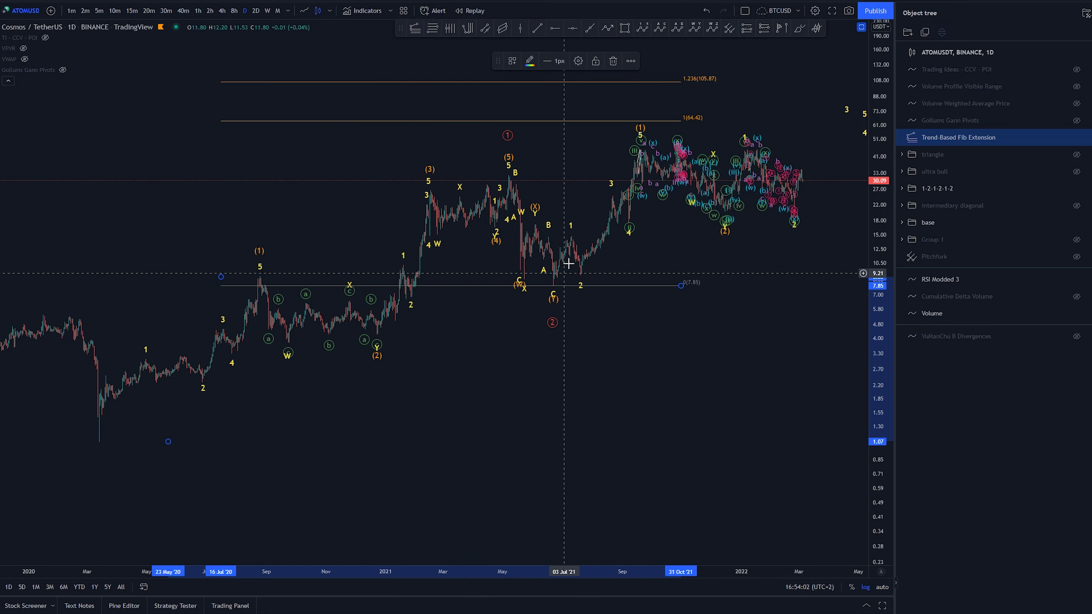
{"action": "key", "text": "Delete"}
Step: Stretch the price scale and examine the advance from red wave 2 to orange wave (1), including the green subwaves of yellow wave 5
{"action": "left_click_drag", "start_coordinate": [673, 313], "coordinate": [652, 365]}
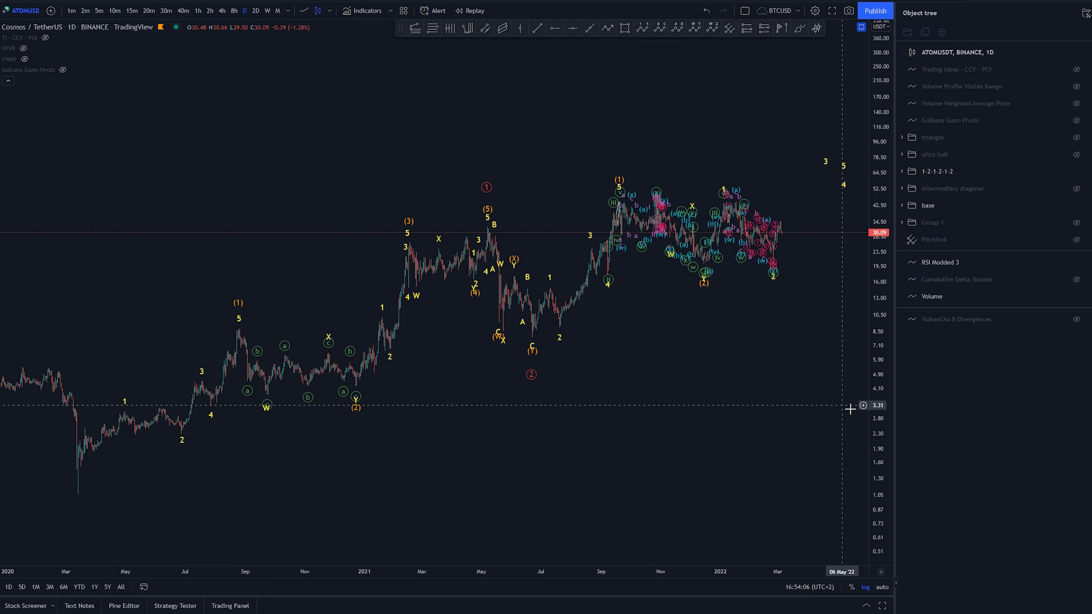
{"action": "left_click_drag", "start_coordinate": [879, 411], "coordinate": [880, 369]}
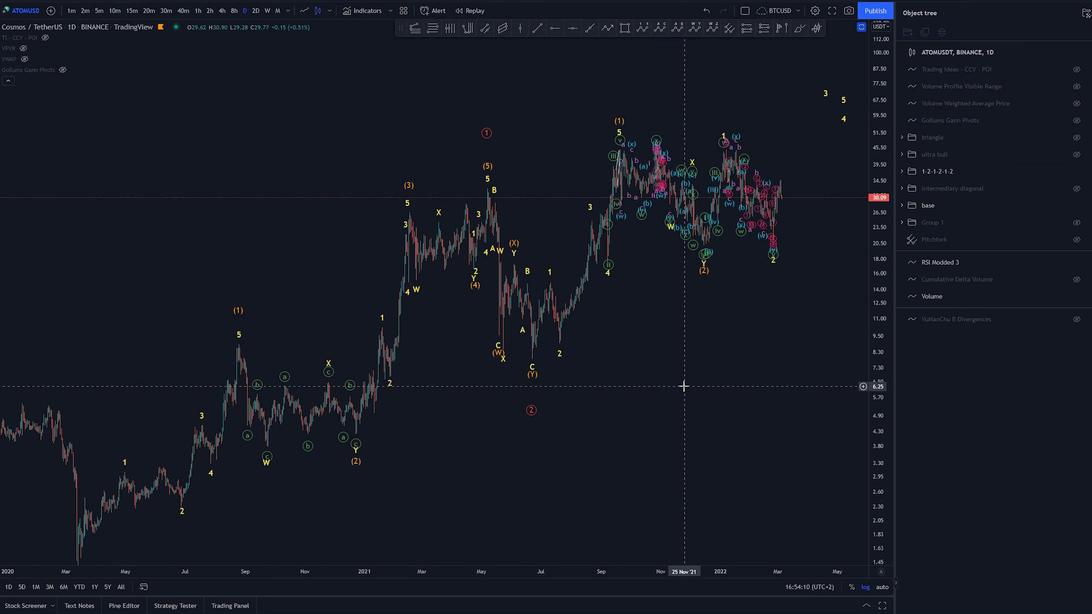
{"action": "scroll", "coordinate": [673, 377], "scroll_direction": "up", "scroll_amount": 5}
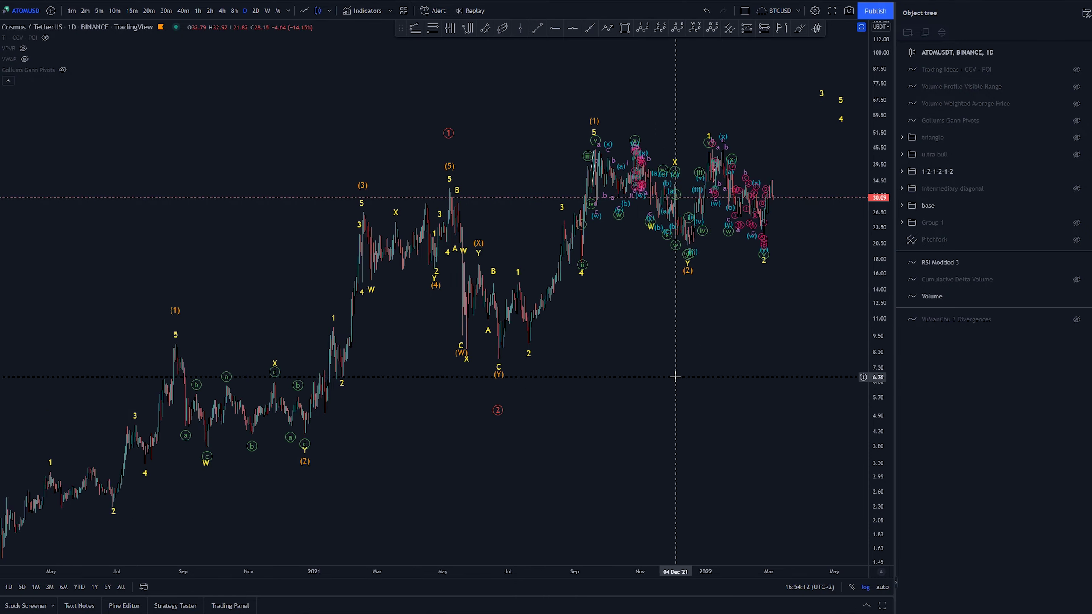
{"action": "scroll", "coordinate": [709, 440], "scroll_direction": "up", "scroll_amount": 5}
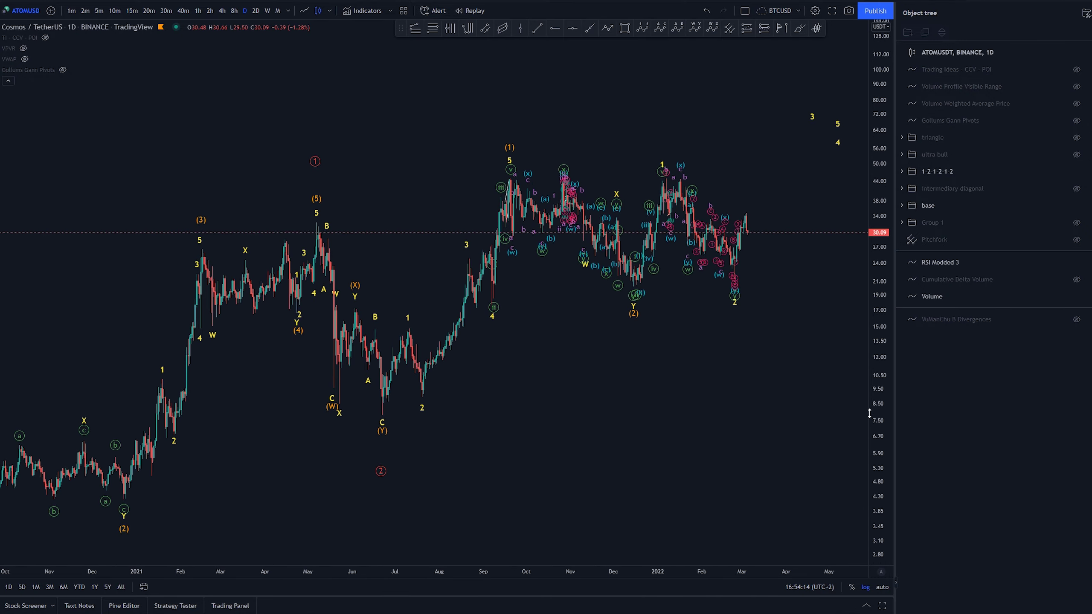
{"action": "left_click_drag", "start_coordinate": [545, 415], "coordinate": [641, 438]}
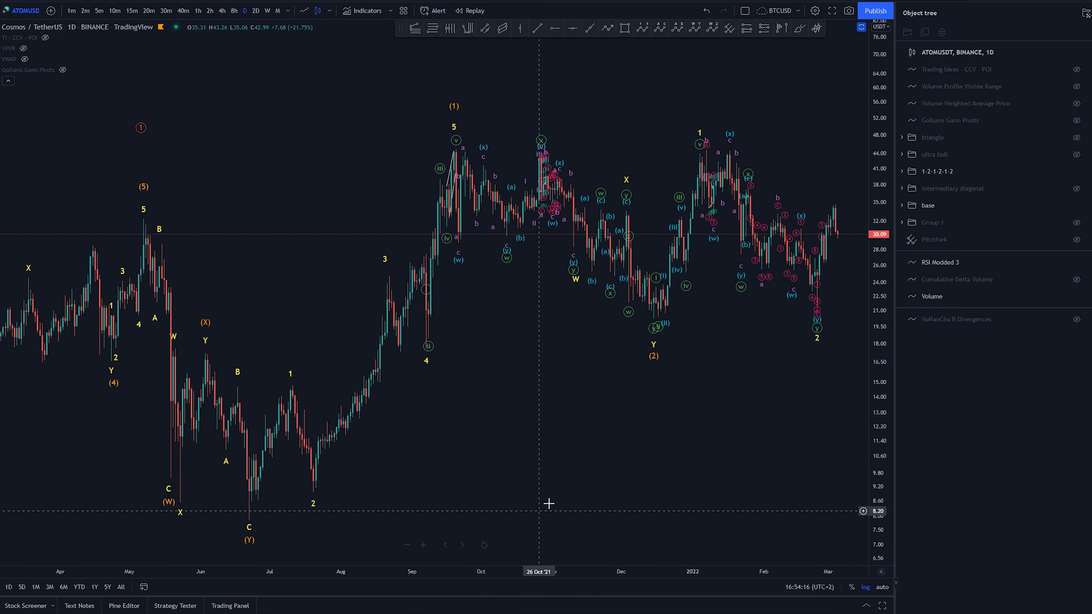
{"action": "left_click_drag", "start_coordinate": [549, 503], "coordinate": [490, 481]}
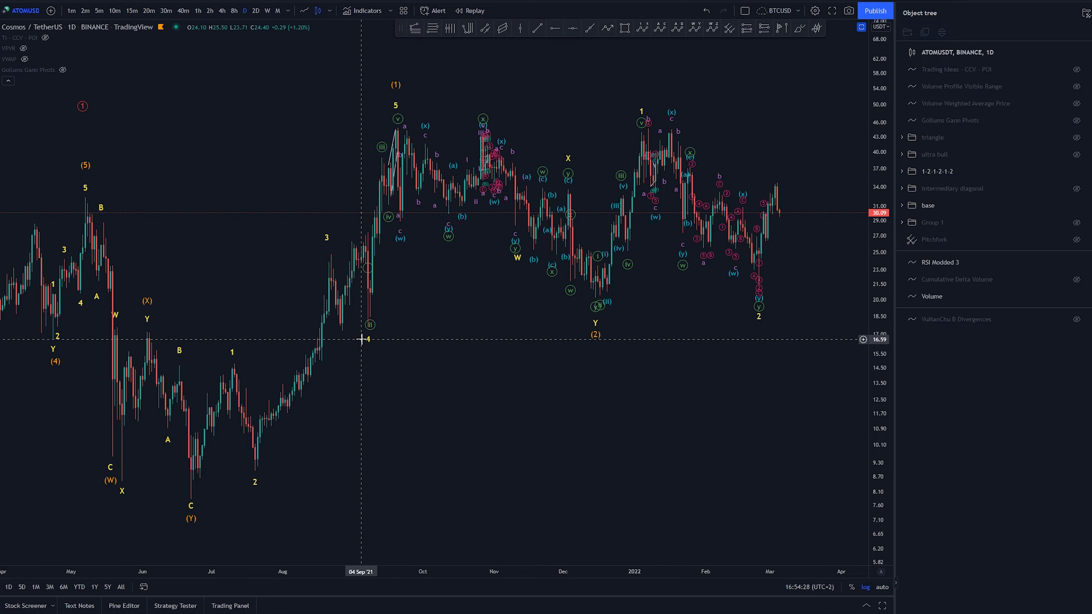
{"action": "scroll", "coordinate": [505, 330], "scroll_direction": "up", "scroll_amount": 8}
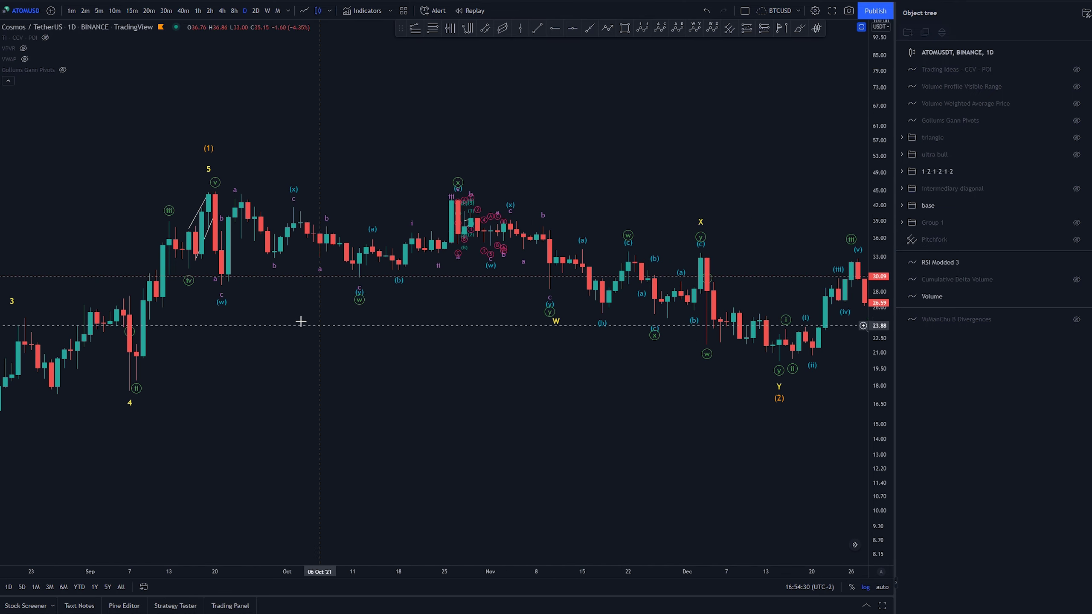
{"action": "left_click_drag", "start_coordinate": [334, 371], "coordinate": [567, 397]}
{"action": "scroll", "coordinate": [377, 412], "scroll_direction": "up", "scroll_amount": 2}
{"action": "left_click_drag", "start_coordinate": [340, 405], "coordinate": [548, 370]}
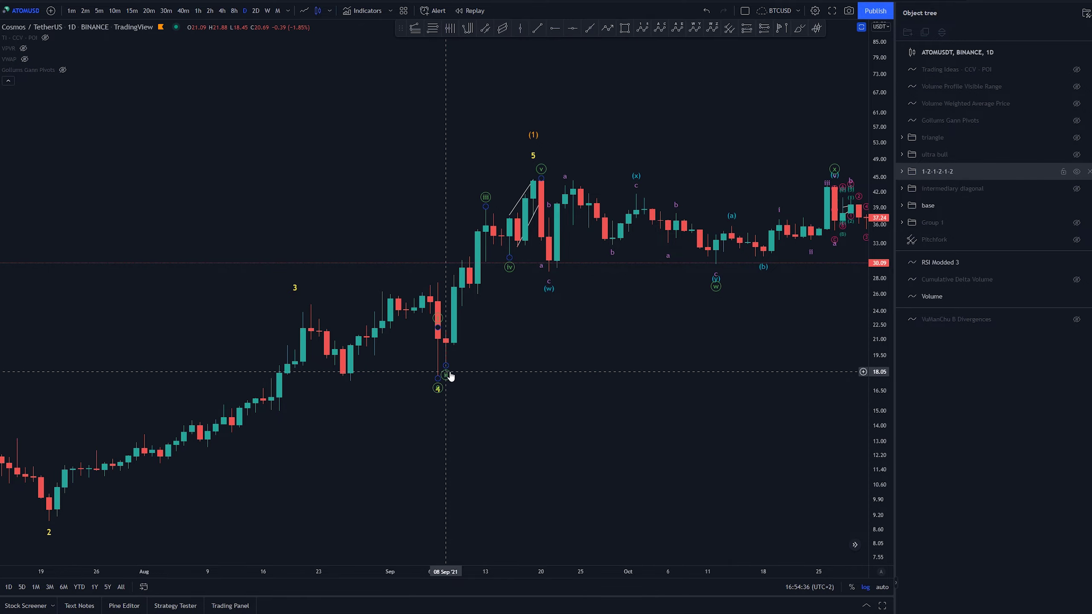
{"action": "left_click_drag", "start_coordinate": [448, 378], "coordinate": [368, 358]}
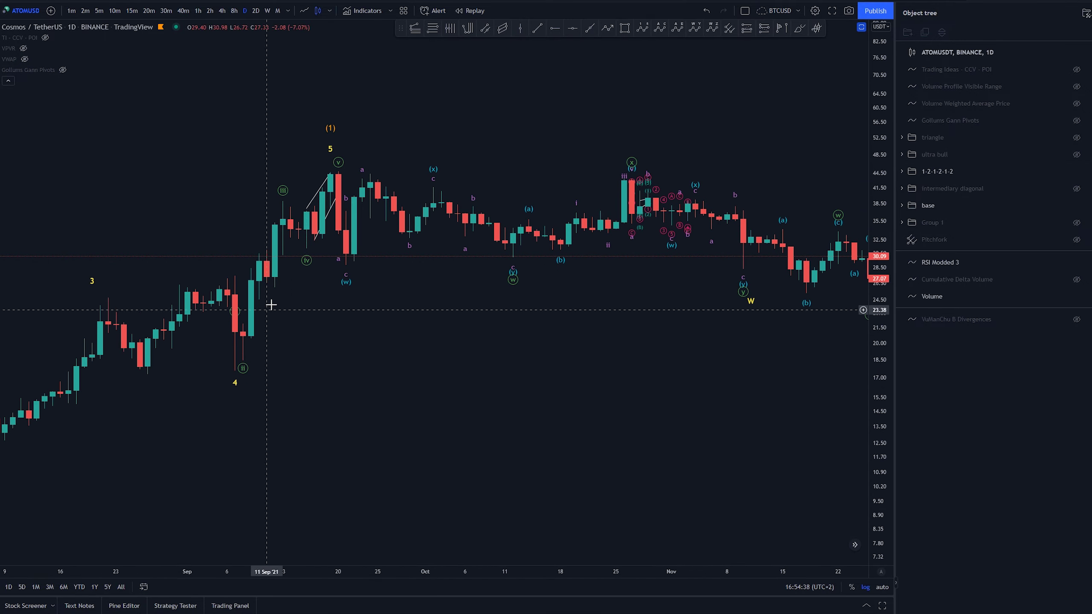
Step: Examine the yellow W-X-Y correction between orange waves (1) and (2), including the green w-x-y labels of its Y leg
{"action": "scroll", "coordinate": [641, 405], "scroll_direction": "down", "scroll_amount": 6}
{"action": "left_click_drag", "start_coordinate": [747, 406], "coordinate": [313, 443]}
{"action": "scroll", "coordinate": [333, 334], "scroll_direction": "down", "scroll_amount": 3}
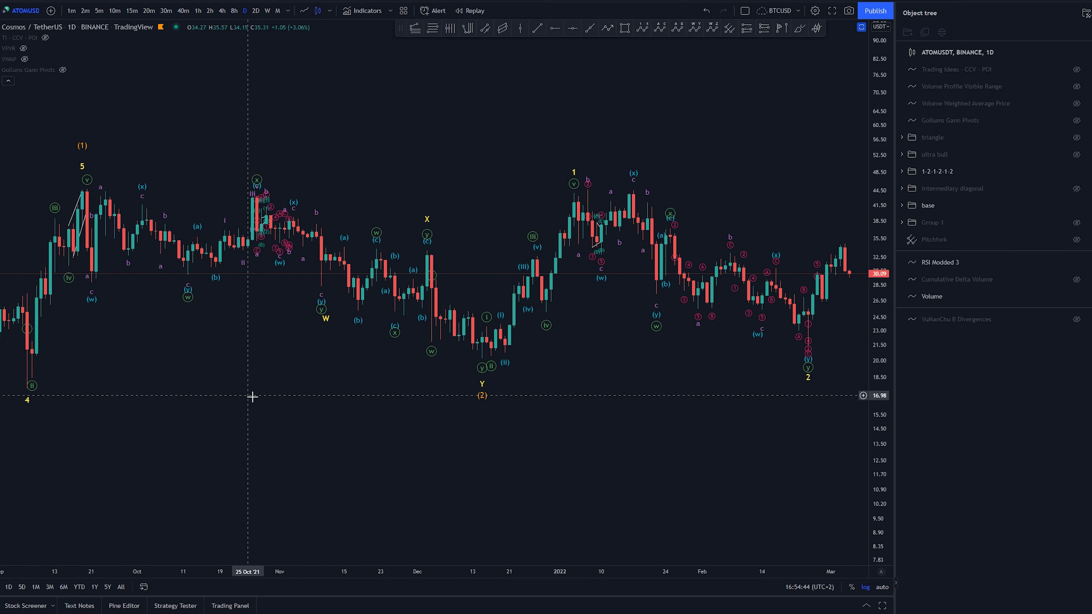
{"action": "left_click_drag", "start_coordinate": [252, 397], "coordinate": [340, 418]}
{"action": "scroll", "coordinate": [328, 412], "scroll_direction": "up", "scroll_amount": 1}
{"action": "left_click_drag", "start_coordinate": [528, 443], "coordinate": [370, 415]}
{"action": "scroll", "coordinate": [389, 417], "scroll_direction": "down", "scroll_amount": 1}
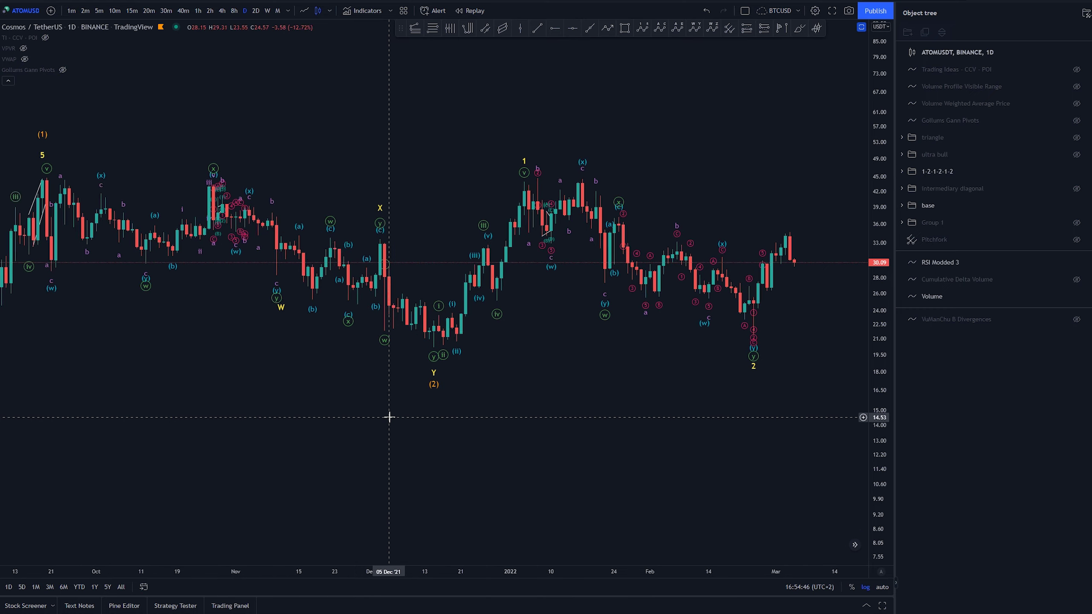
{"action": "scroll", "coordinate": [388, 417], "scroll_direction": "left", "scroll_amount": 5}
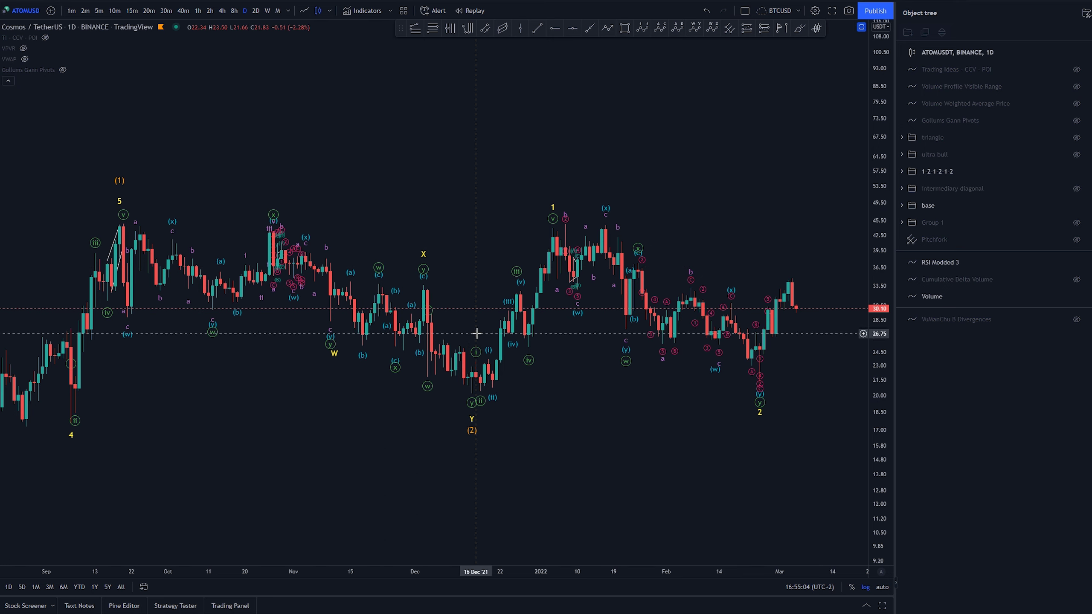
{"action": "left_click", "coordinate": [424, 318]}
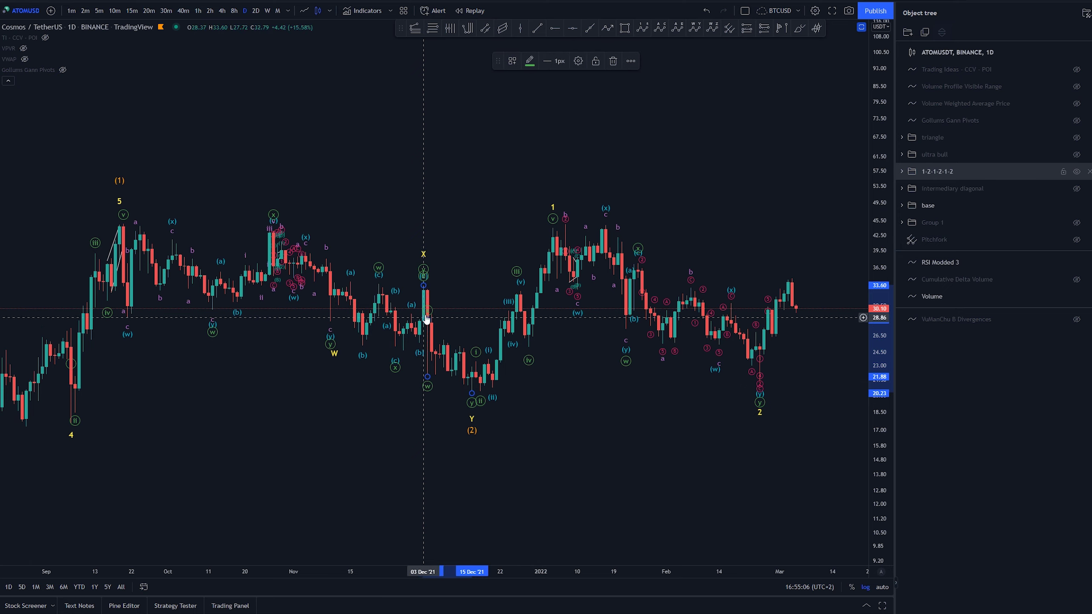
{"action": "double_click", "coordinate": [471, 295]}
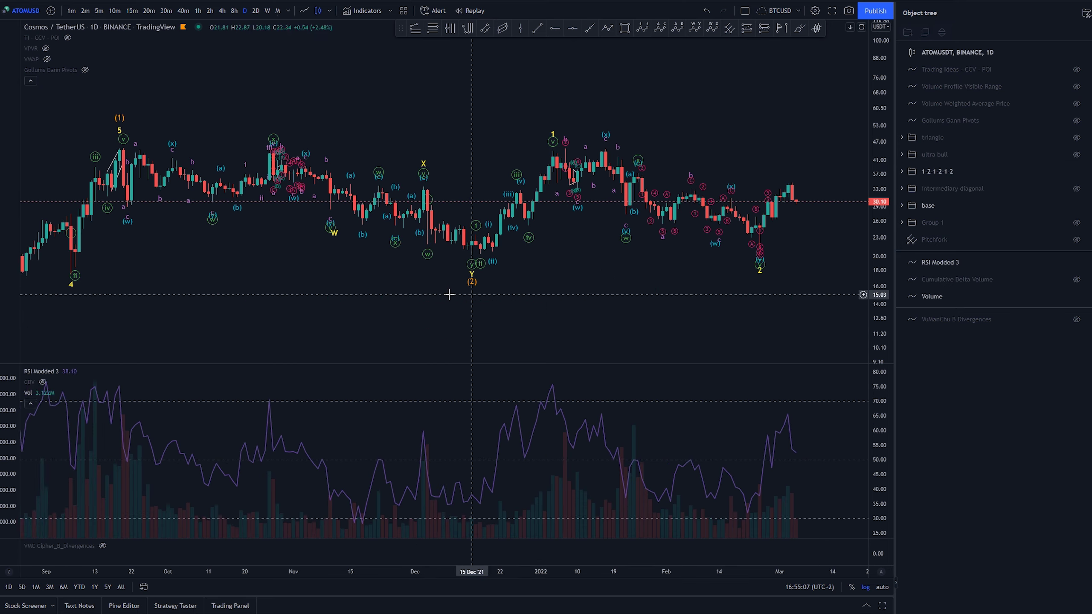
{"action": "double_click", "coordinate": [448, 177]}
Step: Outline orange wave (2) as an Elliott Triple Combo Wave (WXYXZ) starting at the September 2021 orange wave (1) high, and delete the drawing
{"action": "scroll", "coordinate": [437, 341], "scroll_direction": "up", "scroll_amount": 2}
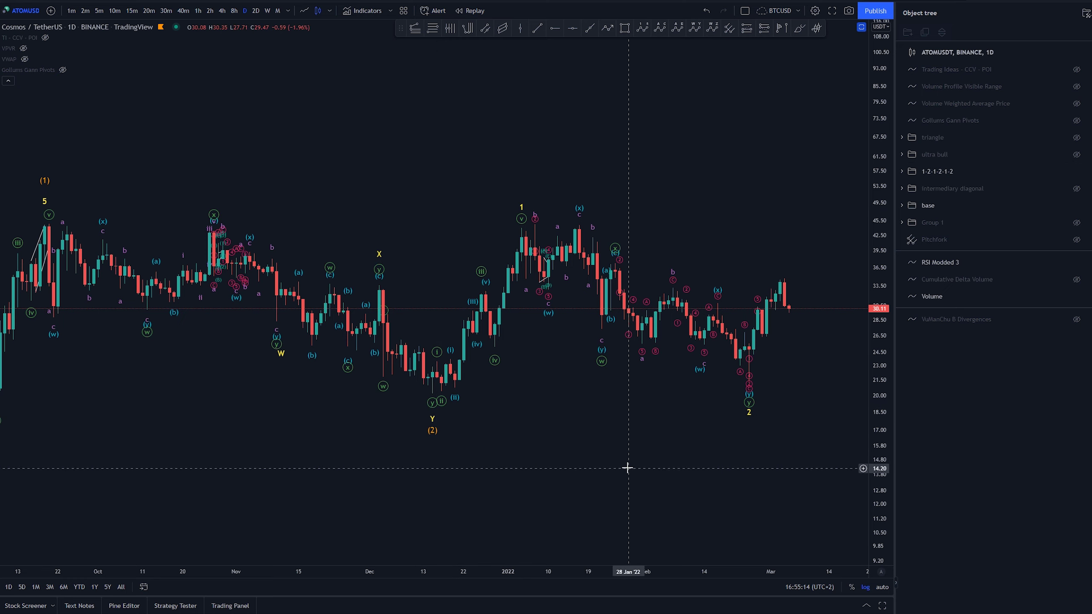
{"action": "scroll", "coordinate": [626, 463], "scroll_direction": "down", "scroll_amount": 5}
{"action": "left_click_drag", "start_coordinate": [622, 442], "coordinate": [638, 447]}
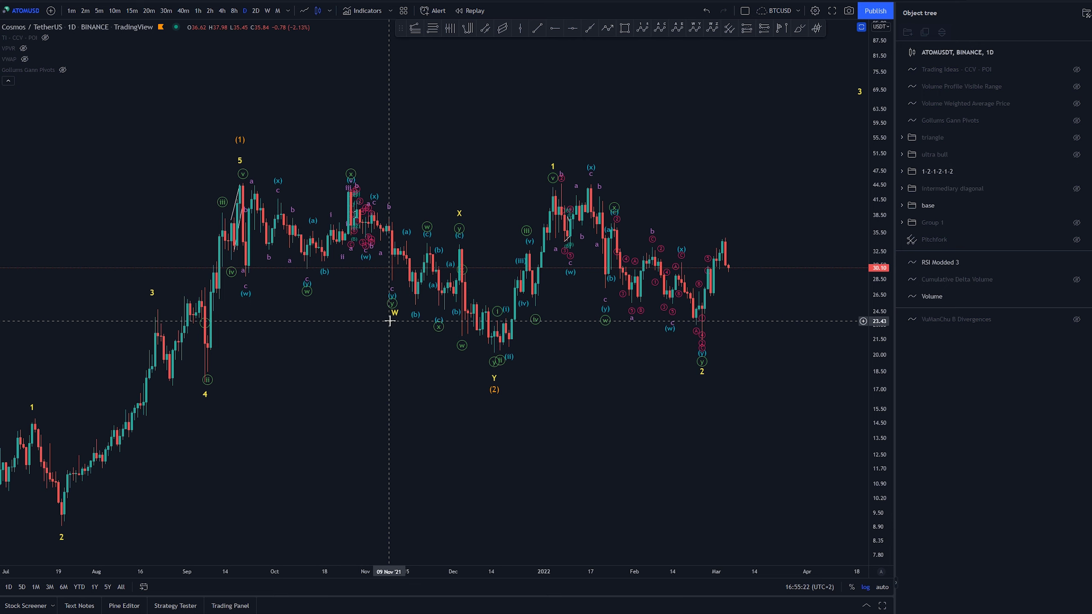
{"action": "left_click", "coordinate": [240, 176]}
{"action": "left_click", "coordinate": [302, 304]}
{"action": "left_click", "coordinate": [352, 165]}
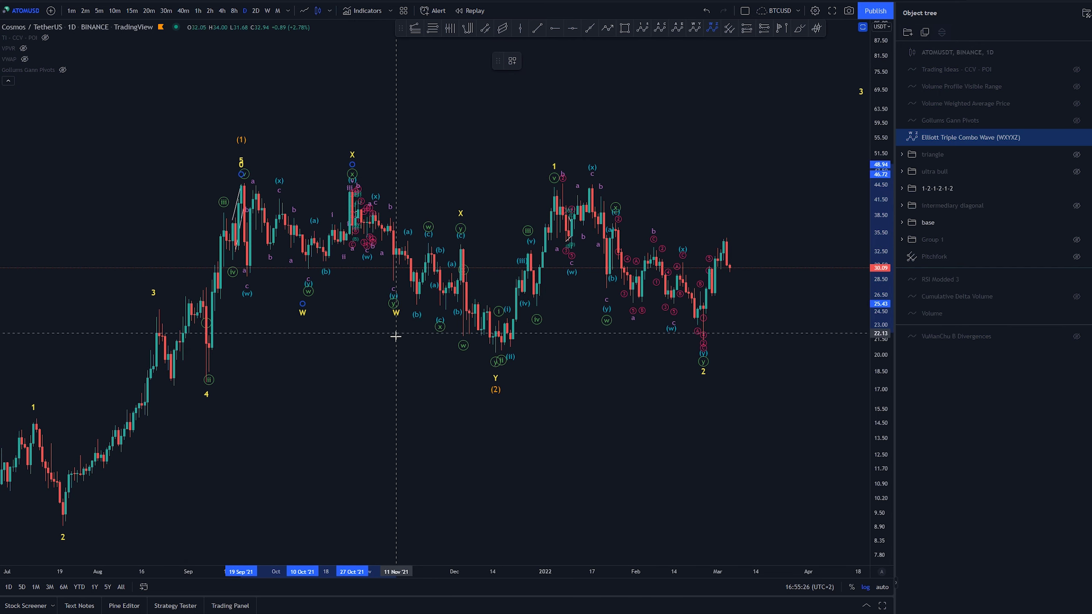
{"action": "left_click", "coordinate": [392, 319]}
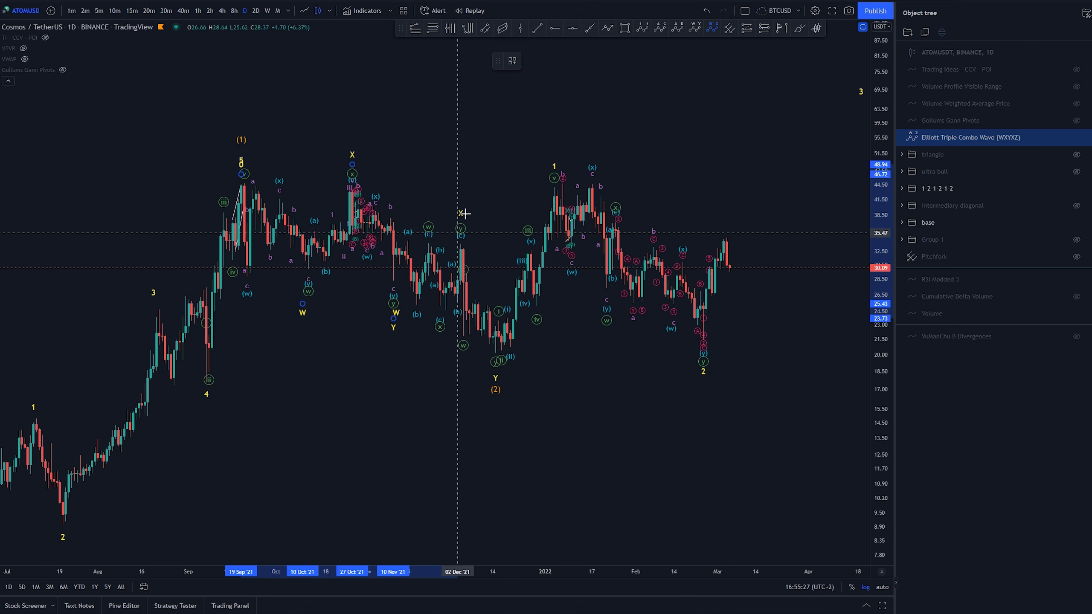
{"action": "left_click", "coordinate": [462, 246]}
{"action": "left_click", "coordinate": [472, 381]}
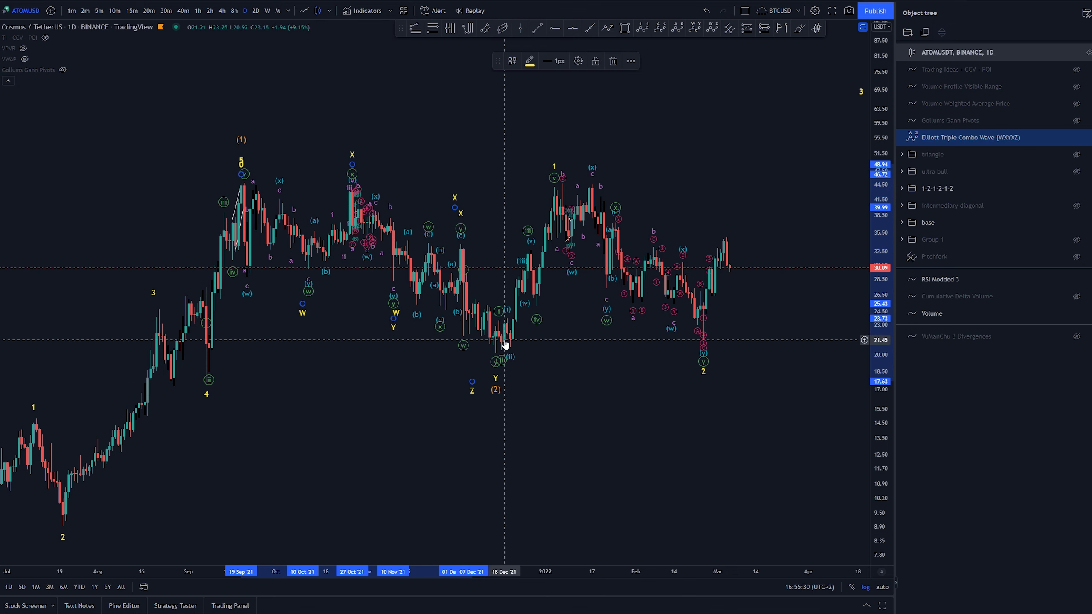
{"action": "key", "text": "Delete"}
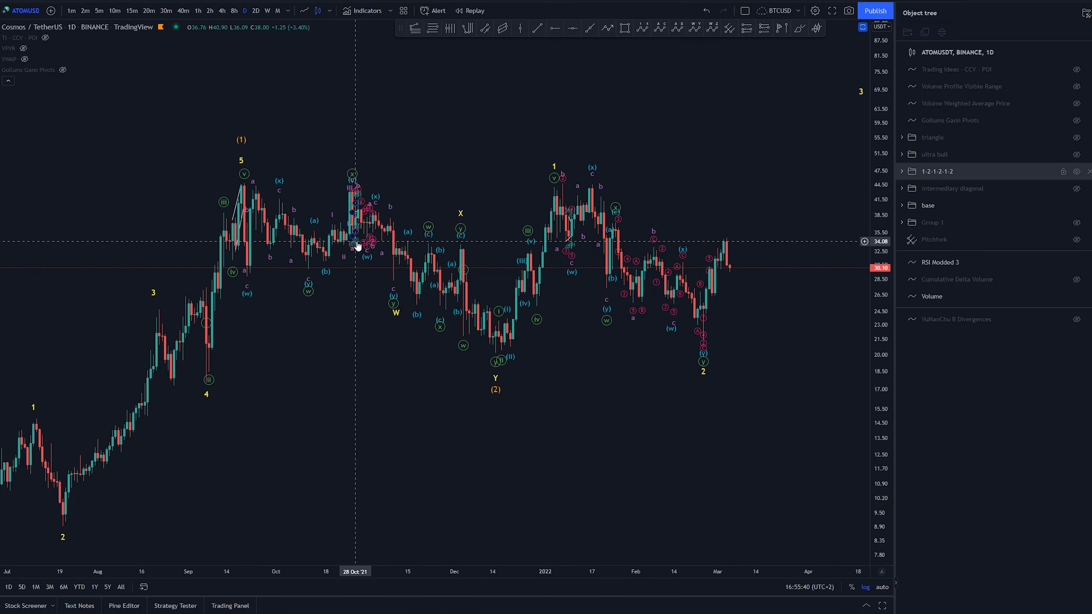
Step: Examine the small subwaves around the late October 2021 green x high and follow them to the yellow X and Y legs
{"action": "left_click_drag", "start_coordinate": [328, 372], "coordinate": [550, 458]}
{"action": "scroll", "coordinate": [552, 459], "scroll_direction": "up", "scroll_amount": 5}
{"action": "scroll", "coordinate": [134, 461], "scroll_direction": "up", "scroll_amount": 7}
{"action": "left_click_drag", "start_coordinate": [144, 460], "coordinate": [804, 403]}
{"action": "left_click_drag", "start_coordinate": [262, 382], "coordinate": [579, 397]}
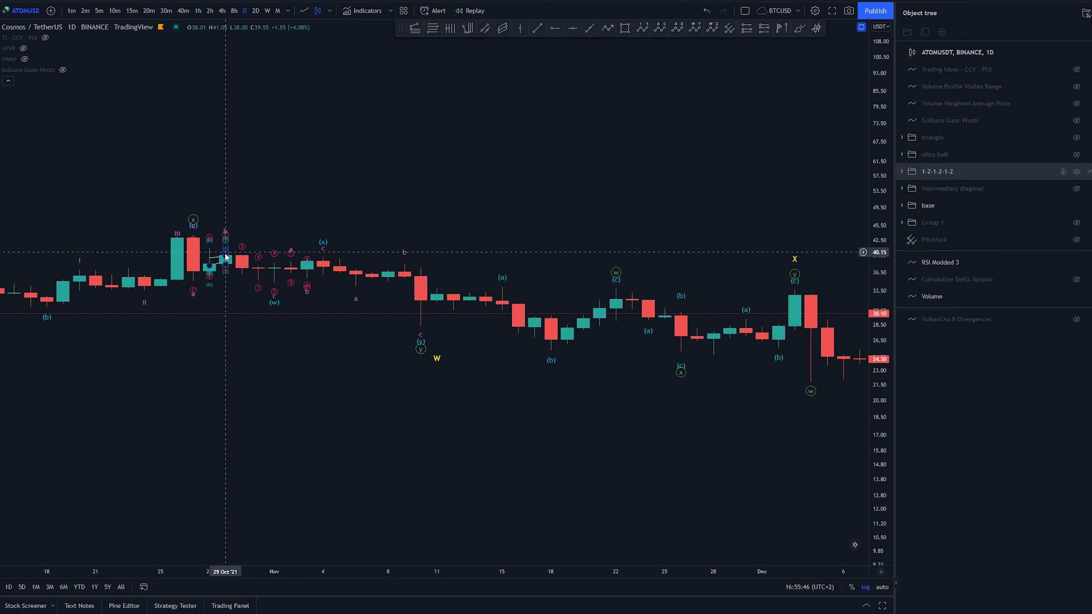
{"action": "scroll", "coordinate": [473, 234], "scroll_direction": "down", "scroll_amount": 5}
{"action": "left_click_drag", "start_coordinate": [714, 215], "coordinate": [204, 134]}
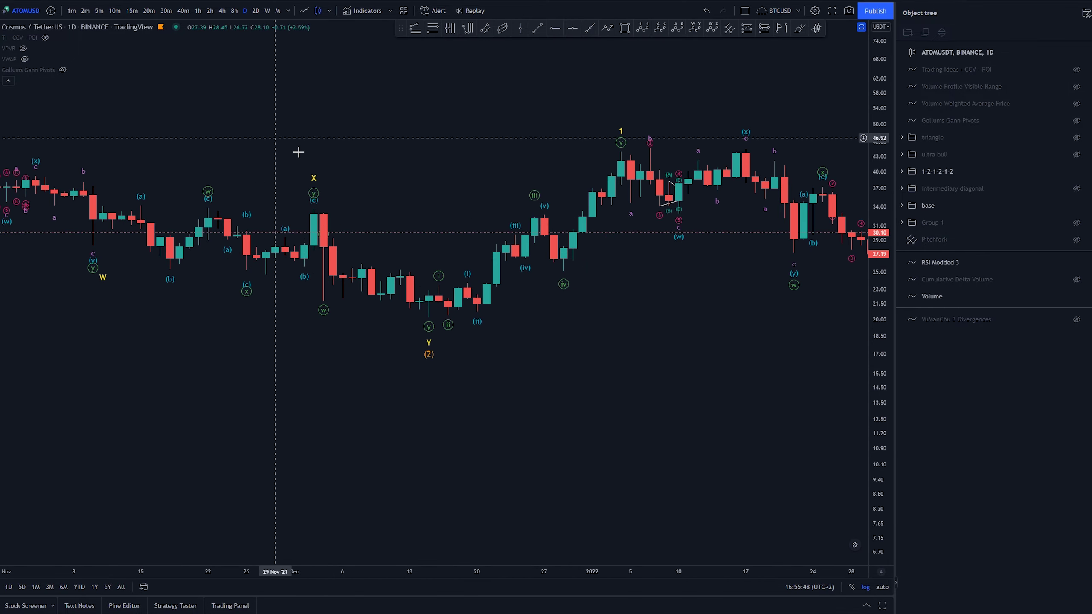
Step: Examine yellow waves 1 and 2 after the orange wave (2) low, including the smaller corrective labels within yellow wave 2
{"action": "scroll", "coordinate": [473, 275], "scroll_direction": "down", "scroll_amount": 5}
{"action": "left_click_drag", "start_coordinate": [670, 395], "coordinate": [310, 404]}
{"action": "scroll", "coordinate": [374, 406], "scroll_direction": "down", "scroll_amount": 1}
{"action": "scroll", "coordinate": [447, 415], "scroll_direction": "down", "scroll_amount": 1}
{"action": "left_click_drag", "start_coordinate": [477, 422], "coordinate": [556, 472]}
{"action": "scroll", "coordinate": [623, 475], "scroll_direction": "down", "scroll_amount": 3}
{"action": "left_click_drag", "start_coordinate": [662, 476], "coordinate": [332, 416]}
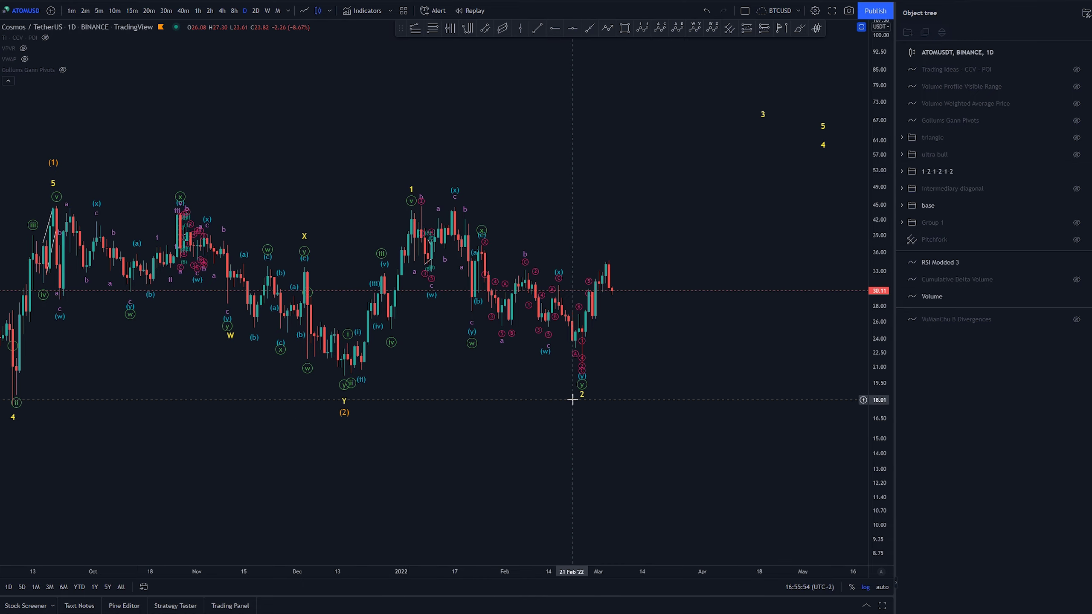
{"action": "left_click_drag", "start_coordinate": [561, 152], "coordinate": [609, 164]}
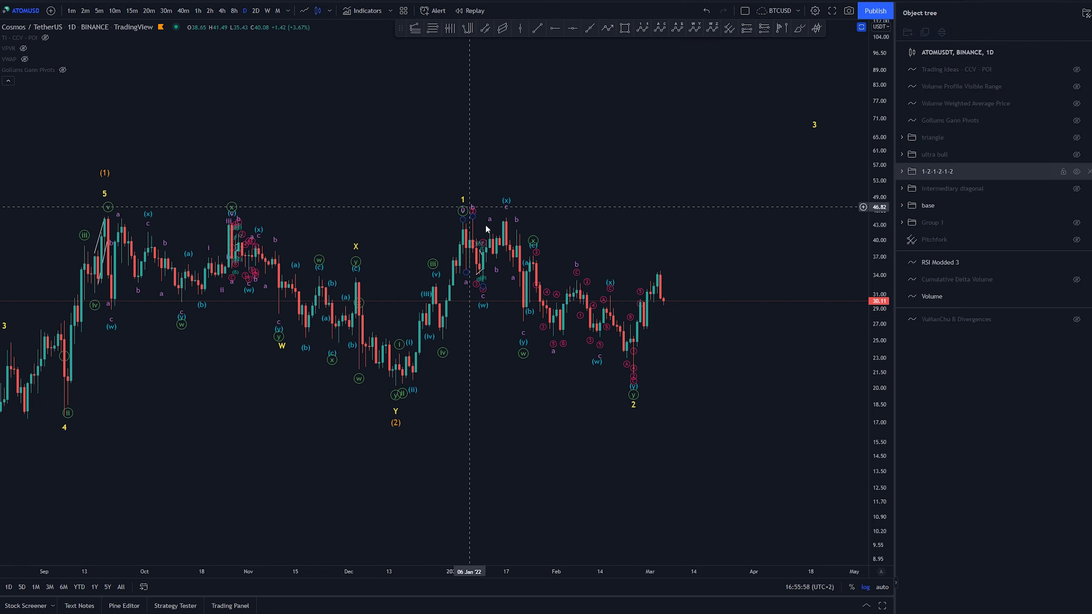
{"action": "left_click_drag", "start_coordinate": [710, 254], "coordinate": [668, 485]}
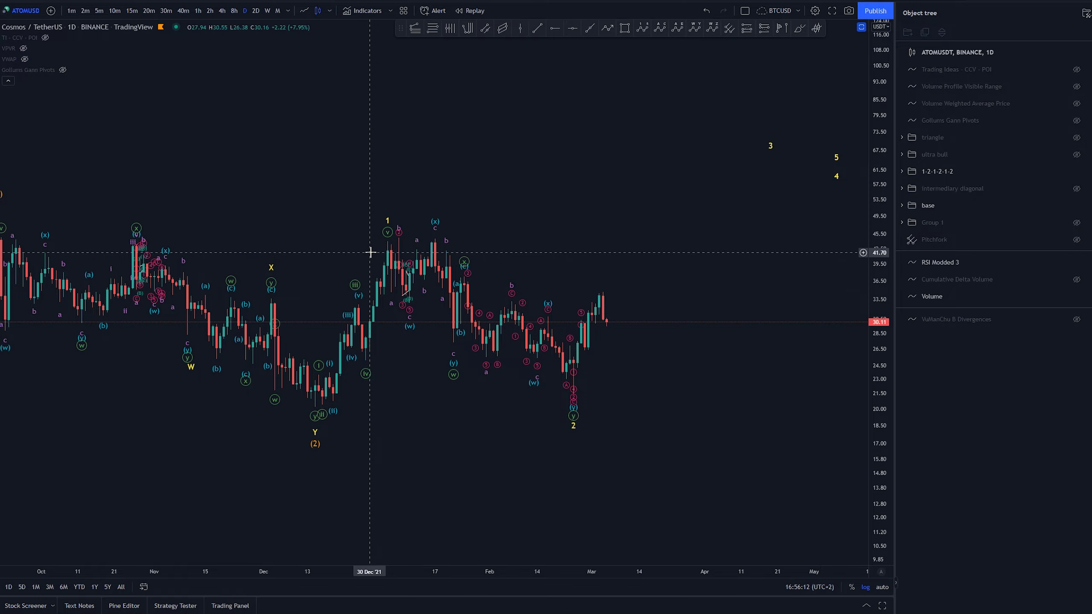
Step: Review the whole 1-2-1-2-1-2 count together with the projected yellow and red waves 3, 4 and 5
{"action": "scroll", "coordinate": [446, 425], "scroll_direction": "down", "scroll_amount": 5}
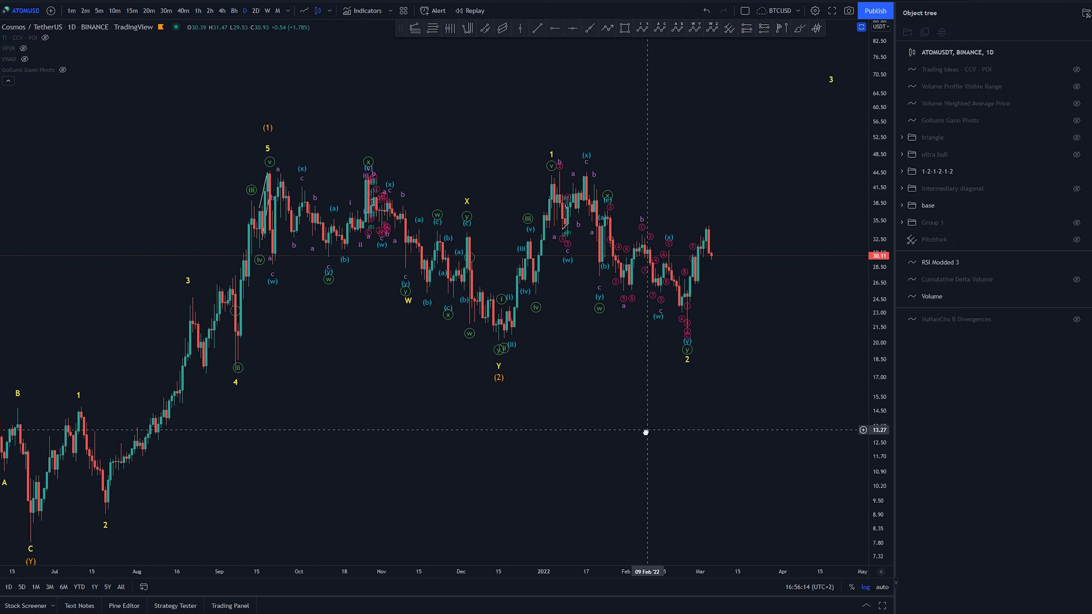
{"action": "scroll", "coordinate": [536, 438], "scroll_direction": "down", "scroll_amount": 5}
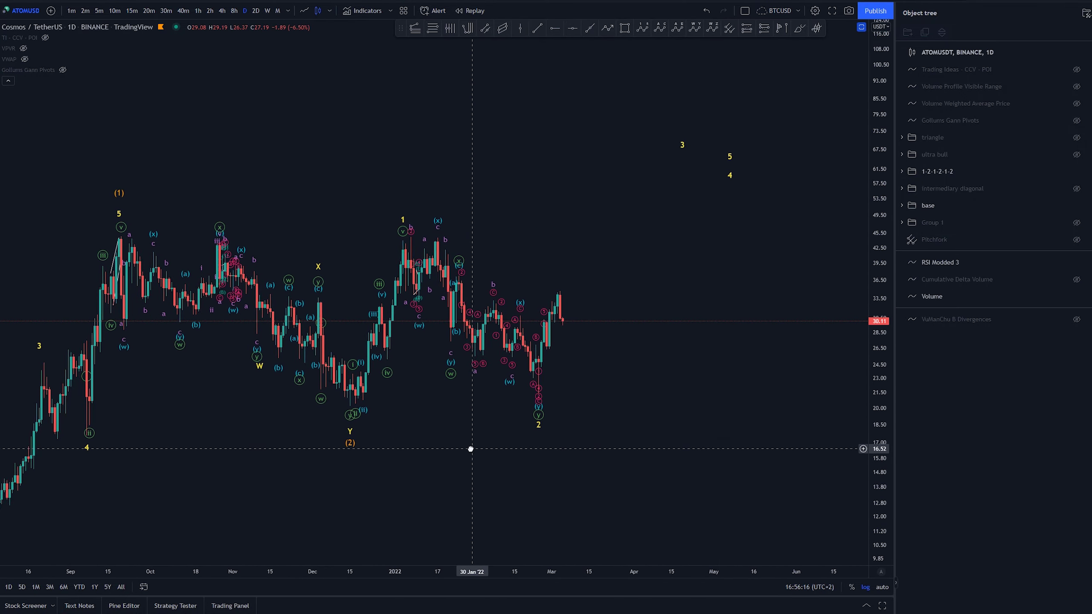
{"action": "scroll", "coordinate": [612, 490], "scroll_direction": "down", "scroll_amount": 5}
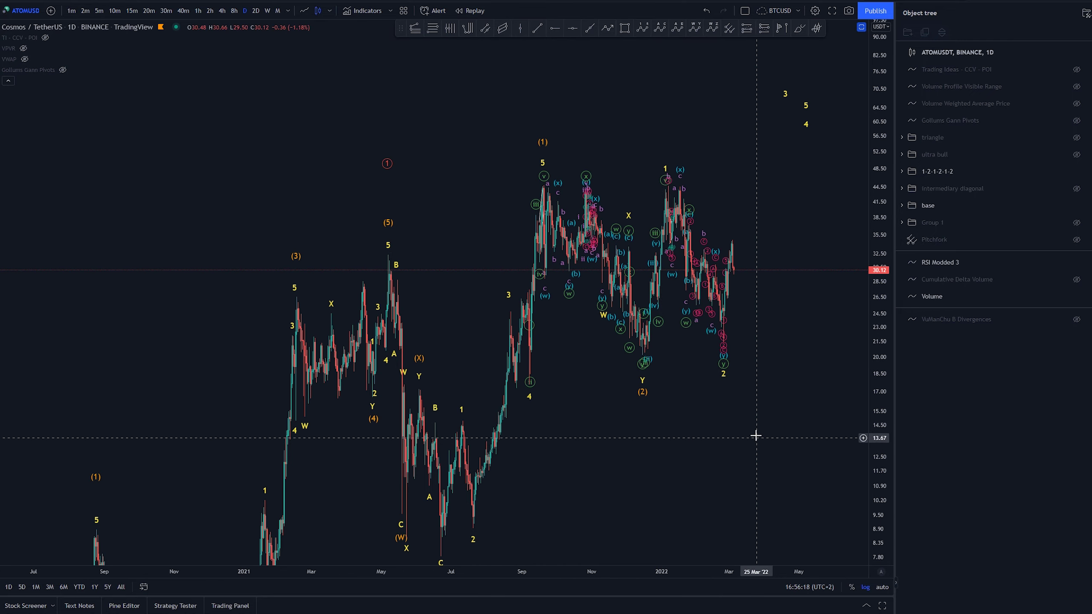
{"action": "scroll", "coordinate": [735, 424], "scroll_direction": "down", "scroll_amount": 3}
{"action": "left_click_drag", "start_coordinate": [746, 446], "coordinate": [589, 495]}
{"action": "scroll", "coordinate": [787, 296], "scroll_direction": "up", "scroll_amount": 3}
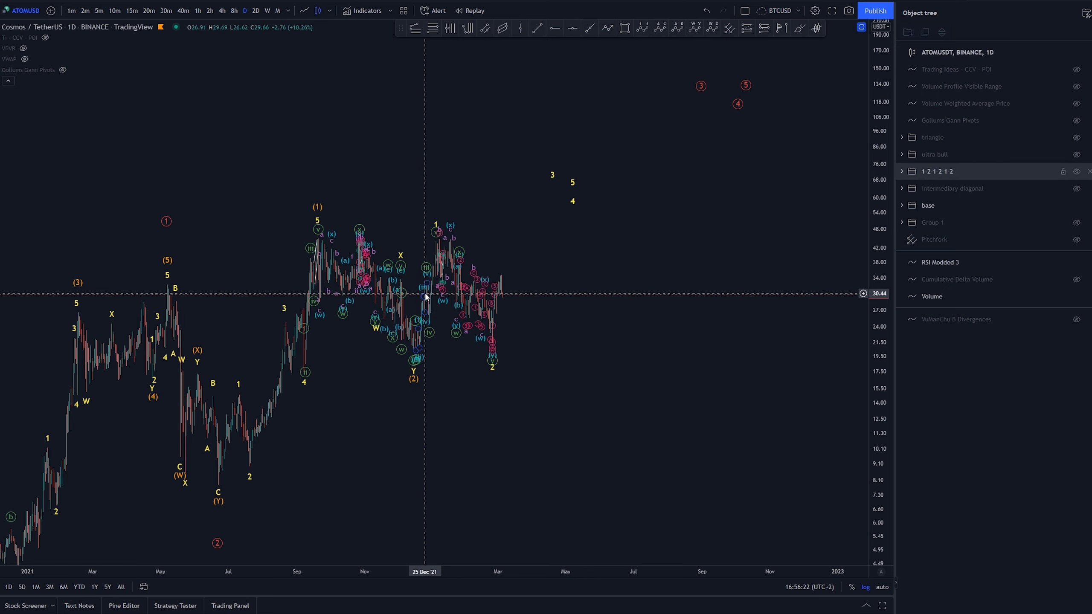
{"action": "left_click_drag", "start_coordinate": [612, 317], "coordinate": [693, 348]}
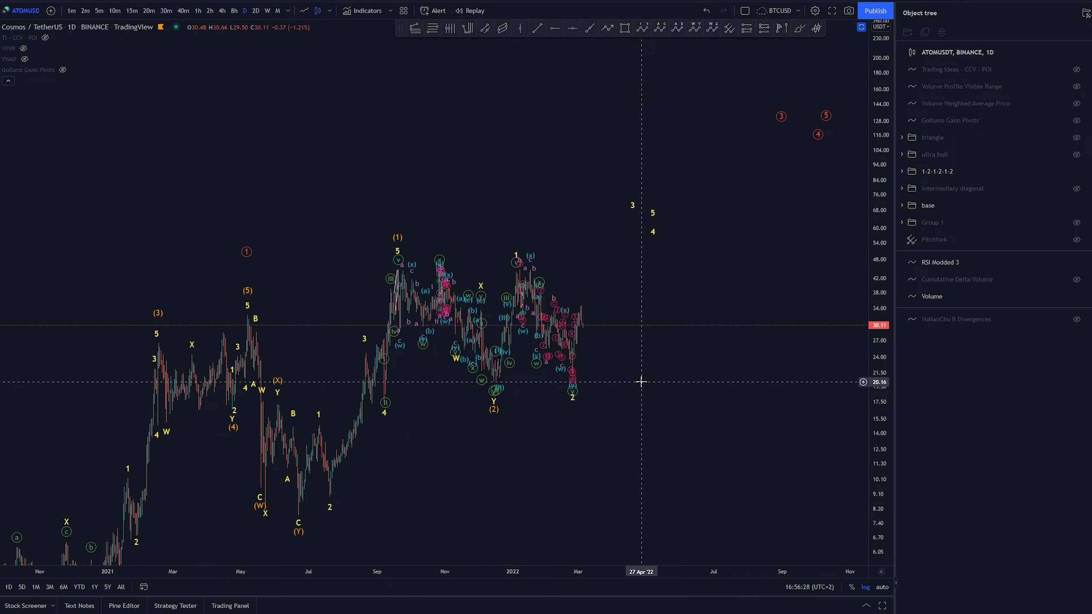
Step: Examine where the projected yellow, red and orange waves 3, 4 and 5 sit relative to the whole ATOMUSDT wave count since 2020
{"action": "left_click_drag", "start_coordinate": [875, 355], "coordinate": [873, 292]}
{"action": "scroll", "coordinate": [383, 445], "scroll_direction": "up", "scroll_amount": 5}
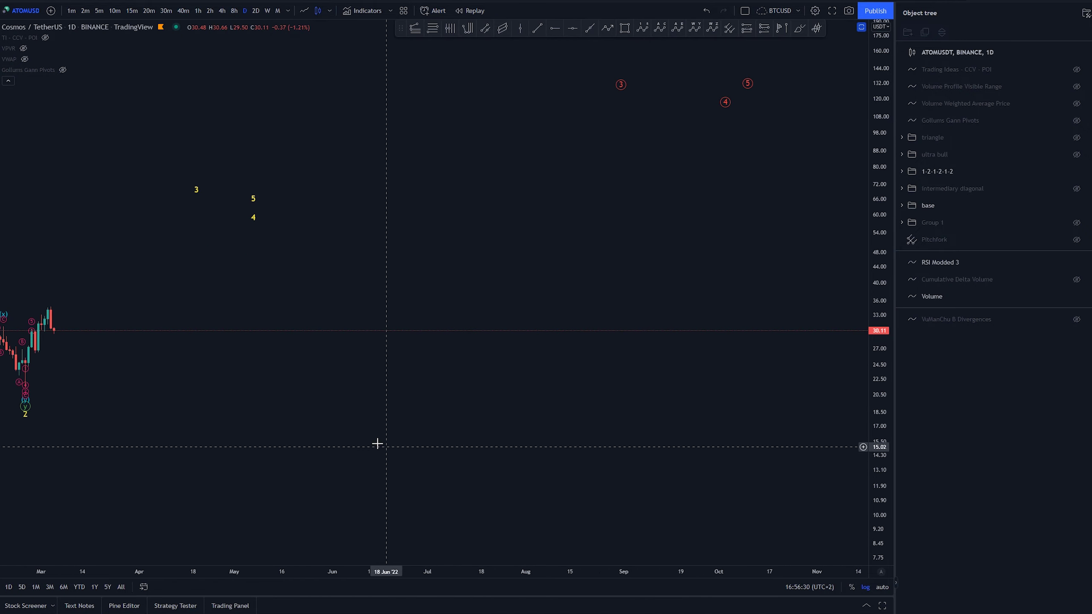
{"action": "left_click_drag", "start_coordinate": [339, 462], "coordinate": [752, 358]}
{"action": "scroll", "coordinate": [704, 378], "scroll_direction": "down", "scroll_amount": 3}
{"action": "left_click_drag", "start_coordinate": [678, 393], "coordinate": [653, 433]}
{"action": "scroll", "coordinate": [679, 424], "scroll_direction": "down", "scroll_amount": 4}
{"action": "left_click_drag", "start_coordinate": [740, 439], "coordinate": [671, 458]}
{"action": "scroll", "coordinate": [692, 451], "scroll_direction": "down", "scroll_amount": 1}
{"action": "scroll", "coordinate": [853, 349], "scroll_direction": "down", "scroll_amount": 4}
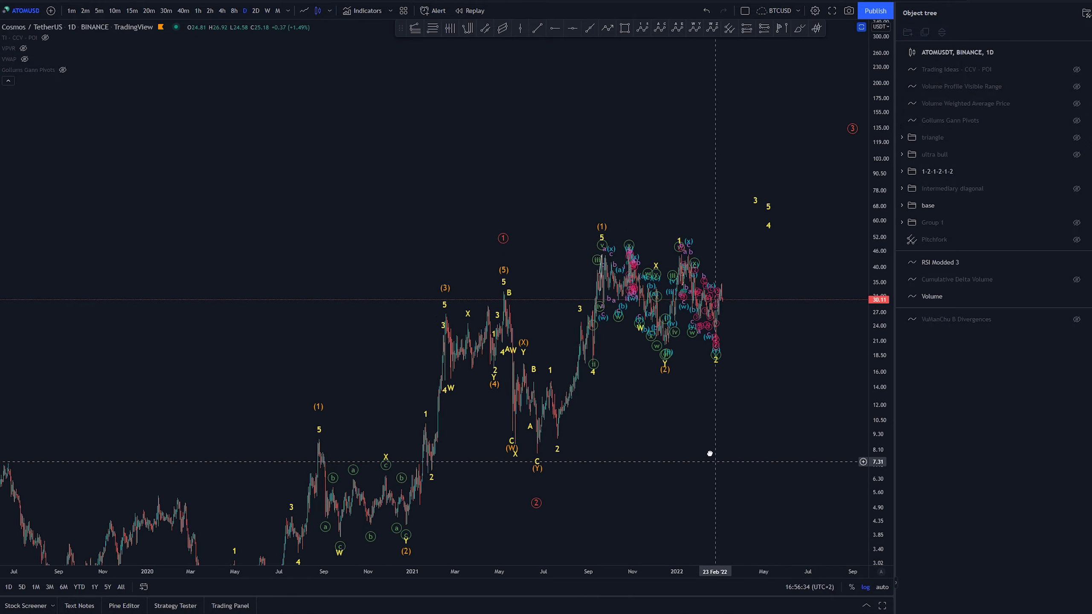
{"action": "scroll", "coordinate": [663, 448], "scroll_direction": "down", "scroll_amount": 3}
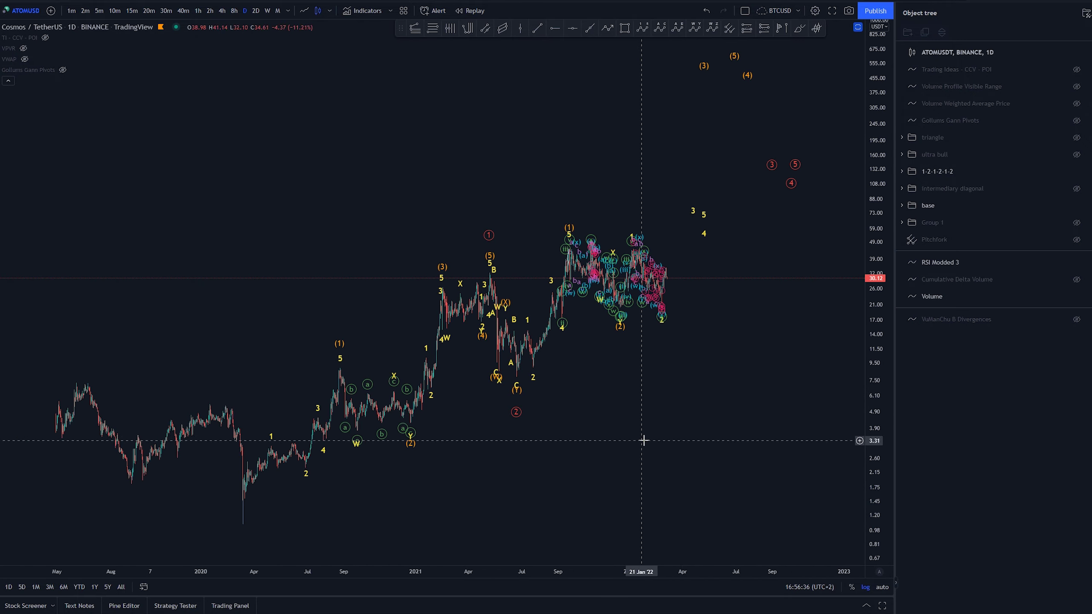
Step: Draw a Trend-Based Fib Extension from the March 2020 low (1.06) to the red wave 1 high (32.32) and the red wave 2 low (7.81)
{"action": "scroll", "coordinate": [724, 366], "scroll_direction": "down", "scroll_amount": 1}
{"action": "left_click_drag", "start_coordinate": [873, 171], "coordinate": [877, 286]}
{"action": "mouse_move", "coordinate": [742, 376]}
{"action": "left_mouse_down"}
{"action": "mouse_move", "coordinate": [663, 422]}
{"action": "mouse_move", "coordinate": [599, 406]}
{"action": "left_mouse_up"}
{"action": "left_click", "coordinate": [414, 28]}
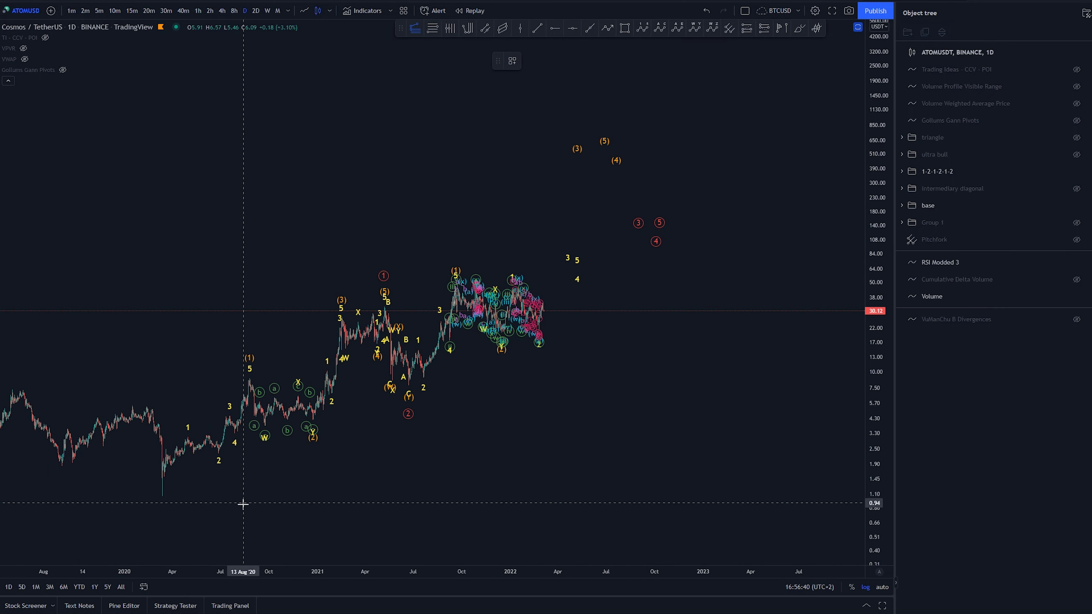
{"action": "left_click", "coordinate": [243, 496]}
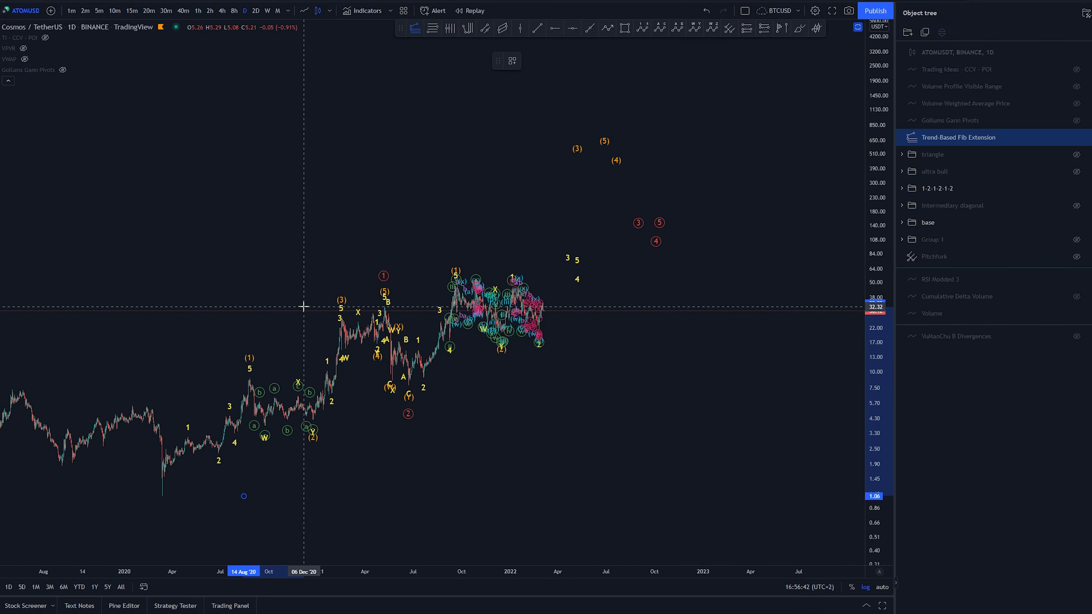
{"action": "left_click", "coordinate": [304, 306]}
{"action": "left_click", "coordinate": [557, 382]}
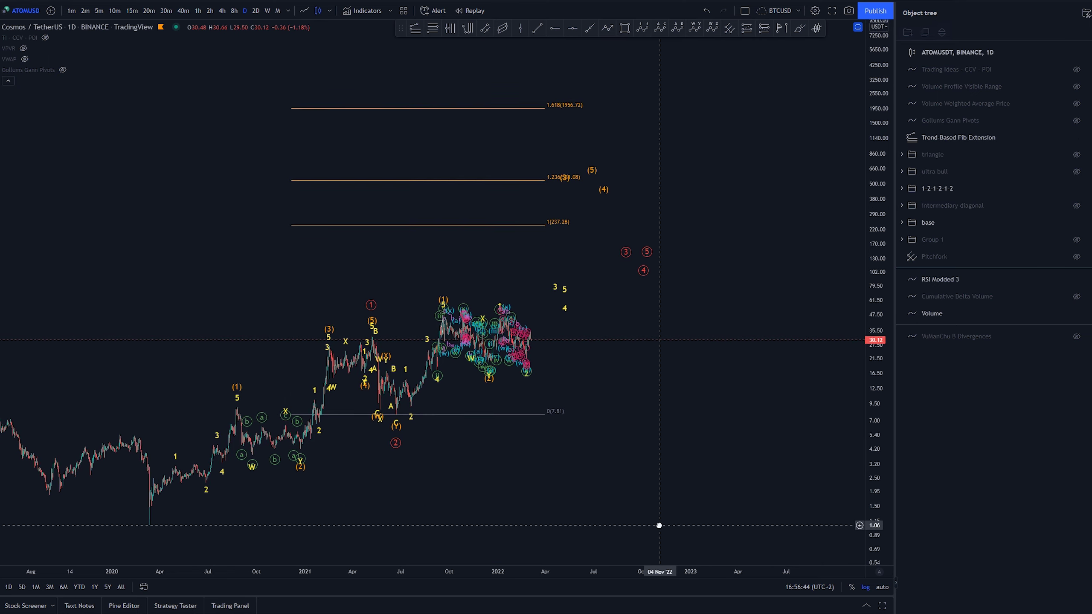
{"action": "left_click_drag", "start_coordinate": [659, 525], "coordinate": [655, 517]}
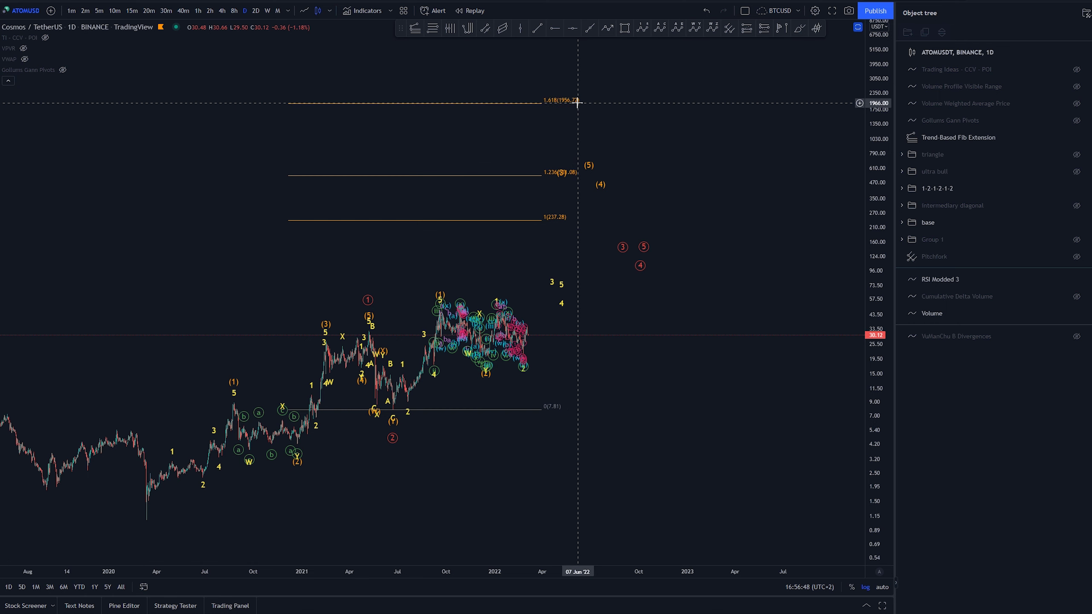
Step: Colour the Fib extension of red waves 1 and 2 red to match the degree of the red count
{"action": "left_click", "coordinate": [367, 300]}
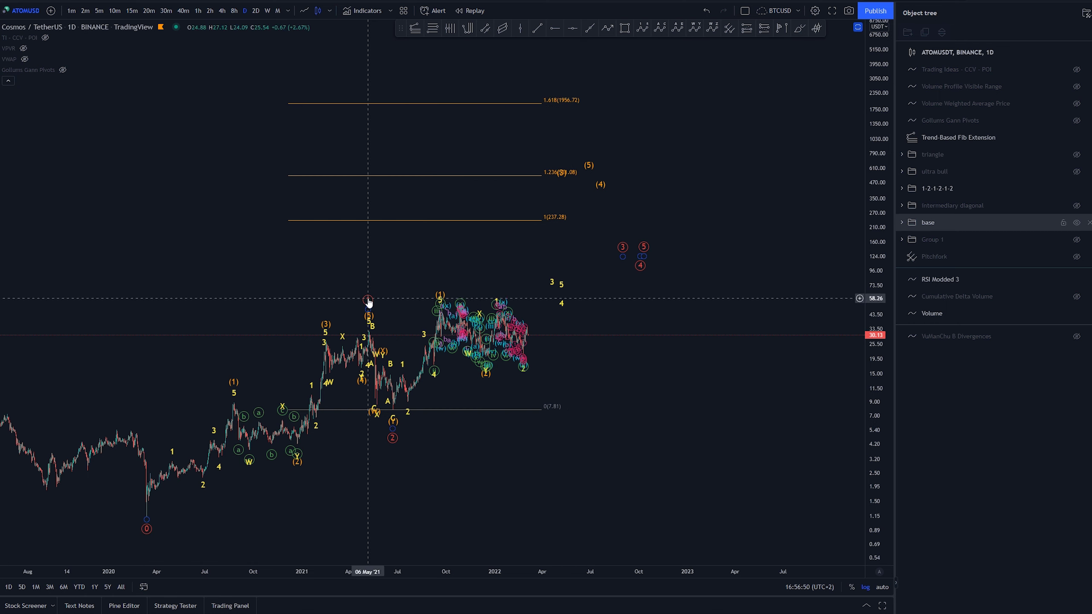
{"action": "left_click", "coordinate": [368, 302]}
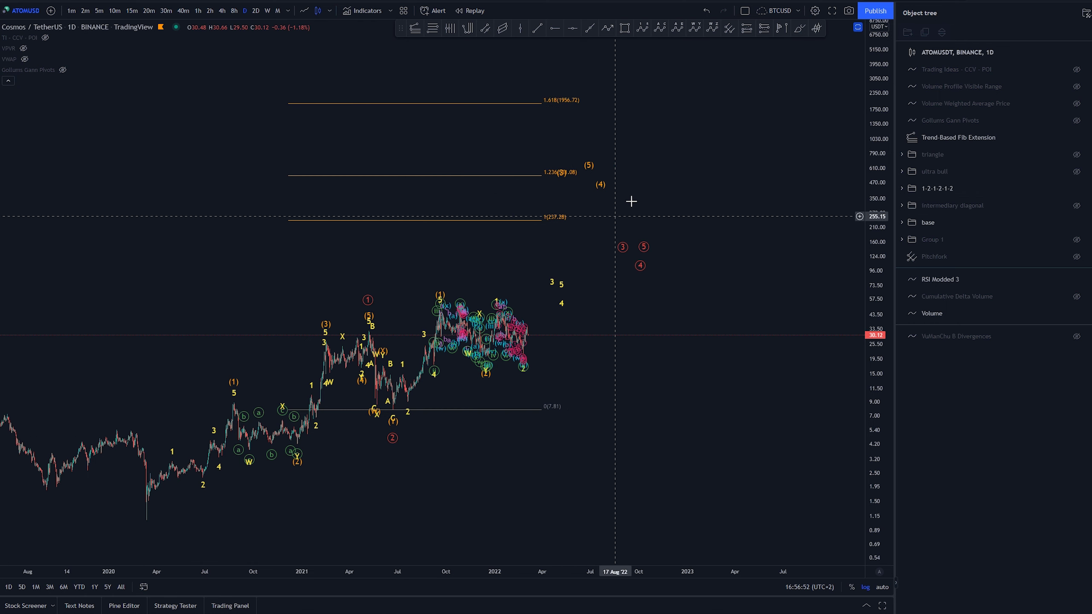
{"action": "left_click", "coordinate": [477, 174]}
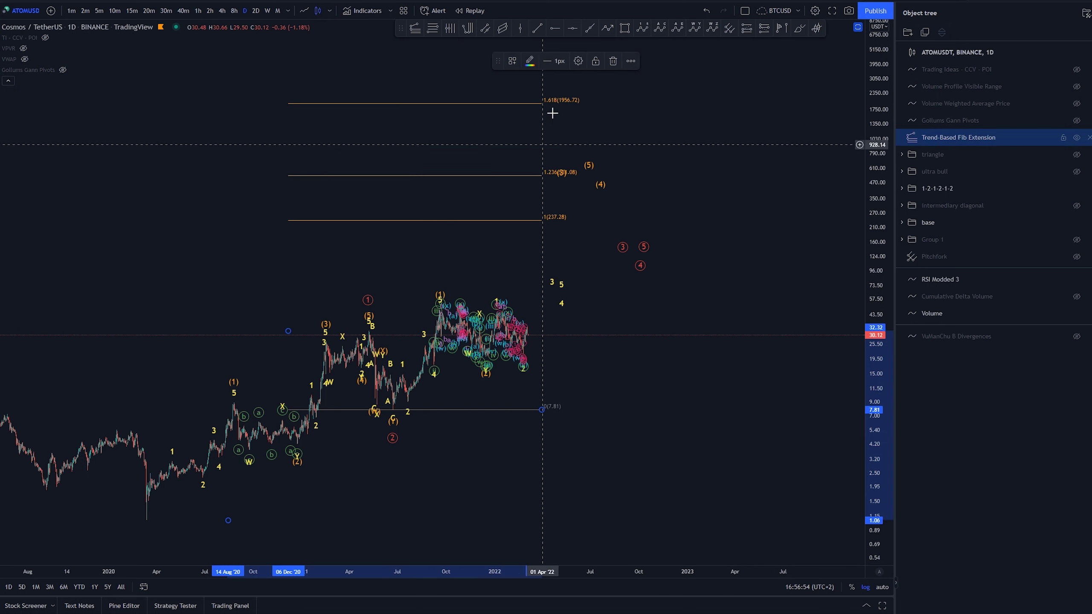
{"action": "left_click", "coordinate": [530, 63]}
{"action": "left_click", "coordinate": [530, 91]}
{"action": "left_click", "coordinate": [378, 358]}
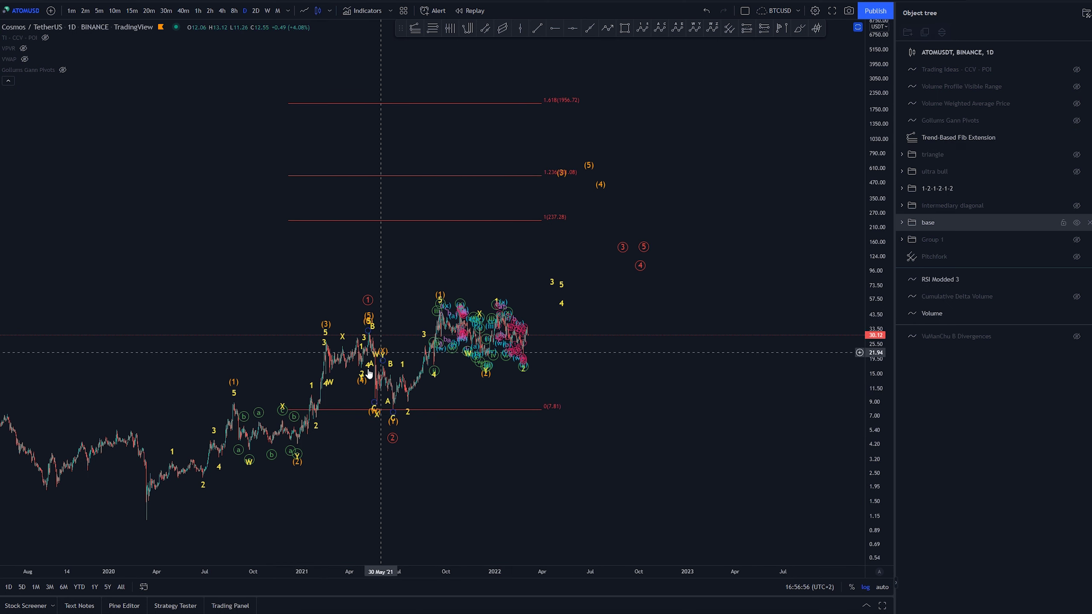
Step: Draw a second Trend-Based Fib Extension from the June 2021 low (7.84) to the orange wave (1) high (45.28) and orange wave (2) low (20.22)
{"action": "left_click_drag", "start_coordinate": [445, 257], "coordinate": [570, 190]}
{"action": "scroll", "coordinate": [611, 480], "scroll_direction": "up", "scroll_amount": 4}
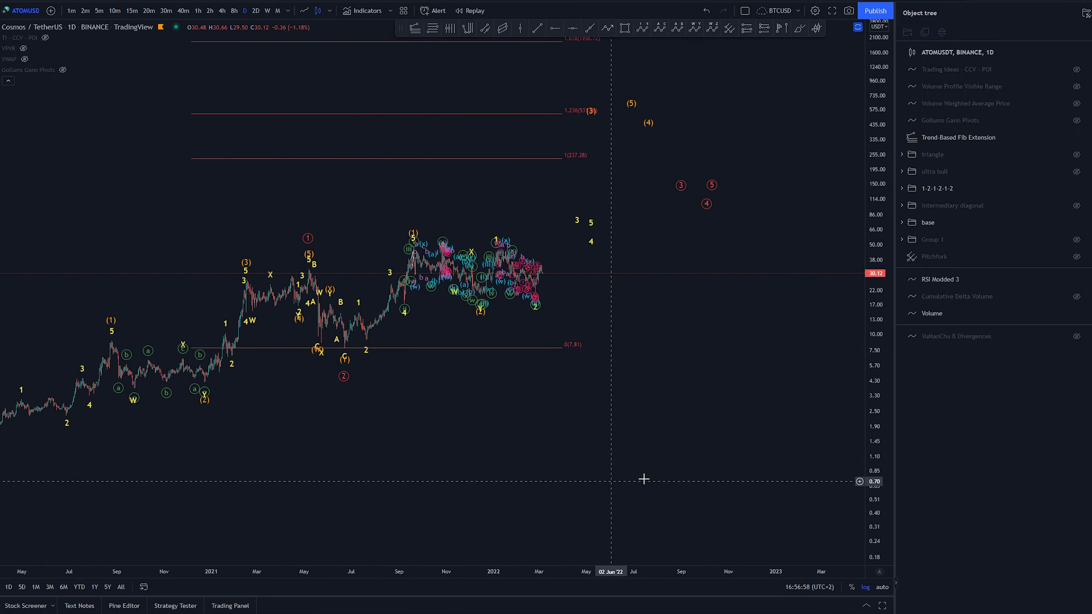
{"action": "left_click_drag", "start_coordinate": [876, 445], "coordinate": [866, 227]}
{"action": "left_click_drag", "start_coordinate": [745, 281], "coordinate": [751, 389]}
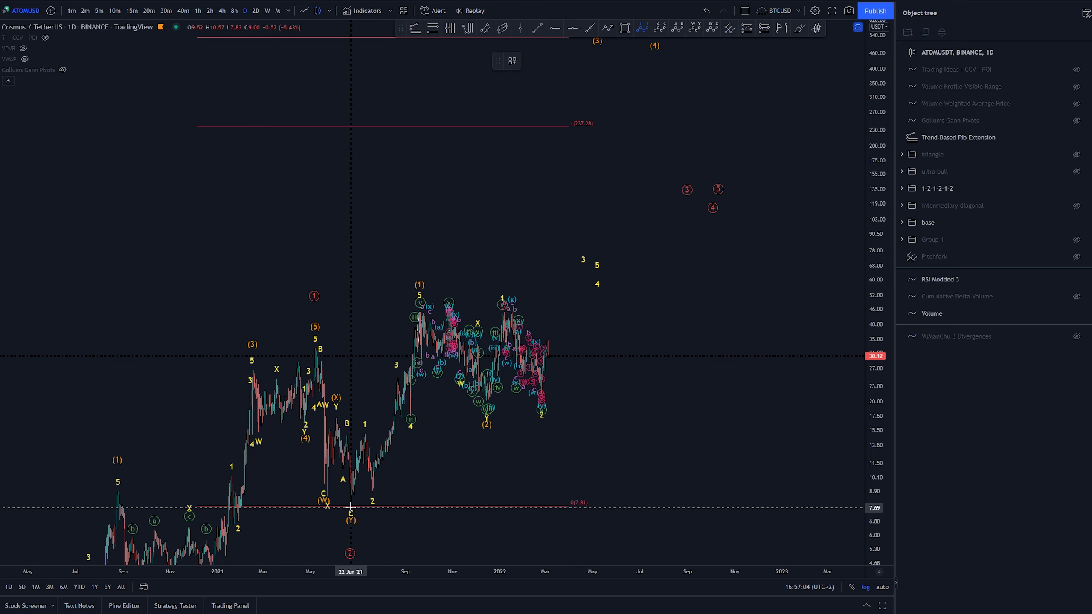
{"action": "left_click", "coordinate": [351, 508]}
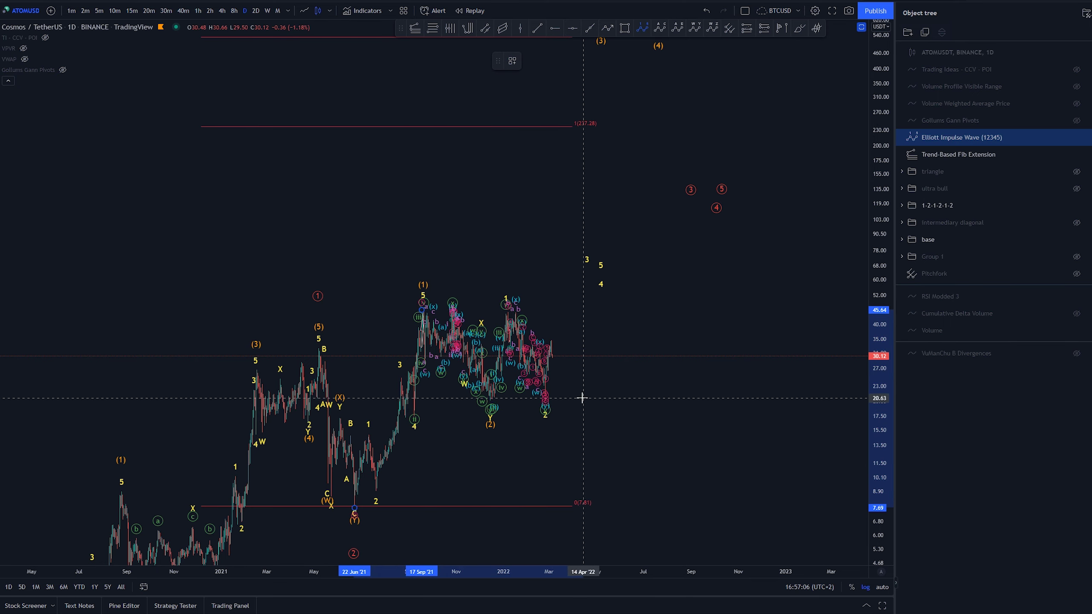
{"action": "key", "text": "Escape"}
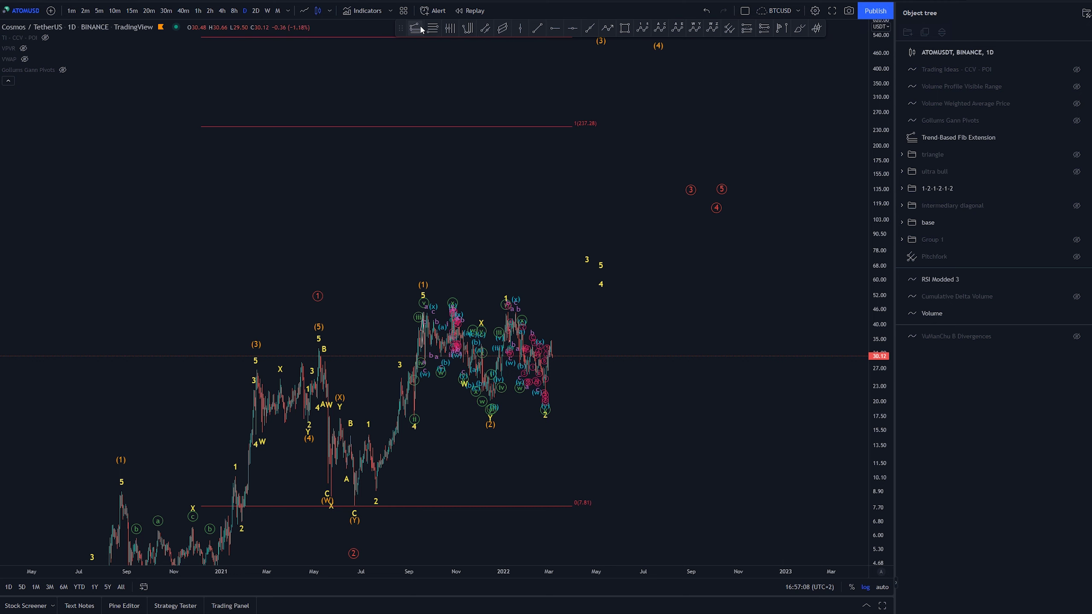
{"action": "left_click", "coordinate": [353, 504]}
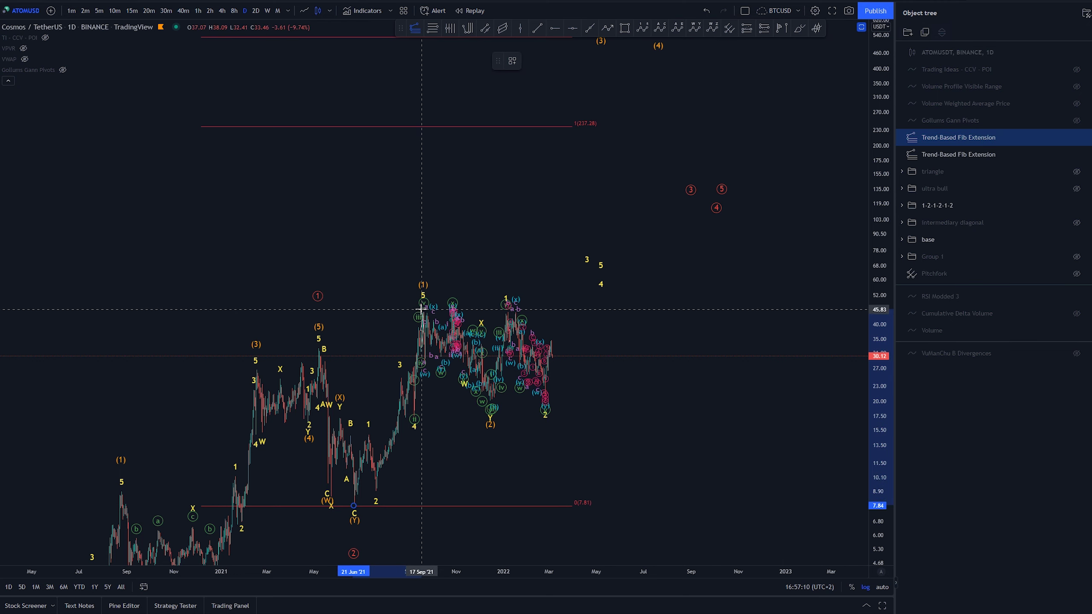
{"action": "left_click", "coordinate": [601, 400]}
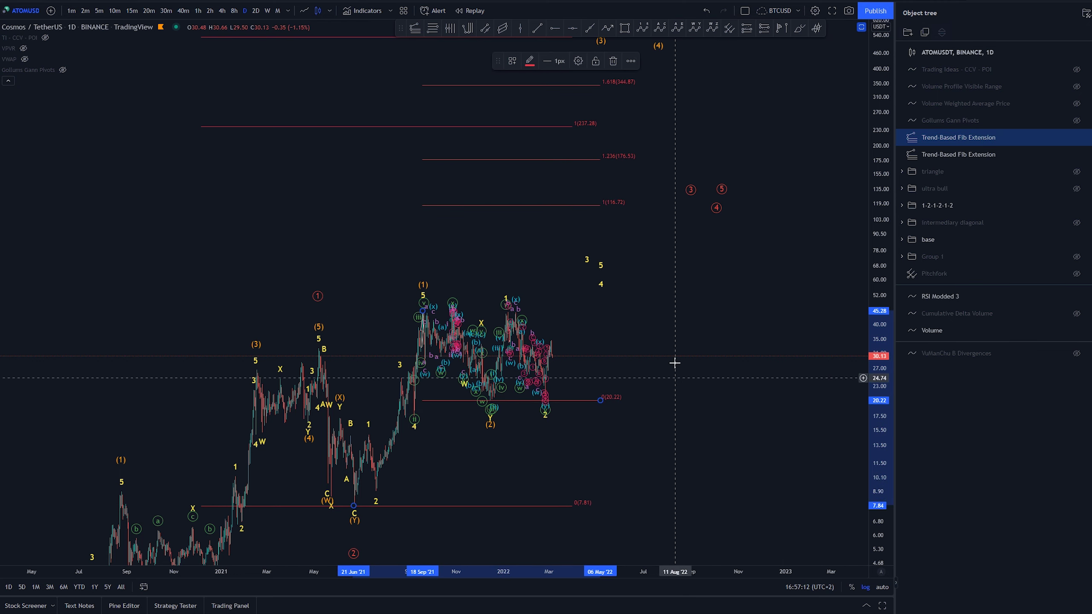
Step: Colour the new Fib extension of orange waves (1) and (2) orange
{"action": "left_click", "coordinate": [536, 62]}
{"action": "left_click", "coordinate": [540, 92]}
{"action": "left_click", "coordinate": [651, 347]}
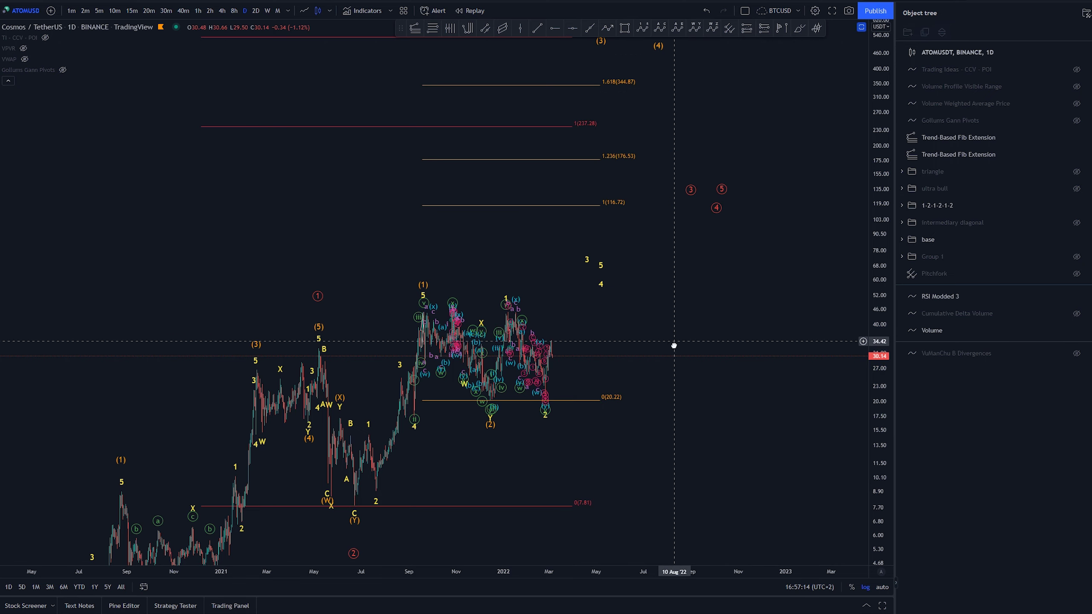
{"action": "left_click_drag", "start_coordinate": [651, 346], "coordinate": [637, 336]}
Step: Move projected orange wave (3) to the orange 1.618 level (344.87) and orange wave (4) to the 1.236 level (176.53)
{"action": "left_click", "coordinate": [409, 284]}
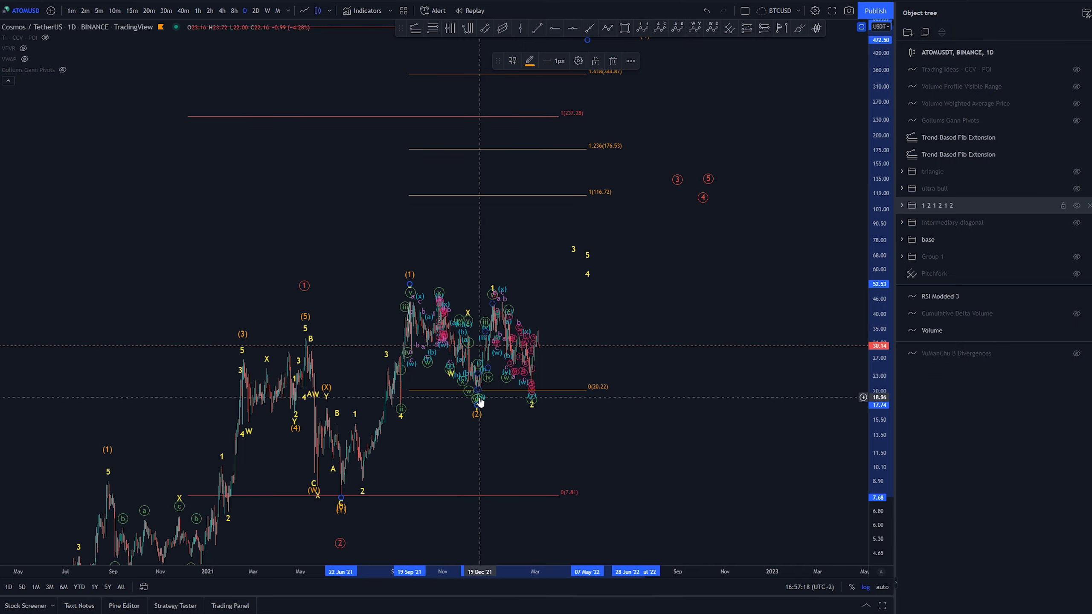
{"action": "left_click_drag", "start_coordinate": [688, 444], "coordinate": [675, 486]}
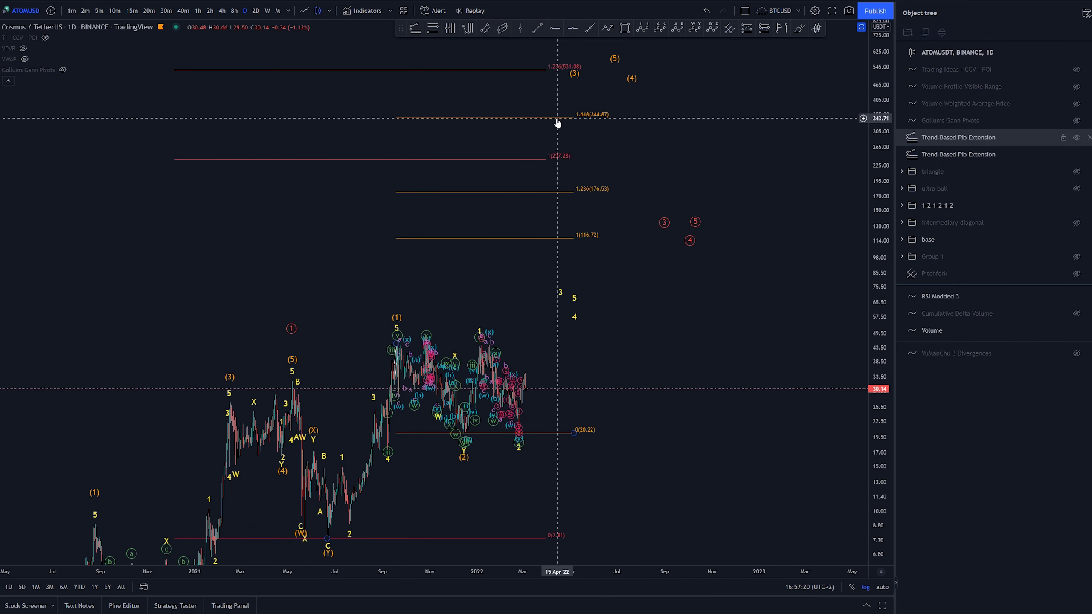
{"action": "left_click_drag", "start_coordinate": [579, 80], "coordinate": [569, 107]}
{"action": "left_click_drag", "start_coordinate": [565, 110], "coordinate": [558, 144]}
{"action": "left_click_drag", "start_coordinate": [695, 171], "coordinate": [692, 169]}
{"action": "left_click_drag", "start_coordinate": [614, 103], "coordinate": [625, 200]}
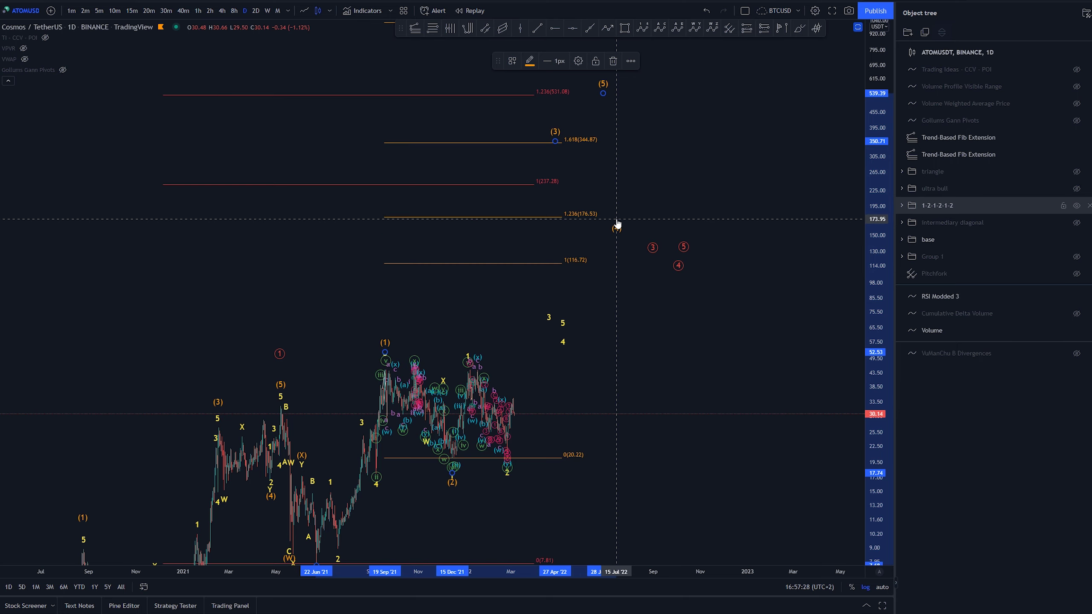
Step: Move orange wave (5) and red wave 3 up to the red extension's 1.618 level (1956.72), and place red waves 4 and 5 after them
{"action": "mouse_move", "coordinate": [603, 93]}
{"action": "left_mouse_down"}
{"action": "mouse_move", "coordinate": [592, 154]}
{"action": "mouse_move", "coordinate": [648, 75]}
{"action": "mouse_move", "coordinate": [629, 137]}
{"action": "mouse_move", "coordinate": [646, 80]}
{"action": "left_mouse_up"}
{"action": "left_click_drag", "start_coordinate": [707, 186], "coordinate": [690, 251]}
{"action": "left_click_drag", "start_coordinate": [618, 352], "coordinate": [617, 64]}
{"action": "left_click", "coordinate": [662, 291]}
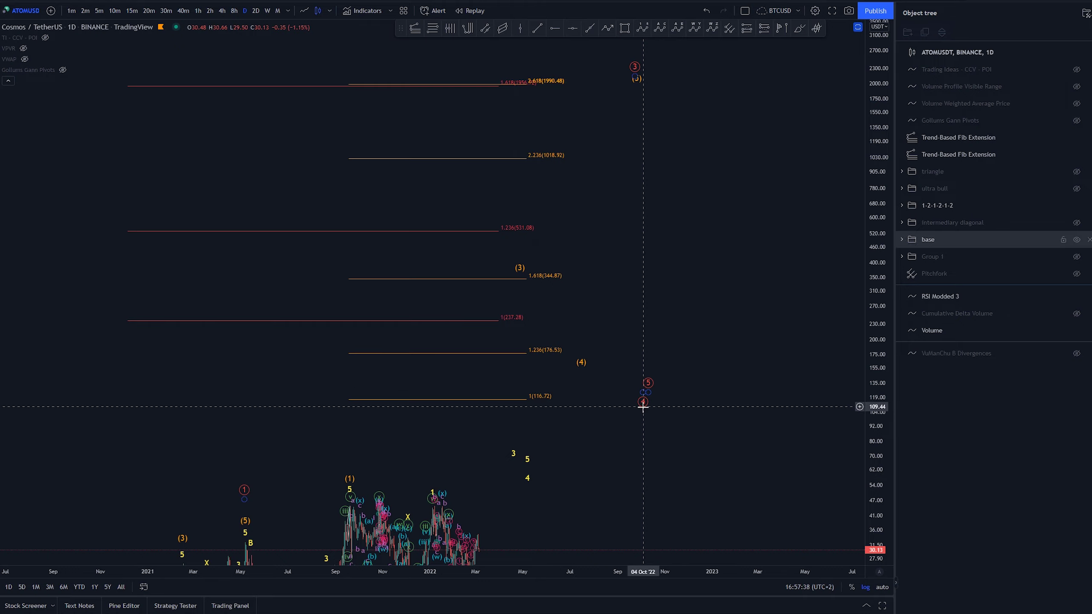
{"action": "left_click_drag", "start_coordinate": [642, 407], "coordinate": [703, 119]}
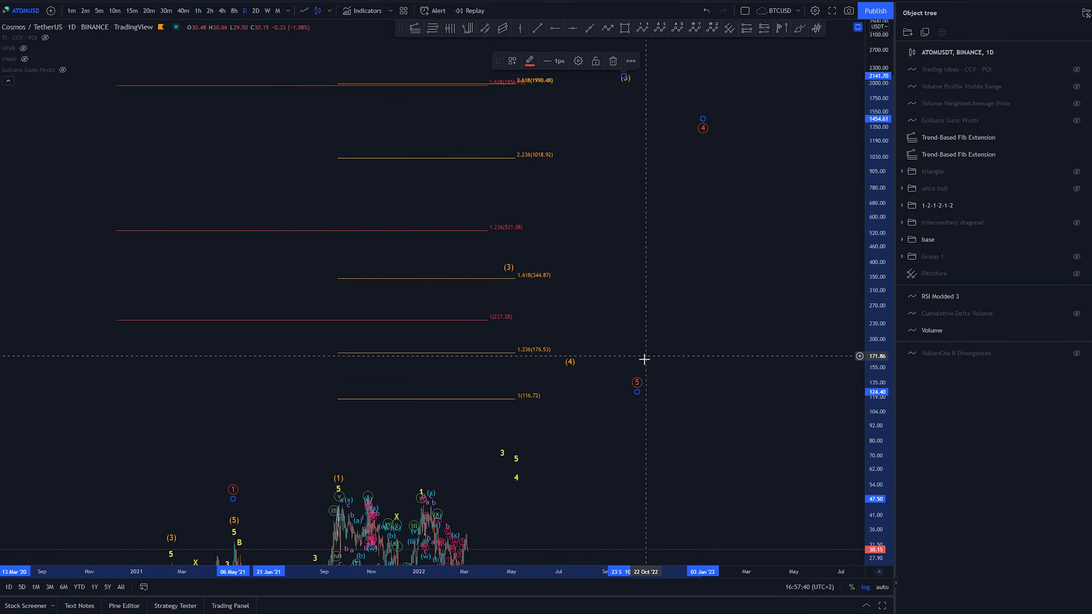
{"action": "left_click_drag", "start_coordinate": [637, 388], "coordinate": [714, 152]}
Step: Compare the red and orange Fib extension levels with the current price and the remaining projected waves
{"action": "left_click_drag", "start_coordinate": [734, 271], "coordinate": [759, 80]}
{"action": "scroll", "coordinate": [721, 241], "scroll_direction": "down", "scroll_amount": 2}
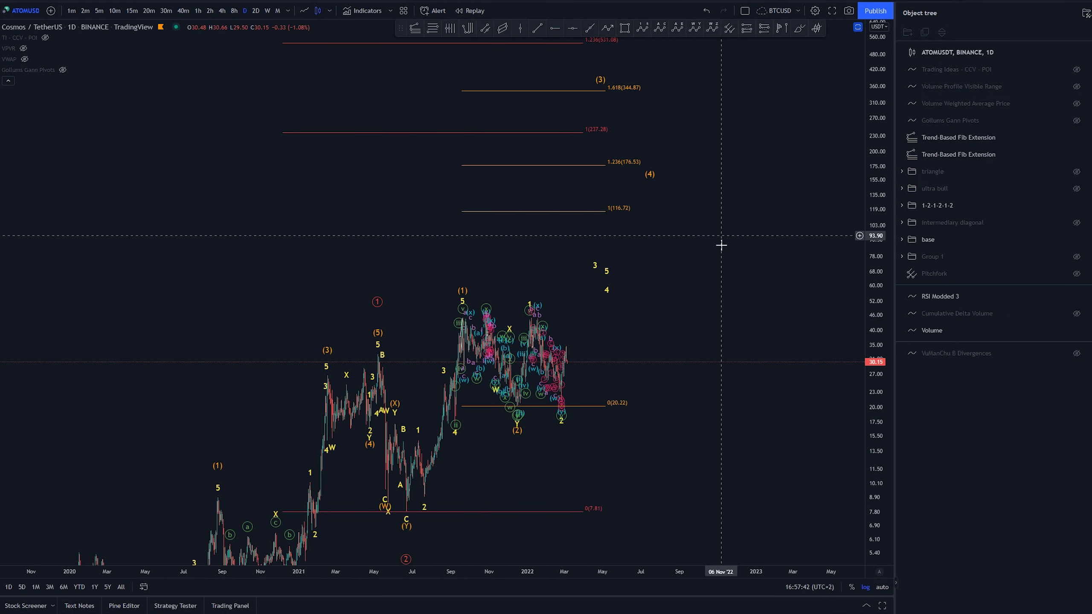
{"action": "left_click_drag", "start_coordinate": [721, 244], "coordinate": [721, 239]}
{"action": "left_click_drag", "start_coordinate": [873, 207], "coordinate": [861, 275]}
{"action": "left_click_drag", "start_coordinate": [747, 254], "coordinate": [762, 238]}
{"action": "scroll", "coordinate": [796, 288], "scroll_direction": "up", "scroll_amount": 5}
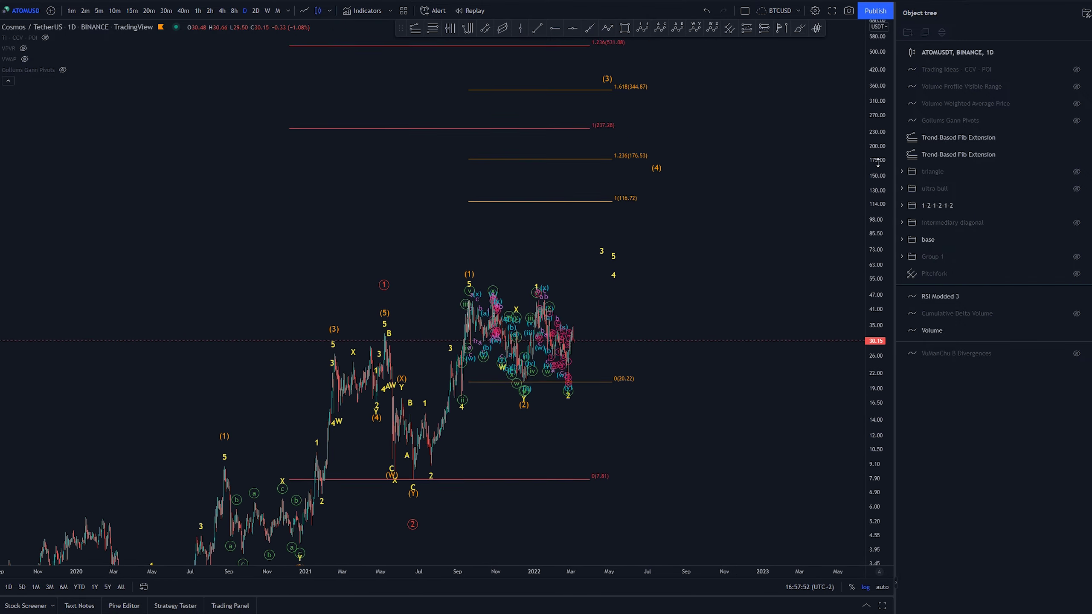
{"action": "left_click_drag", "start_coordinate": [561, 293], "coordinate": [694, 353]}
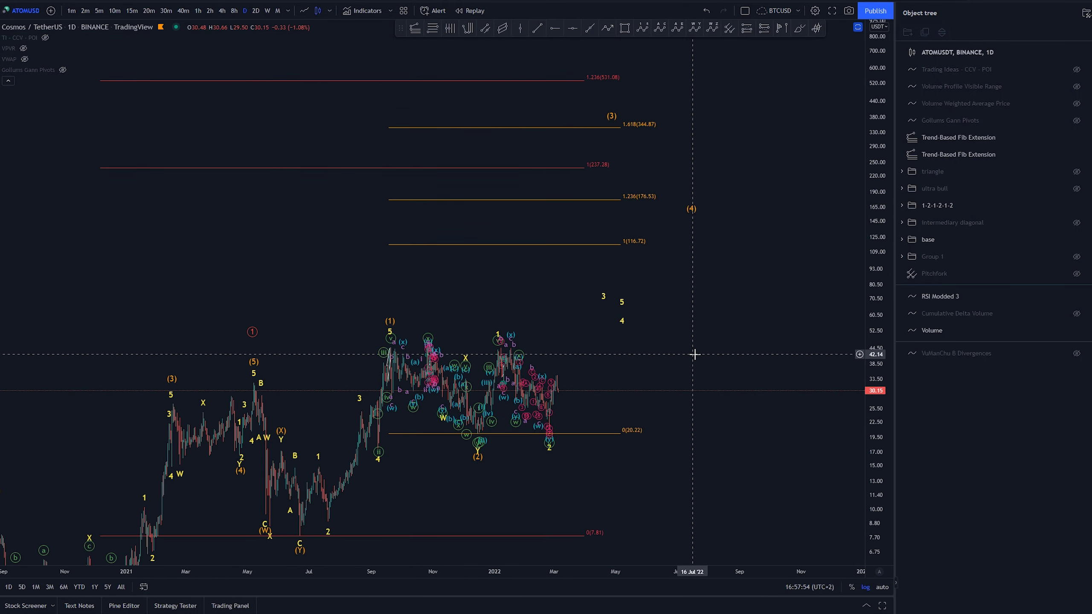
Step: Try the red Fib extension with its levels no longer based on log scale
{"action": "left_click", "coordinate": [376, 168]}
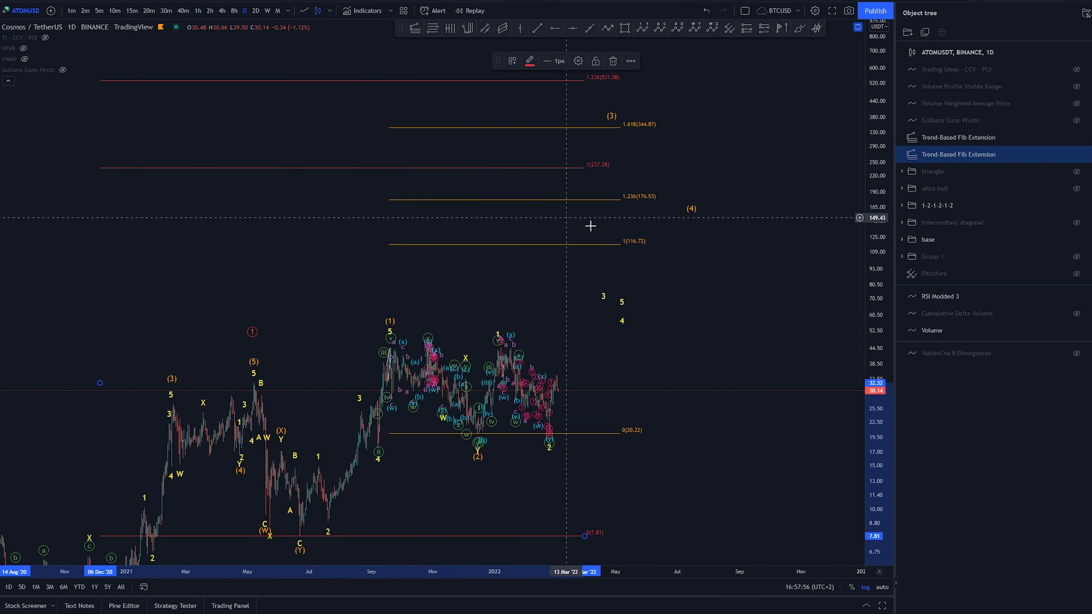
{"action": "left_click", "coordinate": [512, 60]}
{"action": "left_click", "coordinate": [572, 62]}
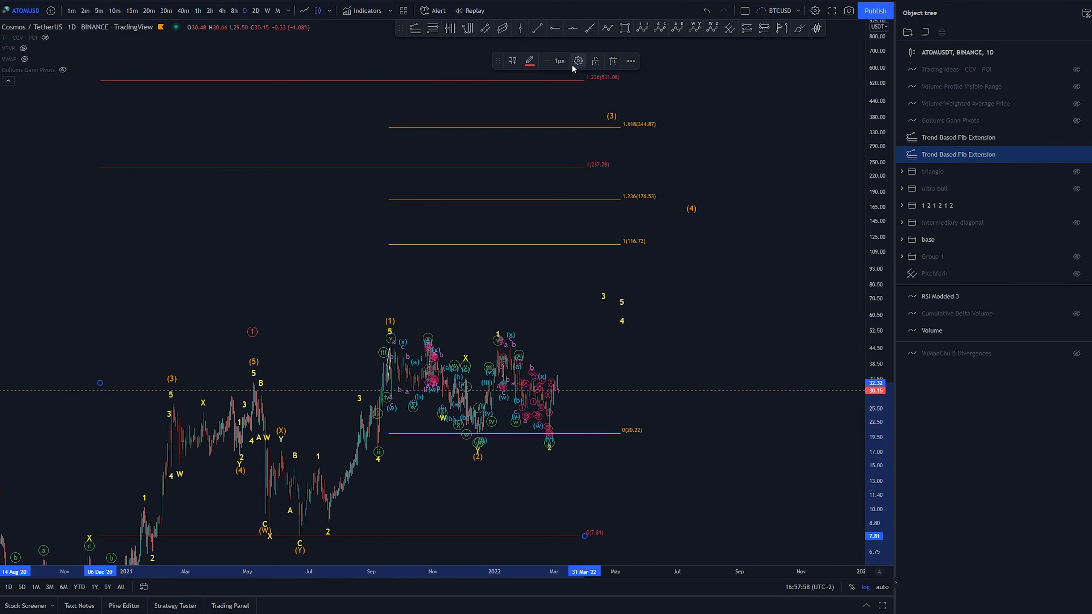
{"action": "left_click", "coordinate": [457, 545]}
{"action": "left_click", "coordinate": [231, 169]}
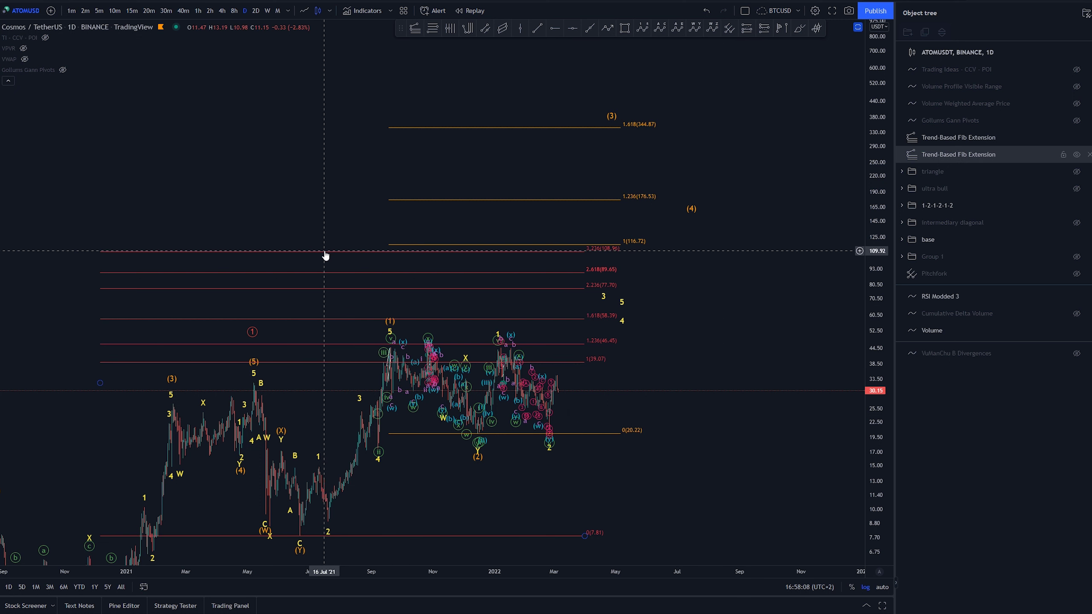
Step: Turn off log-scale-based levels for the orange Fib extension and move projected orange wave (3) to its 1.618 level (80.79)
{"action": "double_click", "coordinate": [494, 248]}
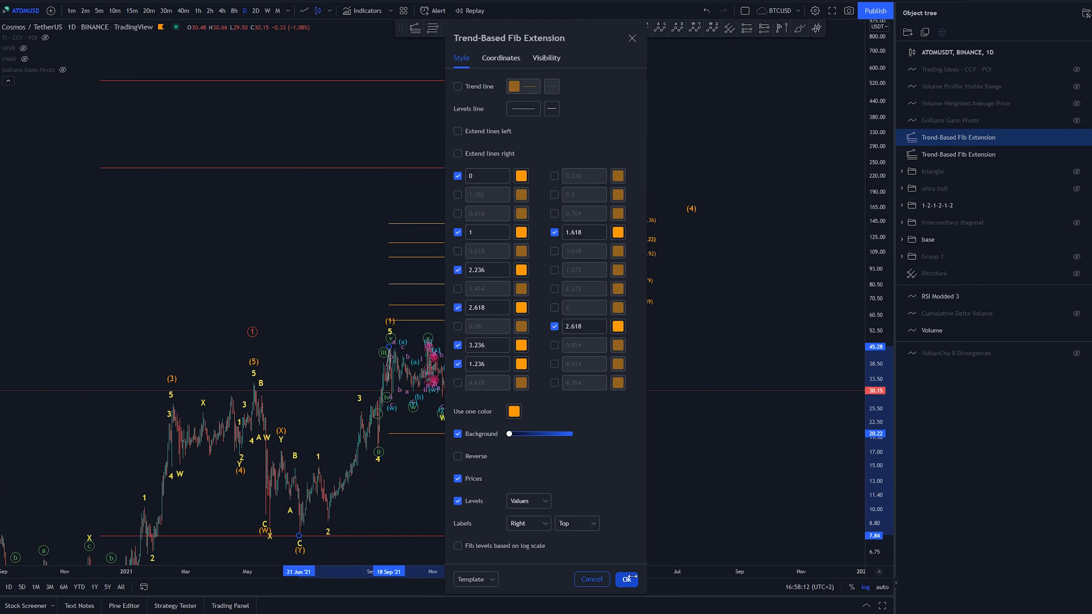
{"action": "left_click", "coordinate": [631, 577]}
{"action": "left_click_drag", "start_coordinate": [731, 340], "coordinate": [719, 293]}
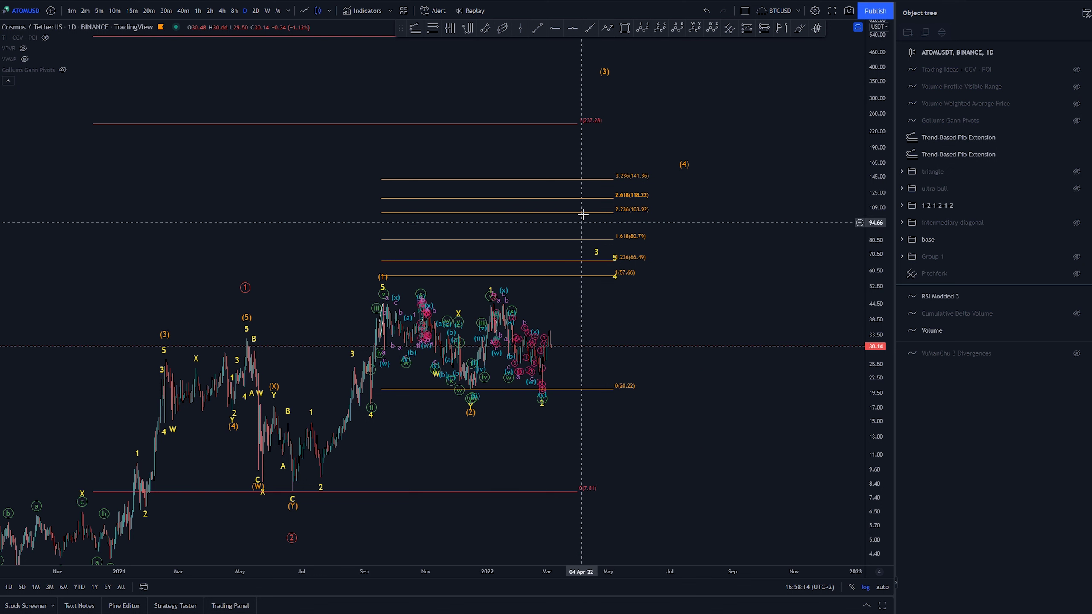
{"action": "left_click_drag", "start_coordinate": [603, 84], "coordinate": [591, 234]}
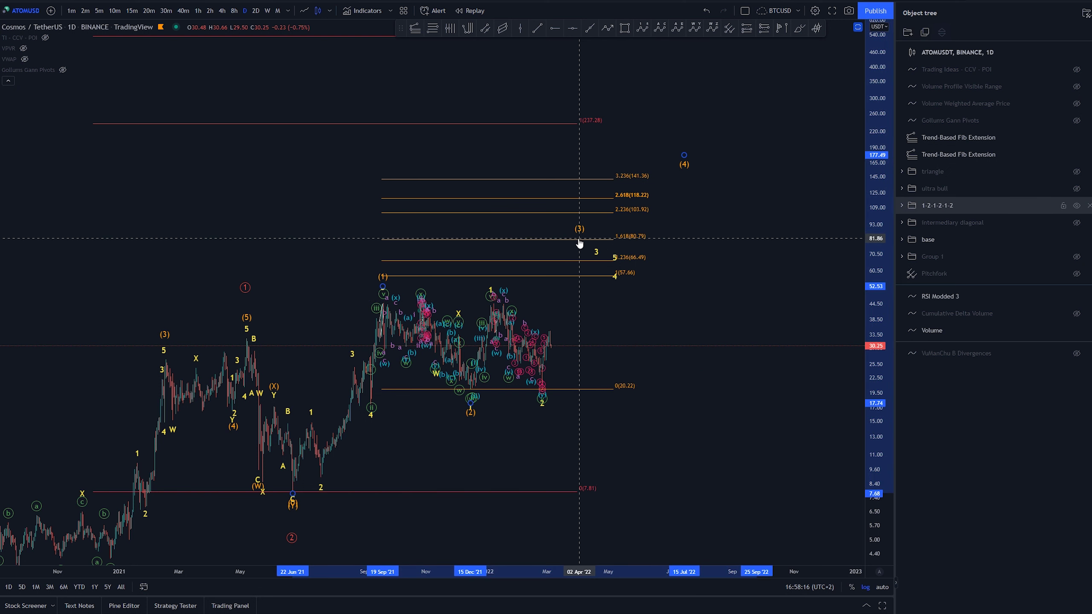
{"action": "left_click", "coordinate": [657, 346]}
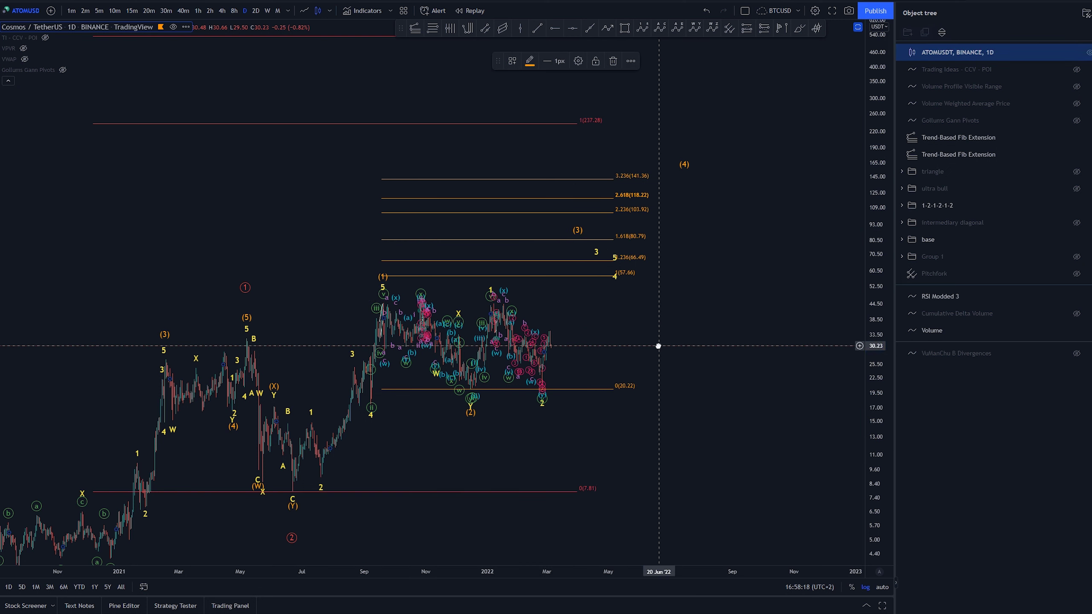
Step: Draw a third Trend-Based Fib Extension from the orange (2) low to the yellow wave 1 high, anchored back at about 20.21
{"action": "left_click", "coordinate": [681, 257]}
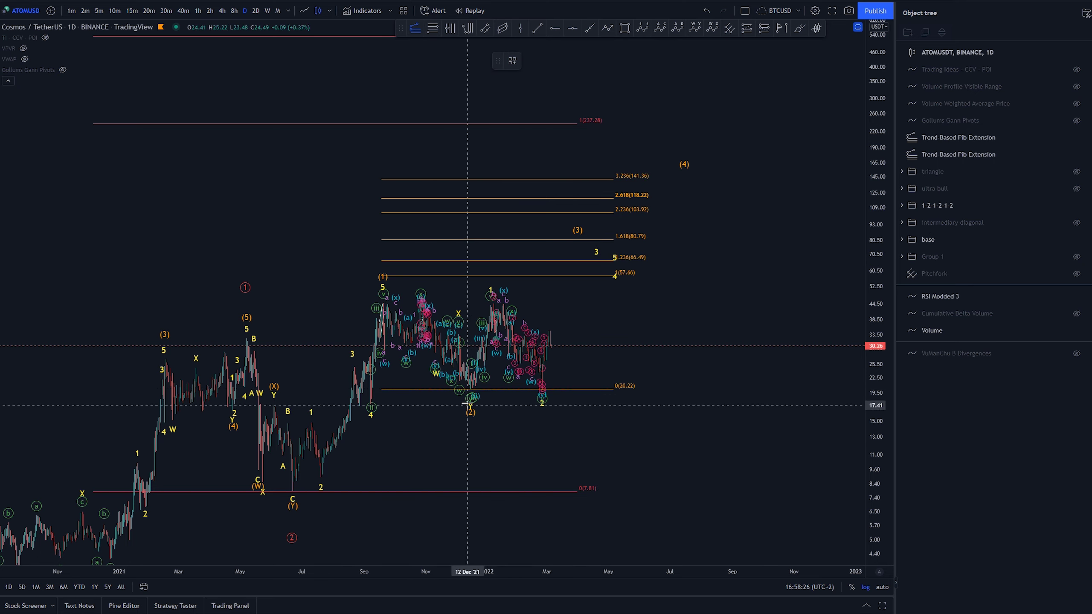
{"action": "left_click", "coordinate": [470, 389]}
{"action": "left_click", "coordinate": [492, 305]}
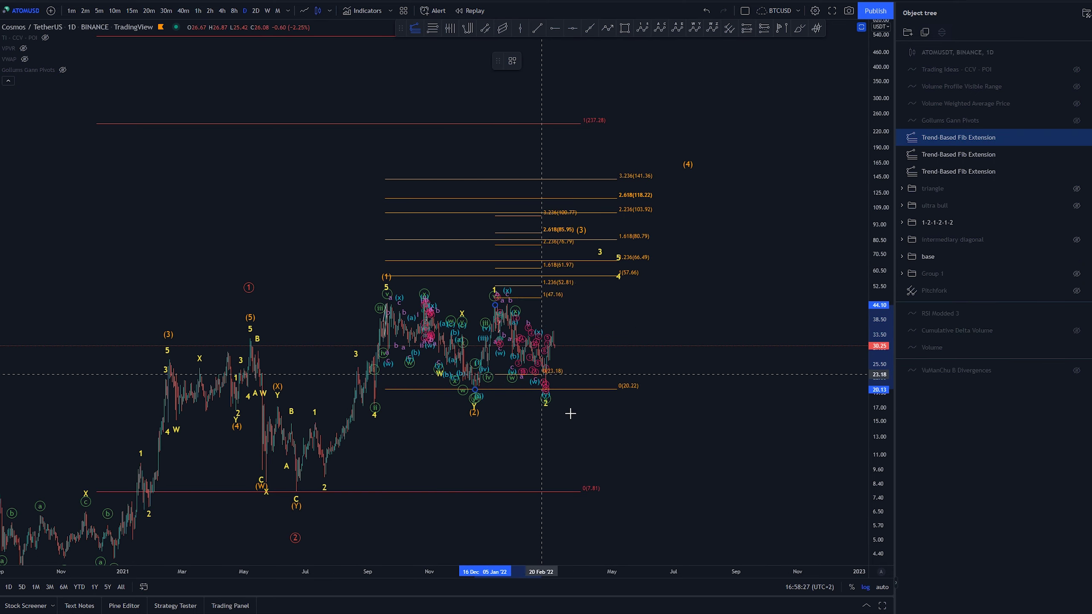
{"action": "left_click", "coordinate": [652, 389]}
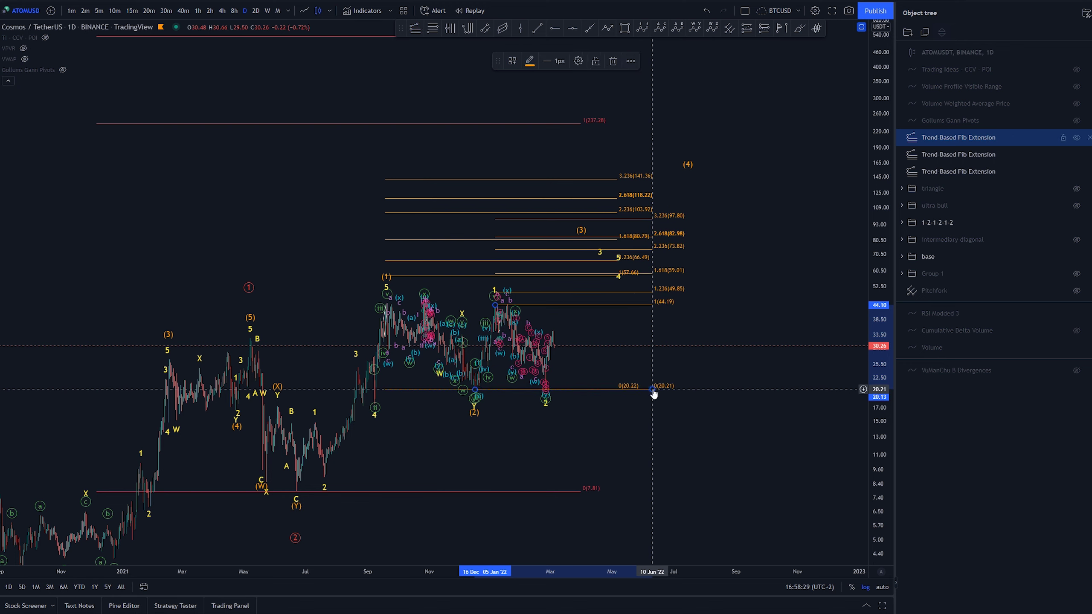
Step: Recolour the new Fib extension green to tell it apart from the orange one
{"action": "left_click", "coordinate": [511, 60]}
{"action": "left_click", "coordinate": [515, 63]}
{"action": "left_click", "coordinate": [530, 61]}
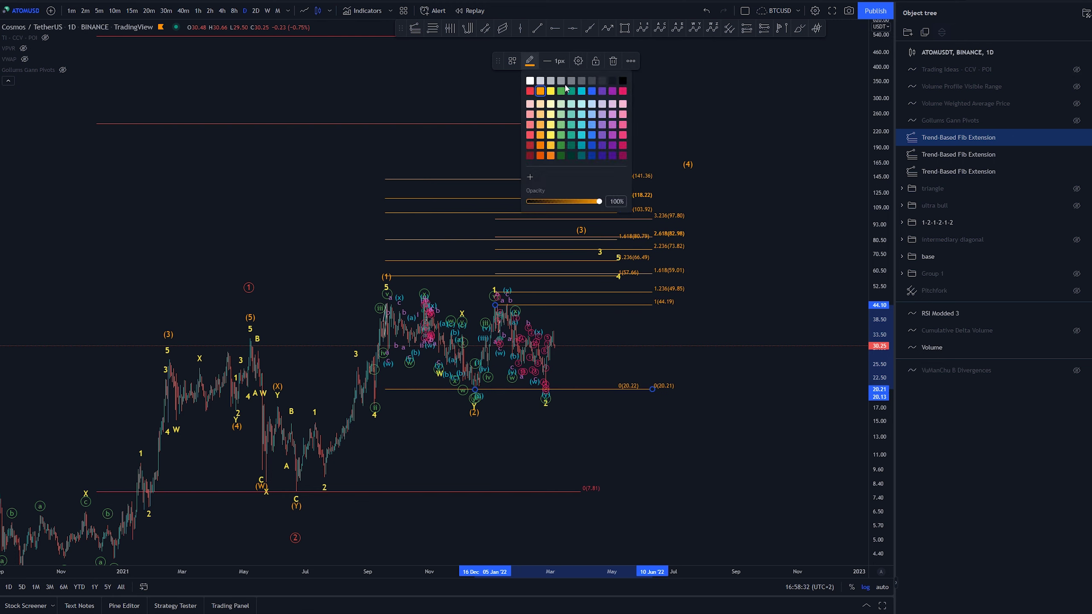
{"action": "left_click", "coordinate": [560, 92]}
{"action": "left_click", "coordinate": [507, 220]}
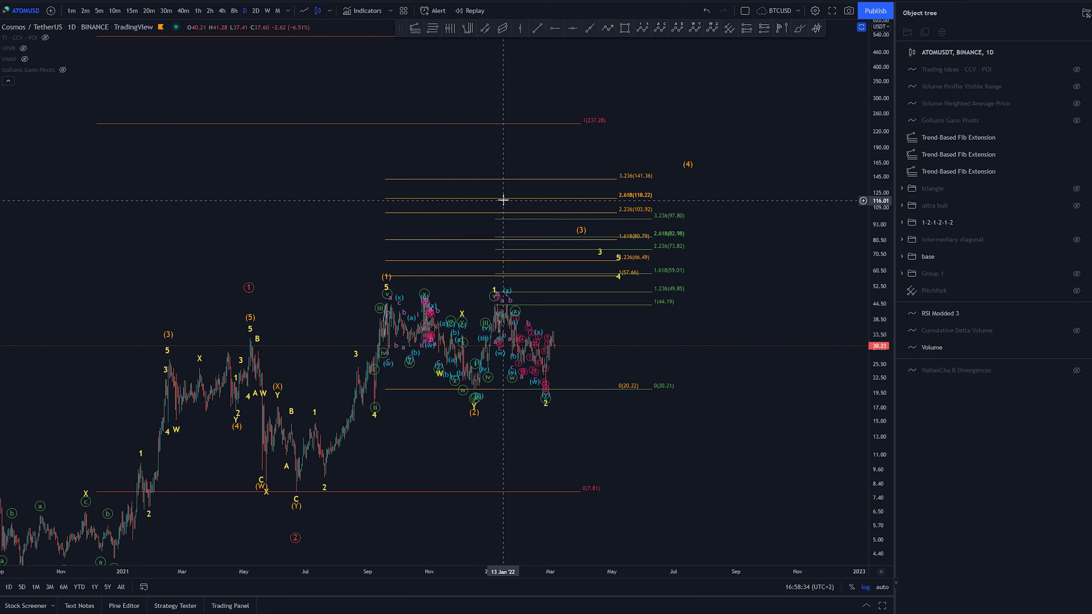
Step: Compare the green Fib extension's levels with and without the log-scale basis, discarding the changes
{"action": "left_click", "coordinate": [614, 309]}
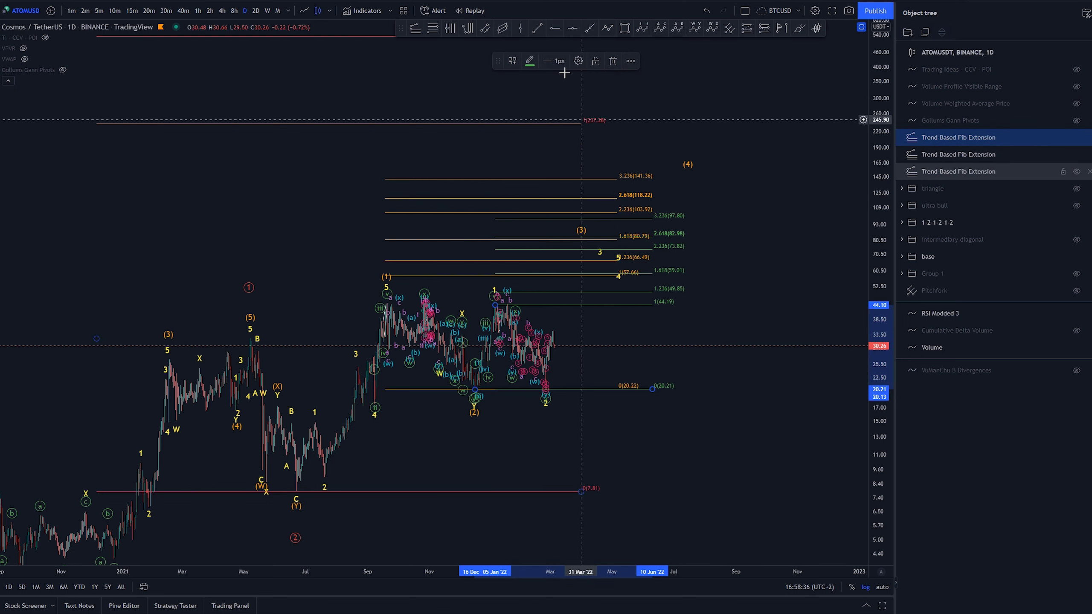
{"action": "left_click", "coordinate": [581, 60]}
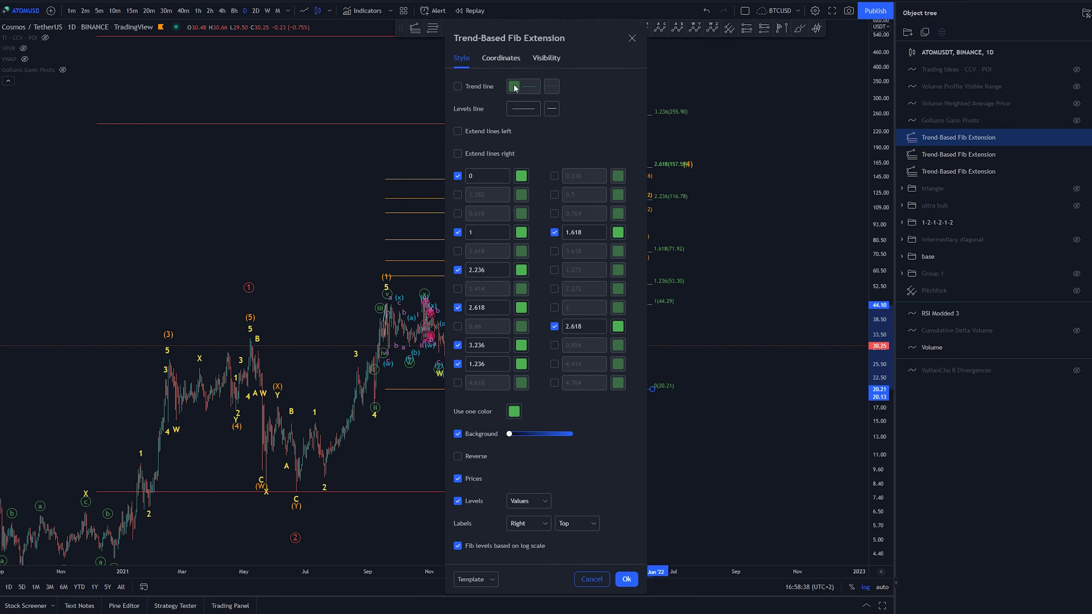
{"action": "left_click_drag", "start_coordinate": [550, 35], "coordinate": [203, 23]}
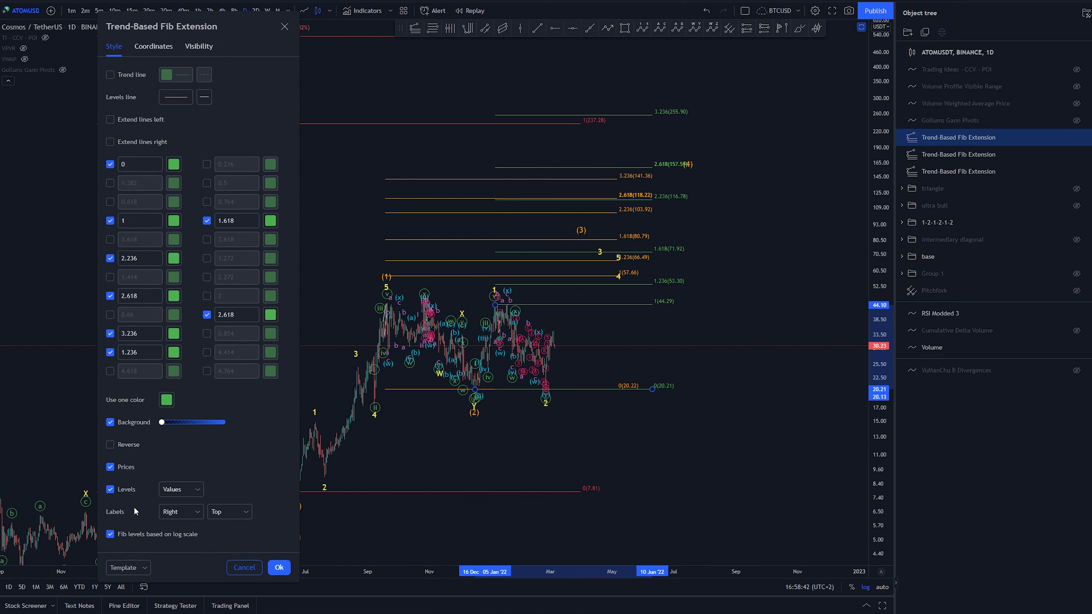
{"action": "left_click", "coordinate": [110, 534]}
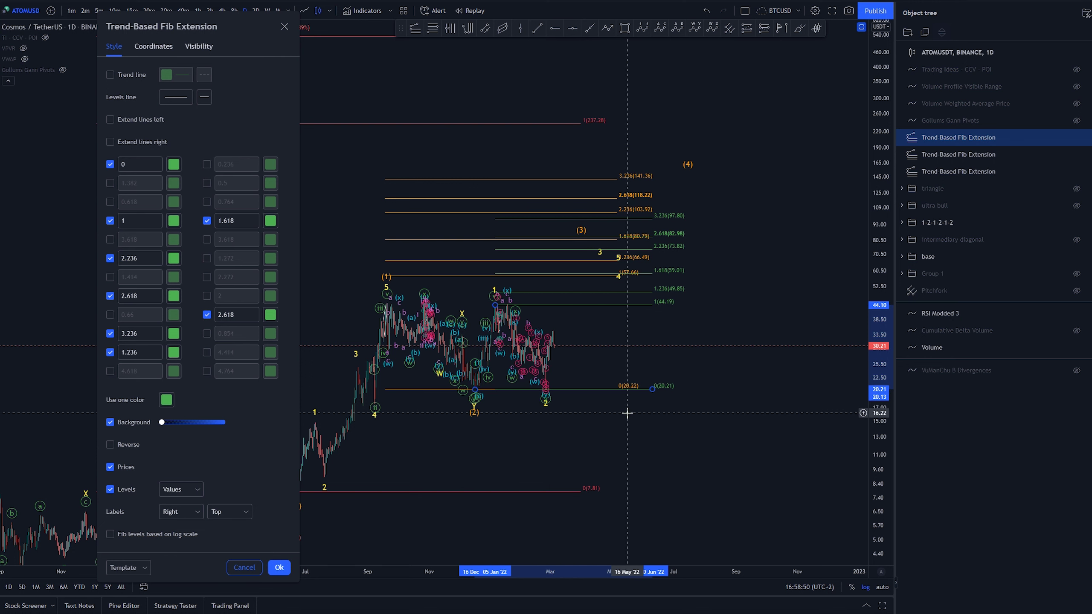
{"action": "left_click", "coordinate": [244, 568]}
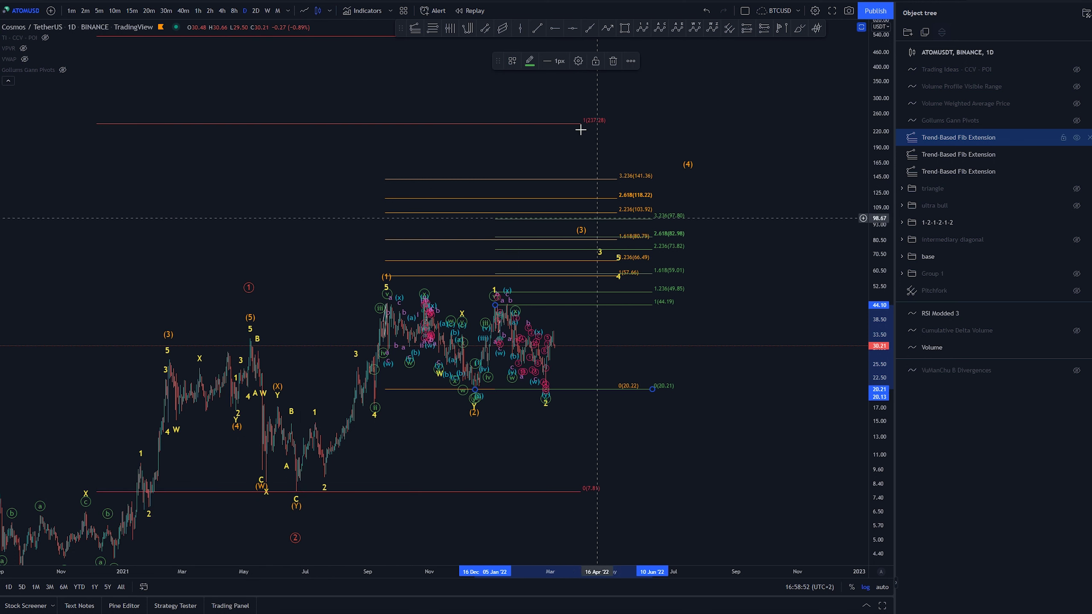
Step: Recolour the Fib extension drawn from yellow wave 1 to yellow
{"action": "left_click", "coordinate": [530, 62]}
{"action": "left_click", "coordinate": [550, 91]}
{"action": "left_click", "coordinate": [705, 395]}
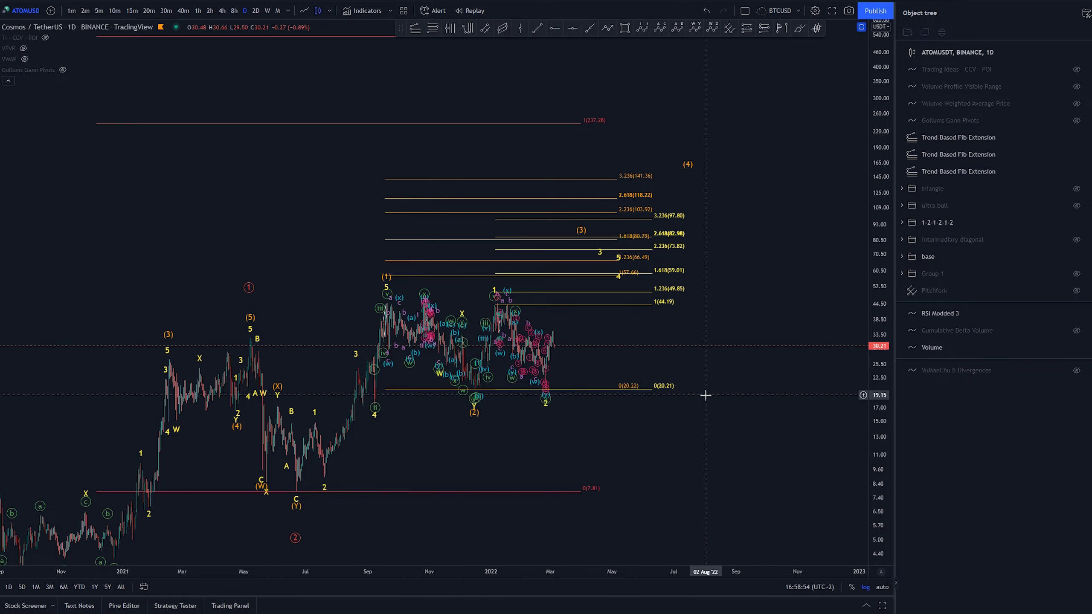
Step: Switch the chart to the 2-hour timeframe and reset the chart view
{"action": "scroll", "coordinate": [746, 414], "scroll_direction": "up", "scroll_amount": 10}
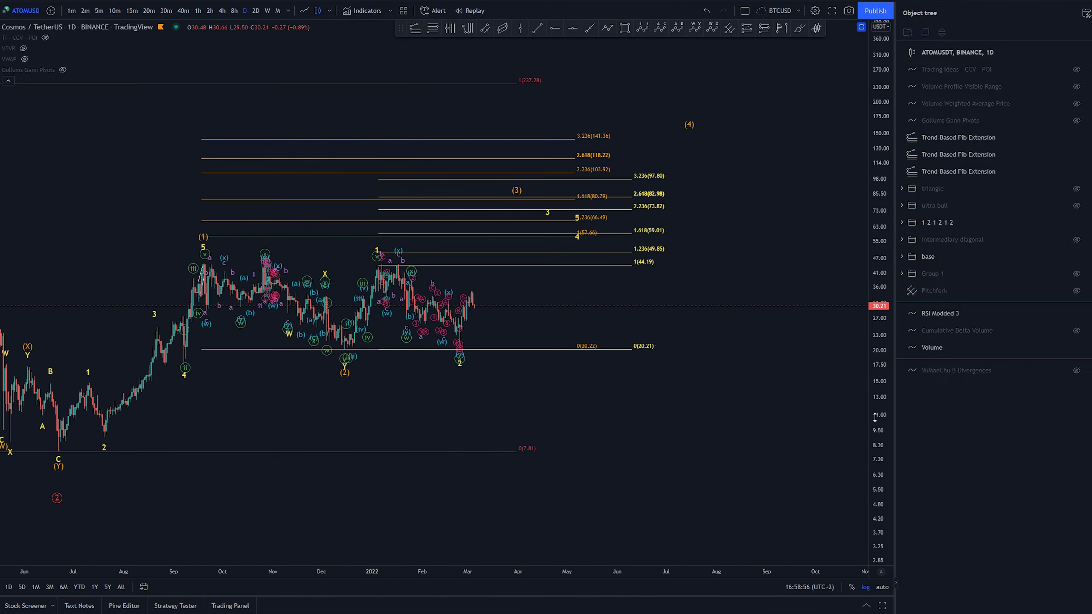
{"action": "left_click_drag", "start_coordinate": [313, 310], "coordinate": [638, 307]}
{"action": "scroll", "coordinate": [386, 277], "scroll_direction": "up", "scroll_amount": 4}
{"action": "left_click_drag", "start_coordinate": [387, 277], "coordinate": [463, 254]}
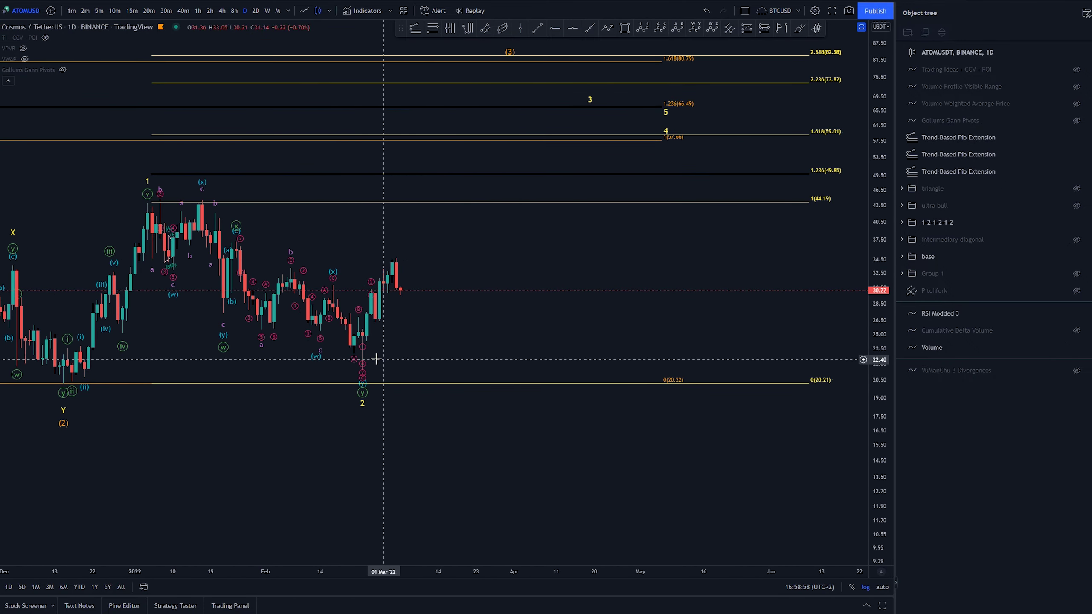
{"action": "left_click", "coordinate": [210, 11]}
{"action": "key", "text": "alt+a"}
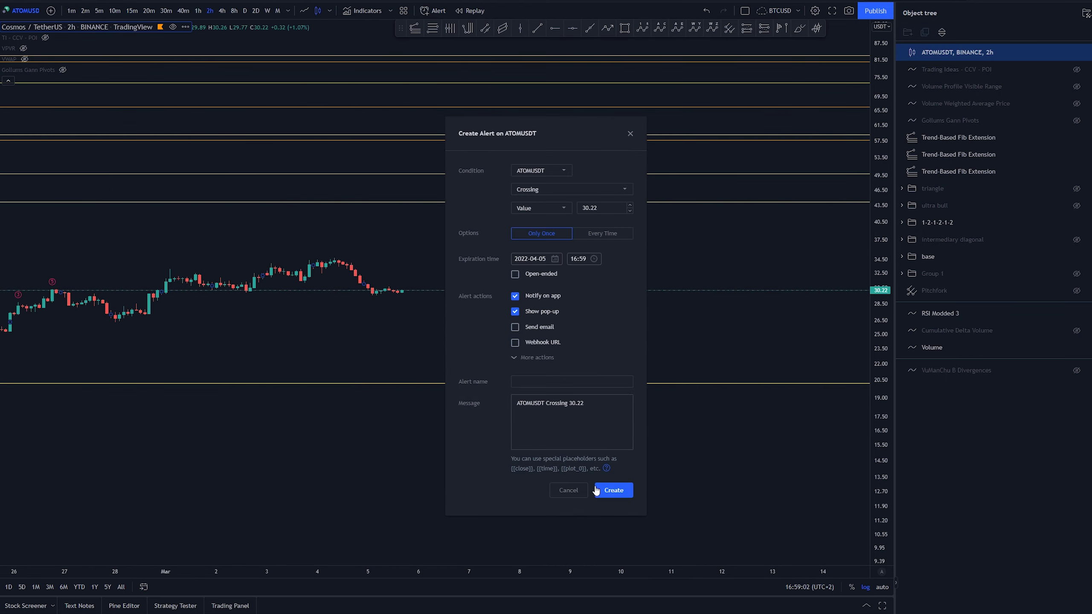
{"action": "left_click", "coordinate": [568, 490]}
{"action": "right_click", "coordinate": [360, 345]}
{"action": "left_click", "coordinate": [387, 356]}
Step: Bring back the RSI pane below the price chart, and switch to the 1-hour timeframe with the chart view reset
{"action": "scroll", "coordinate": [616, 397], "scroll_direction": "down", "scroll_amount": 8}
{"action": "left_click_drag", "start_coordinate": [565, 406], "coordinate": [301, 437]}
{"action": "scroll", "coordinate": [609, 439], "scroll_direction": "up", "scroll_amount": 4}
{"action": "left_click_drag", "start_coordinate": [502, 388], "coordinate": [518, 379]}
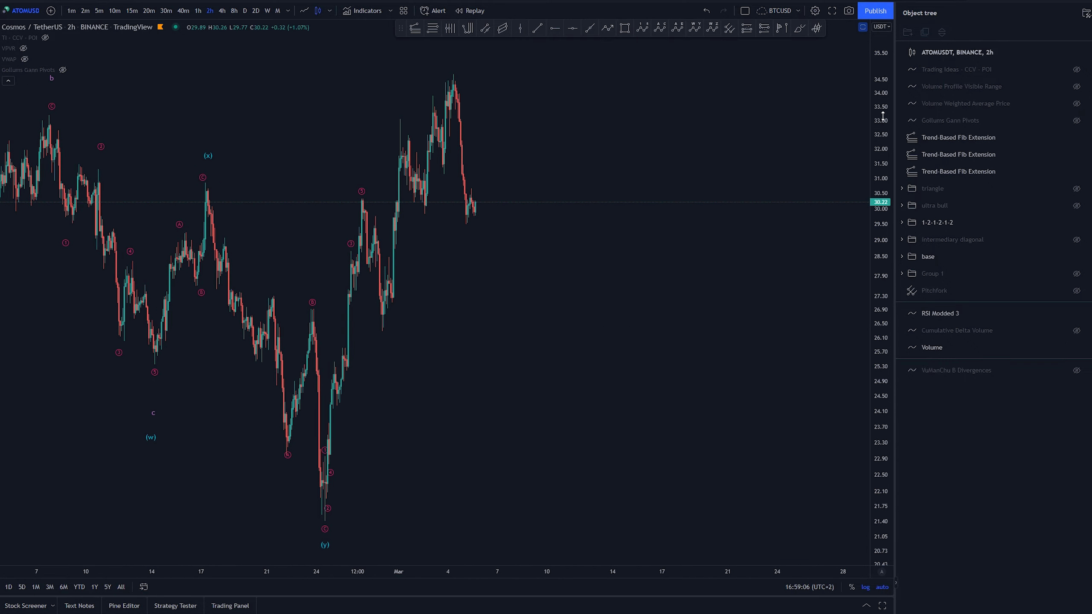
{"action": "scroll", "coordinate": [626, 356], "scroll_direction": "down", "scroll_amount": 3}
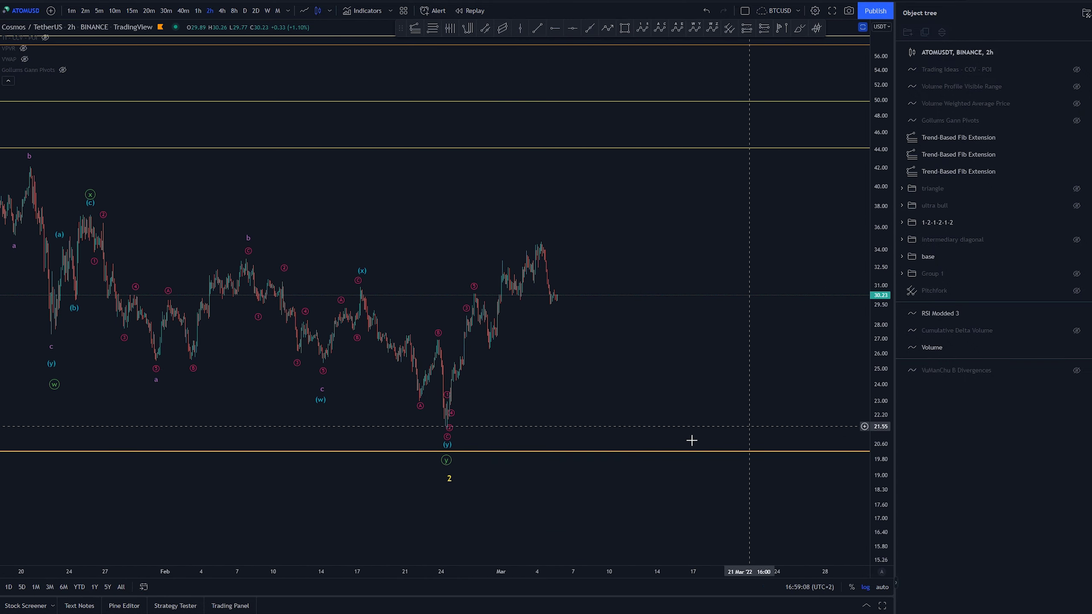
{"action": "scroll", "coordinate": [383, 430], "scroll_direction": "up", "scroll_amount": 3}
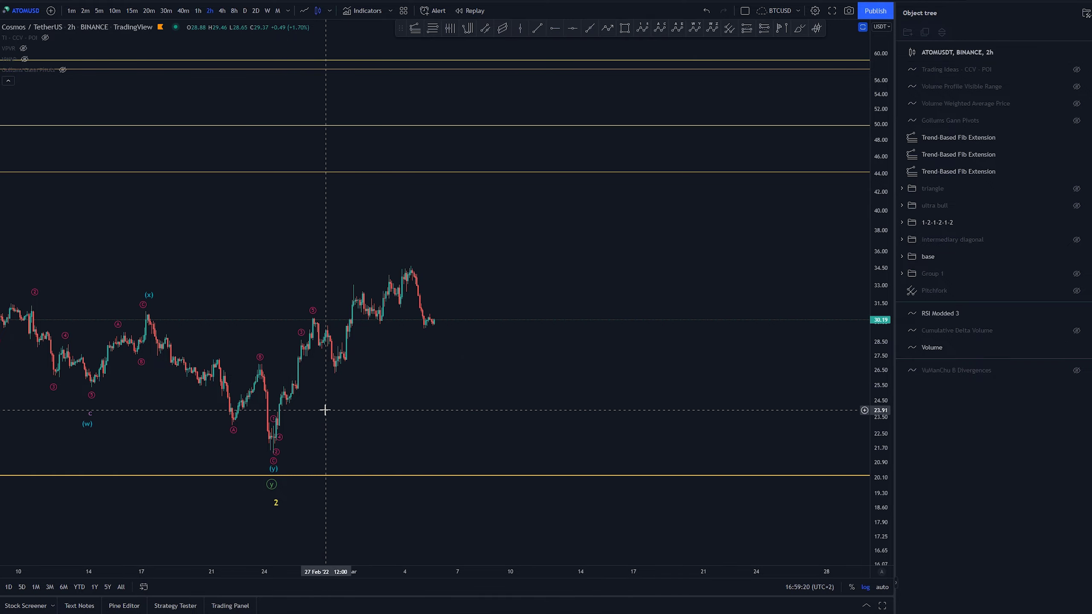
{"action": "double_click", "coordinate": [472, 423]}
{"action": "left_click_drag", "start_coordinate": [465, 284], "coordinate": [527, 282]}
{"action": "scroll", "coordinate": [665, 302], "scroll_direction": "down", "scroll_amount": 2}
{"action": "left_click", "coordinate": [197, 10]}
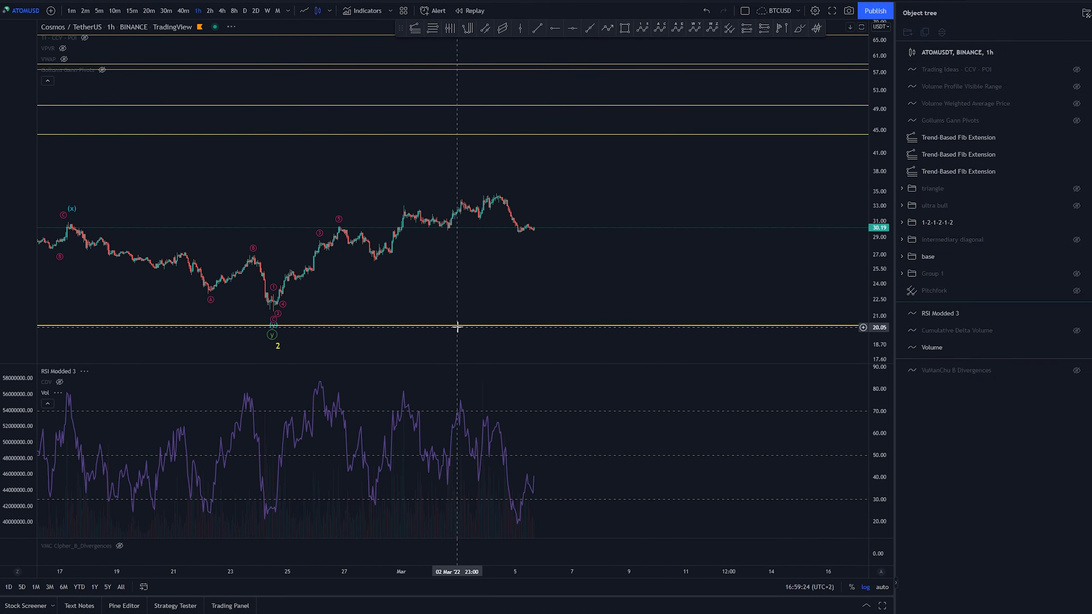
{"action": "right_click", "coordinate": [463, 287]}
{"action": "left_click", "coordinate": [480, 293]}
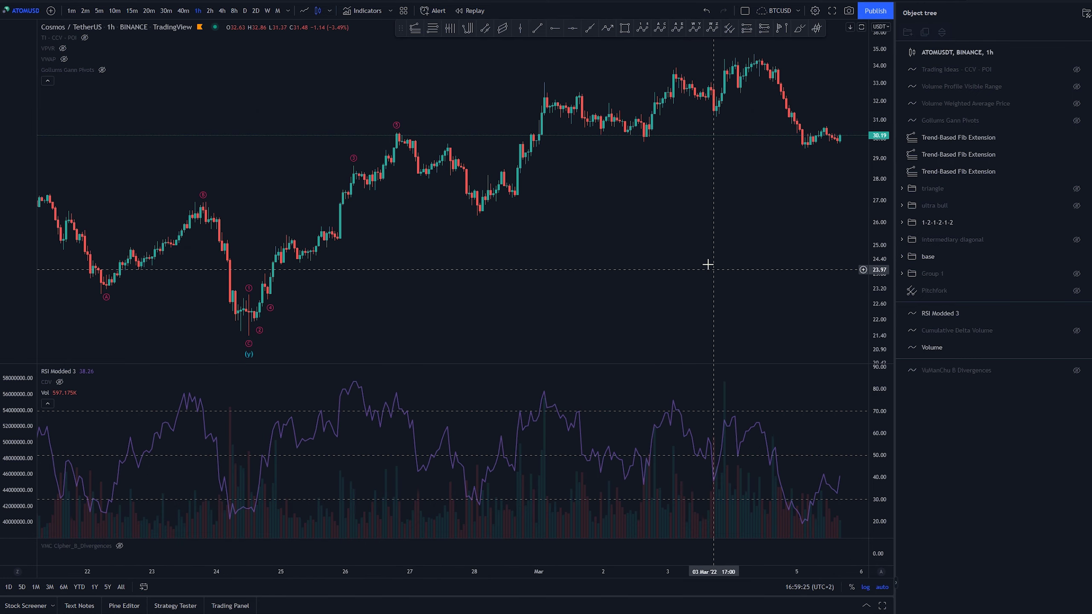
Step: Examine the rise from the yellow wave 2 low and the following pullback on the 1-hour chart with RSI
{"action": "left_click", "coordinate": [356, 385]}
{"action": "scroll", "coordinate": [692, 286], "scroll_direction": "down", "scroll_amount": 3}
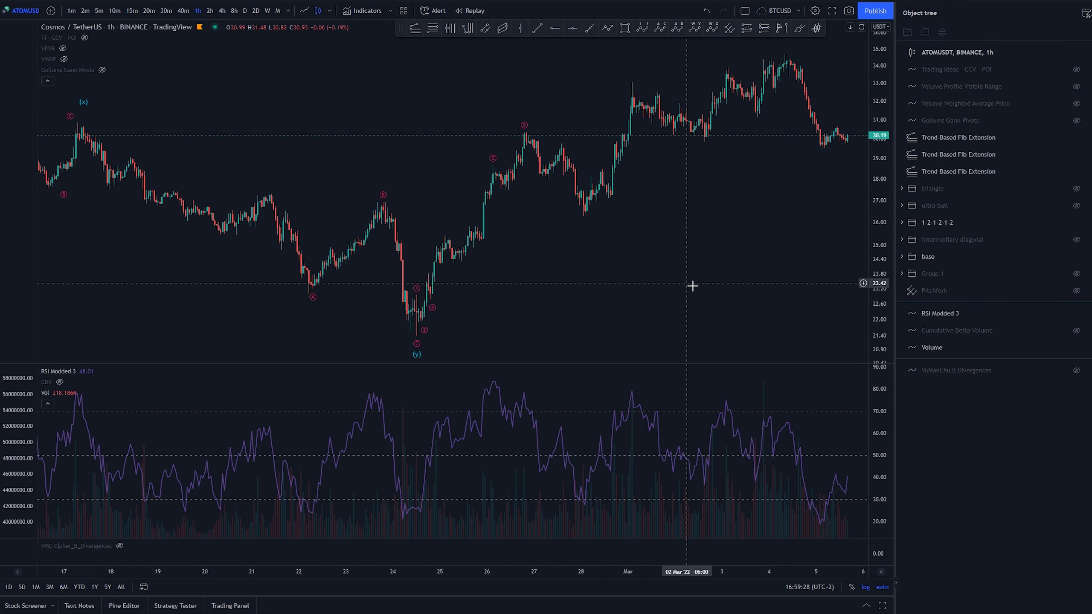
{"action": "left_click_drag", "start_coordinate": [693, 286], "coordinate": [489, 248]}
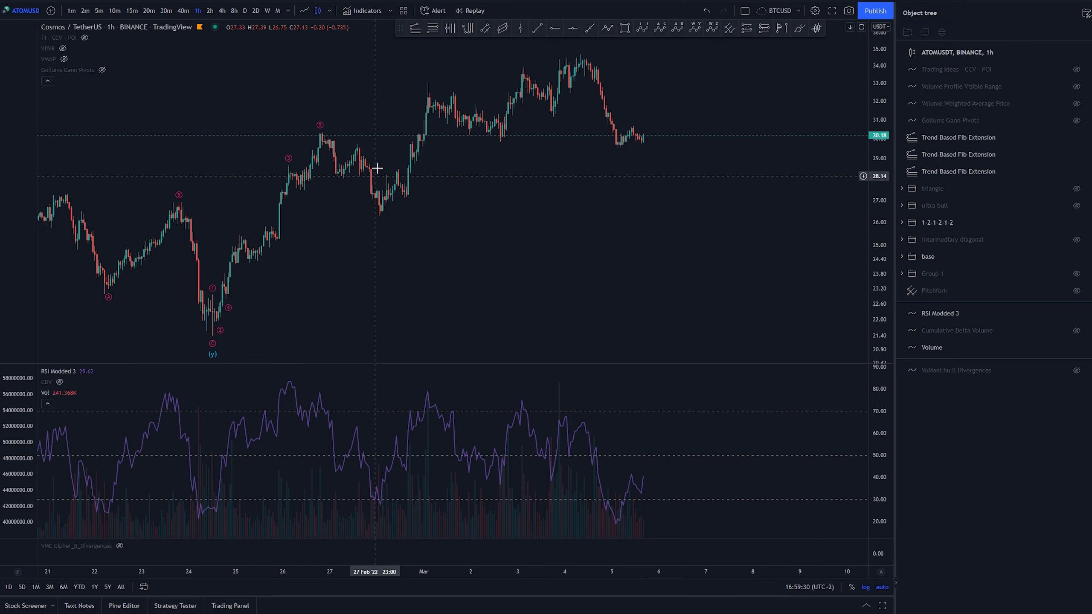
{"action": "scroll", "coordinate": [721, 259], "scroll_direction": "down", "scroll_amount": 2}
{"action": "left_click_drag", "start_coordinate": [721, 258], "coordinate": [597, 161]}
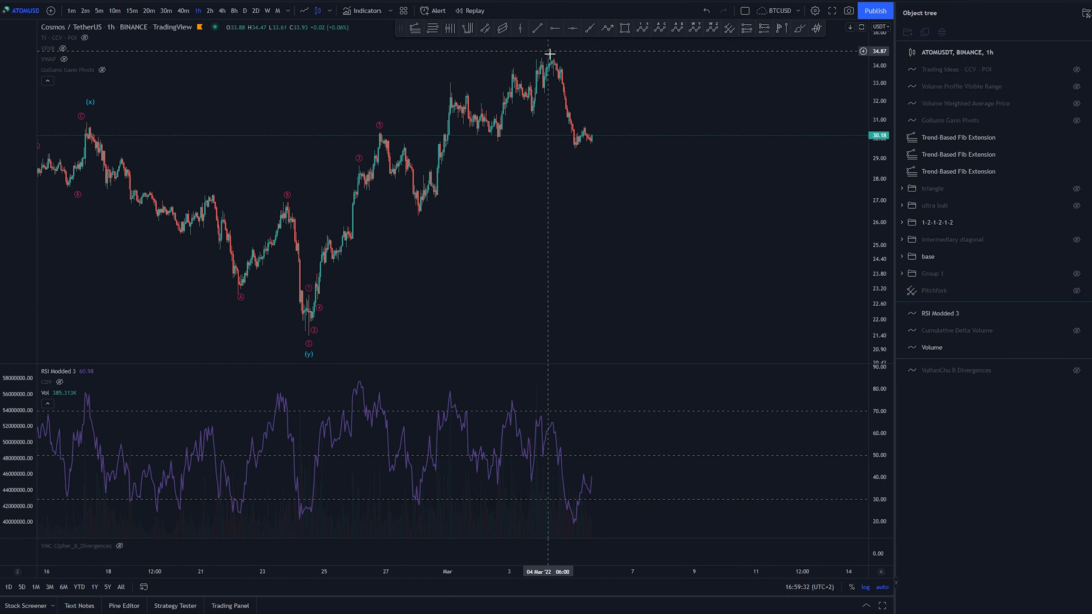
{"action": "left_click_drag", "start_coordinate": [866, 234], "coordinate": [795, 249]}
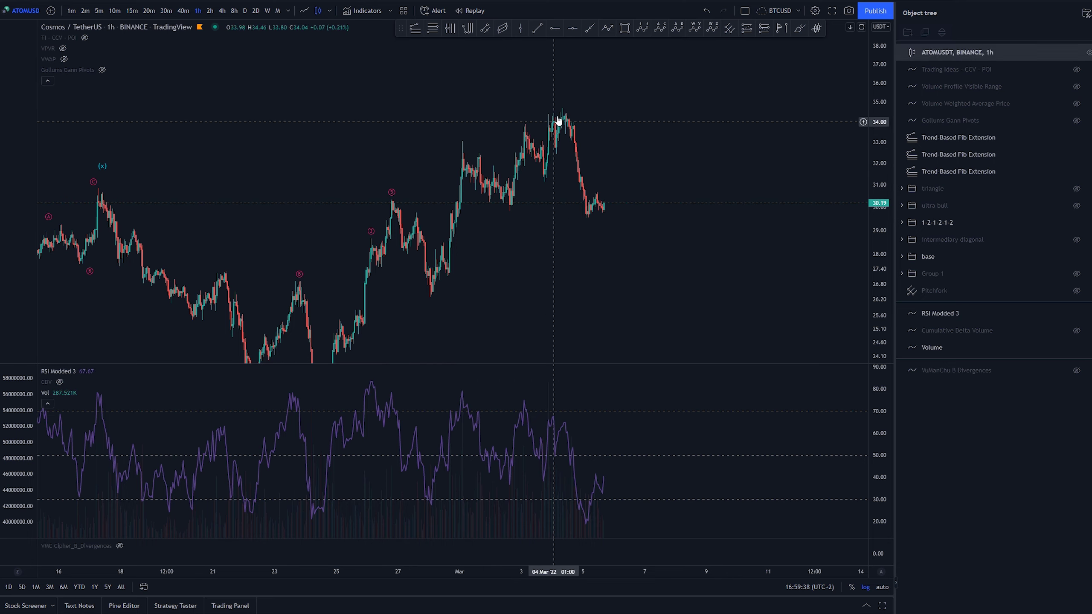
{"action": "scroll", "coordinate": [577, 289], "scroll_direction": "down", "scroll_amount": 4}
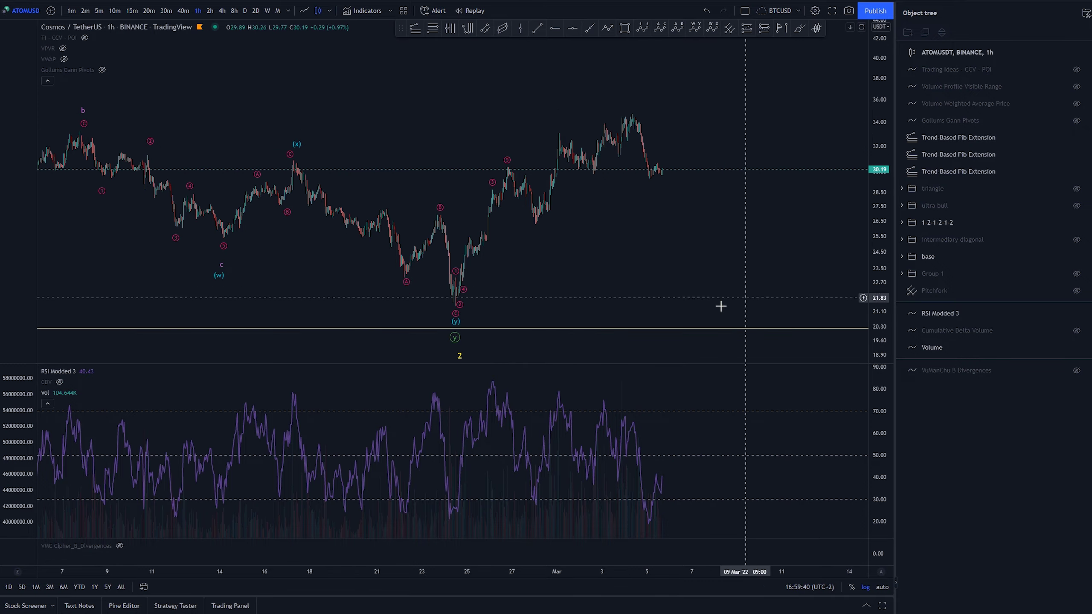
{"action": "left_click_drag", "start_coordinate": [620, 363], "coordinate": [626, 331]}
{"action": "scroll", "coordinate": [595, 271], "scroll_direction": "down", "scroll_amount": 5}
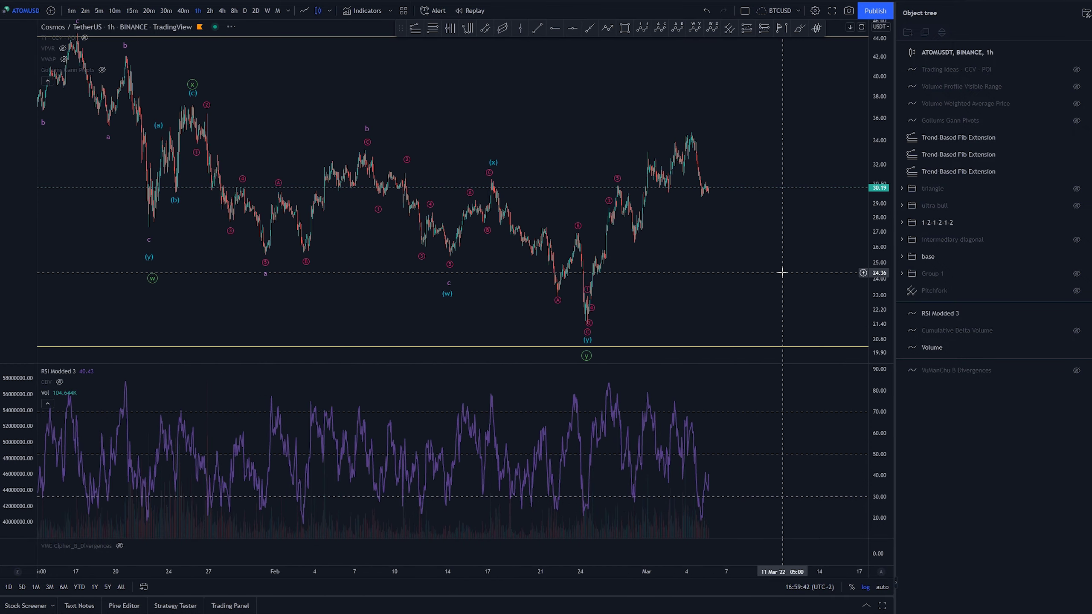
{"action": "left_click_drag", "start_coordinate": [777, 273], "coordinate": [712, 292]}
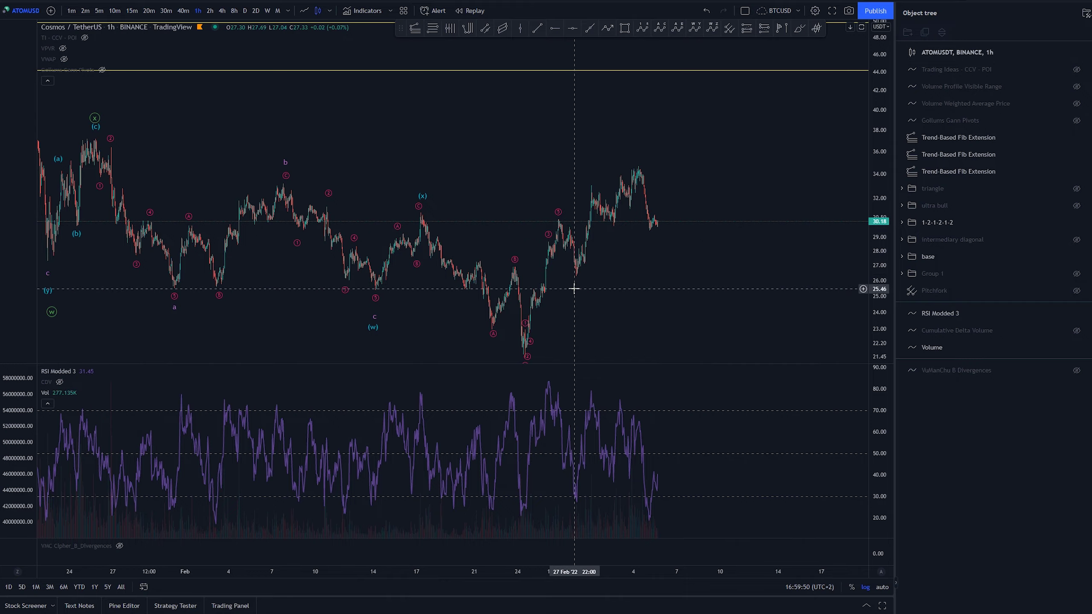
{"action": "left_click_drag", "start_coordinate": [744, 285], "coordinate": [699, 330]}
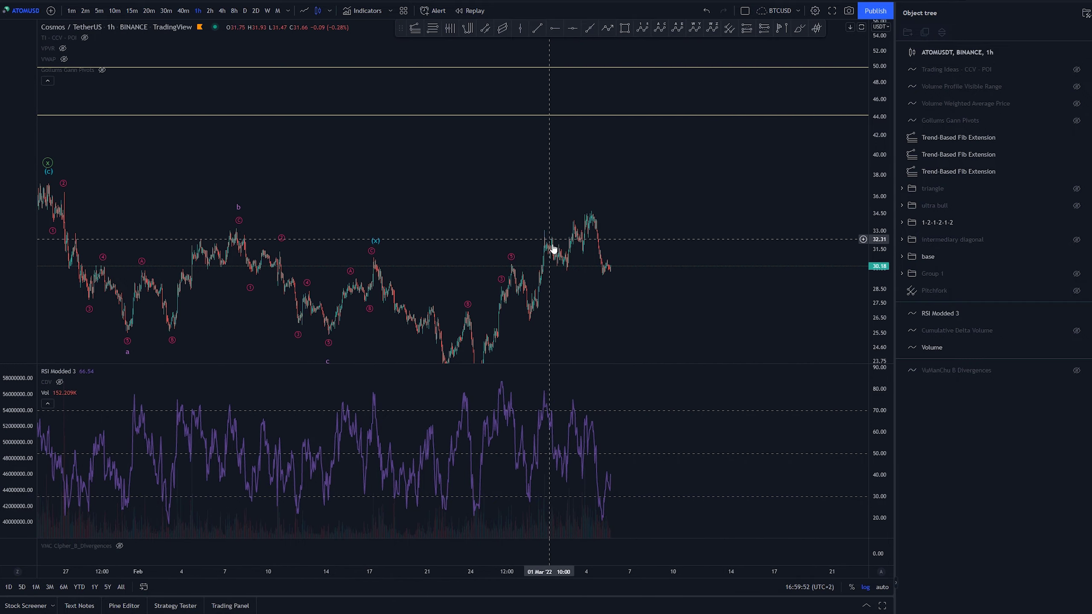
{"action": "scroll", "coordinate": [704, 340], "scroll_direction": "down", "scroll_amount": 3}
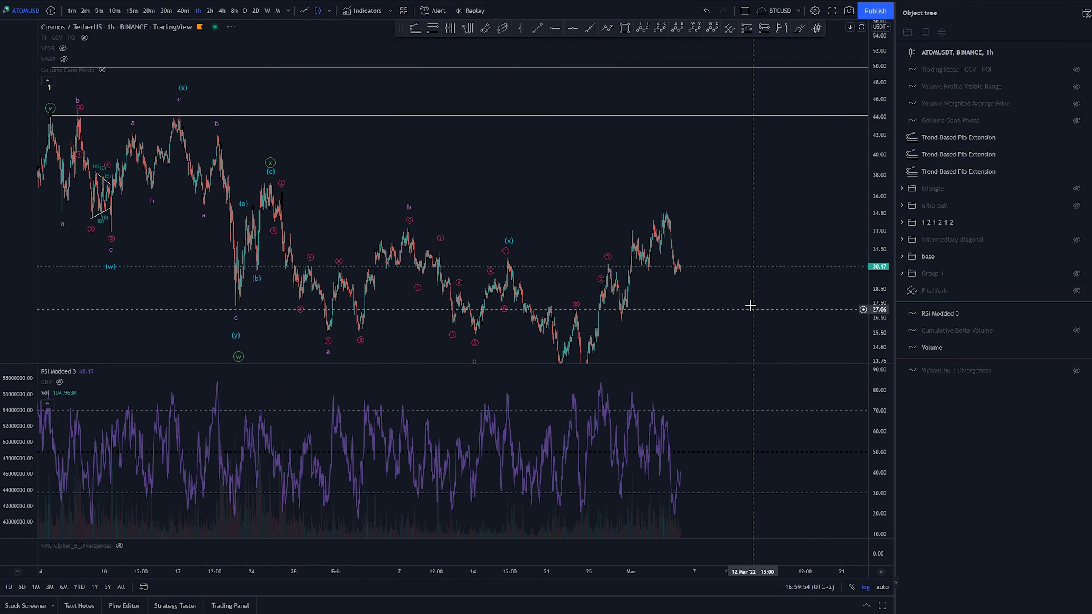
Step: Draw an Elliott Impulse Wave from the yellow 2 low, with waves 1 to 5 at about 35.25, 23.73, 37.64, 37.34 and 38.37
{"action": "left_click_drag", "start_coordinate": [751, 305], "coordinate": [544, 247]}
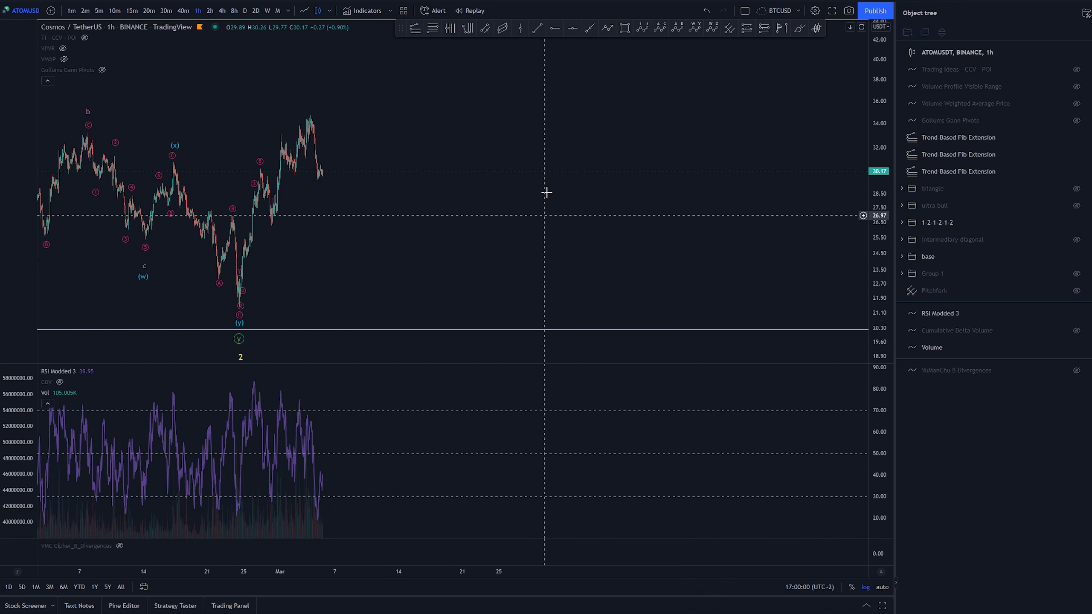
{"action": "left_click", "coordinate": [643, 29]}
{"action": "left_click", "coordinate": [237, 310]}
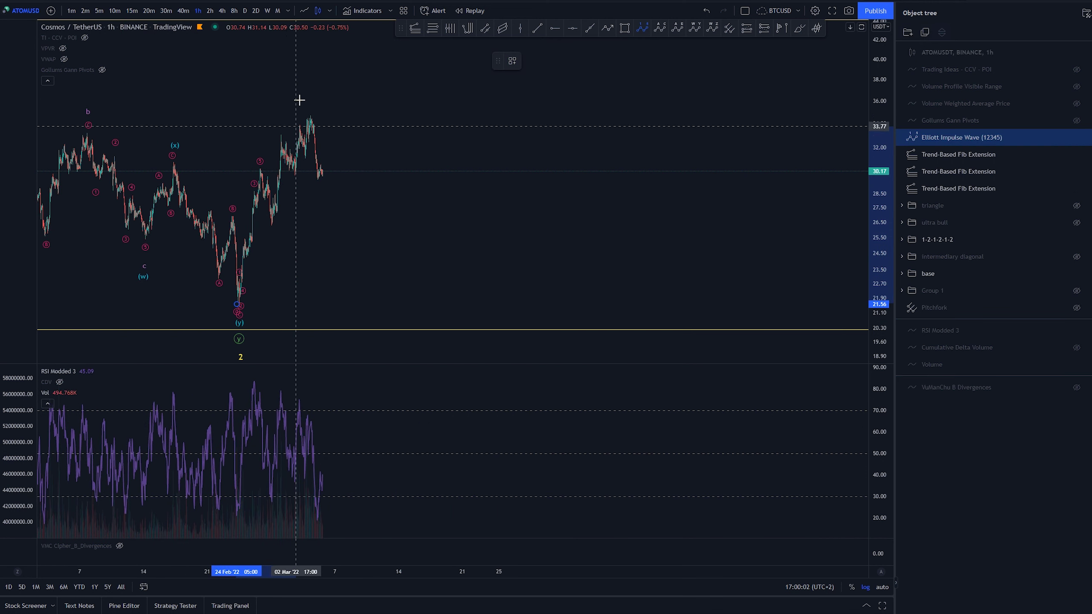
{"action": "left_click", "coordinate": [314, 108]}
{"action": "left_click", "coordinate": [454, 83]}
{"action": "left_click", "coordinate": [475, 87]}
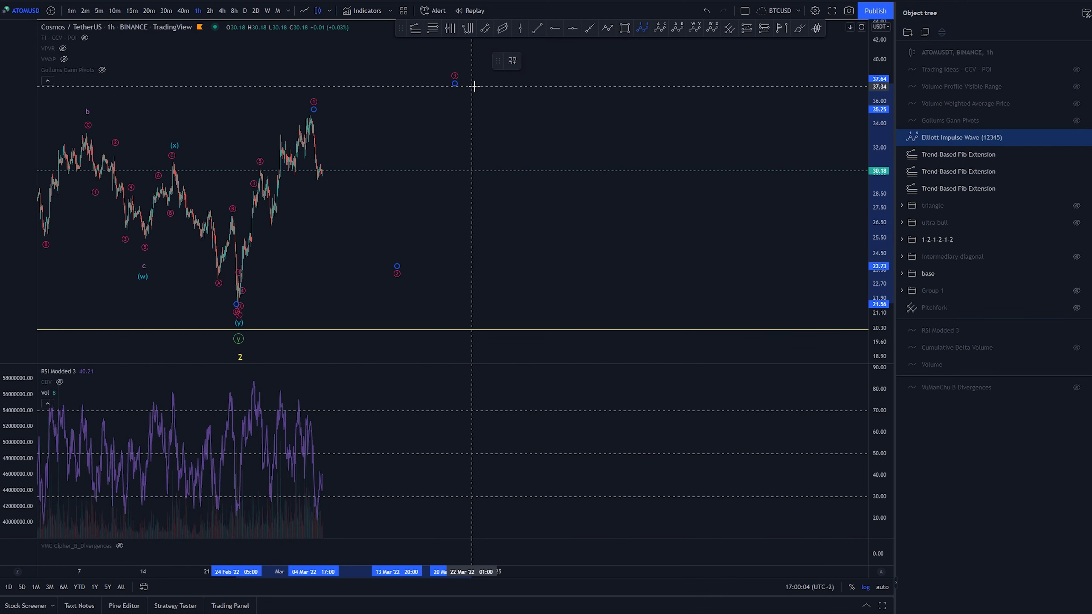
{"action": "left_click", "coordinate": [482, 76]}
Step: Apply the saved drawing template with green circled Roman numerals to the new impulse wave
{"action": "left_click", "coordinate": [514, 61]}
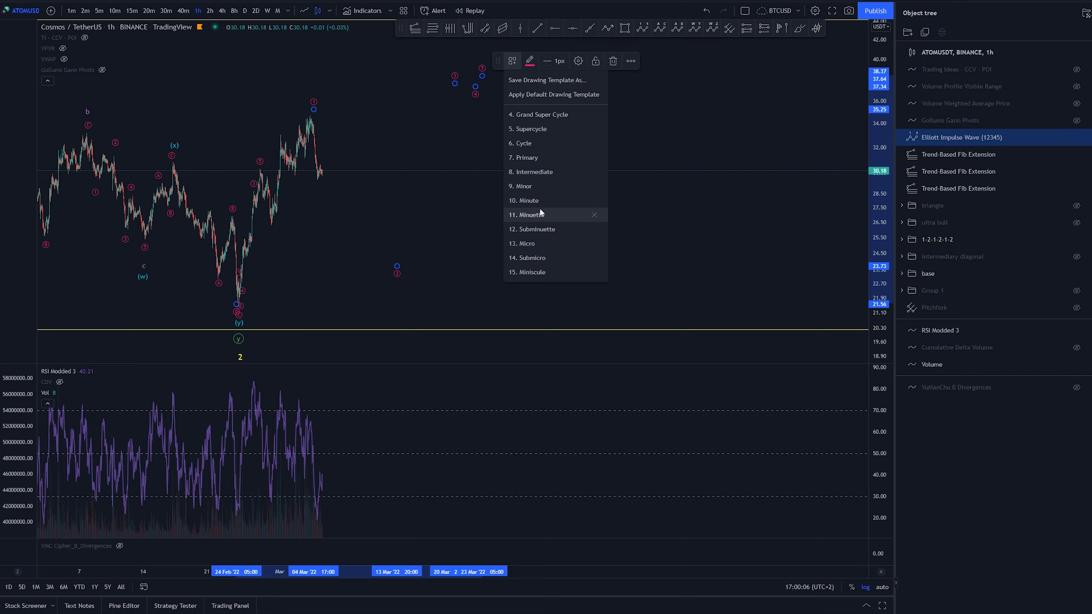
{"action": "left_click", "coordinate": [529, 215]}
{"action": "scroll", "coordinate": [602, 253], "scroll_direction": "down", "scroll_amount": 6}
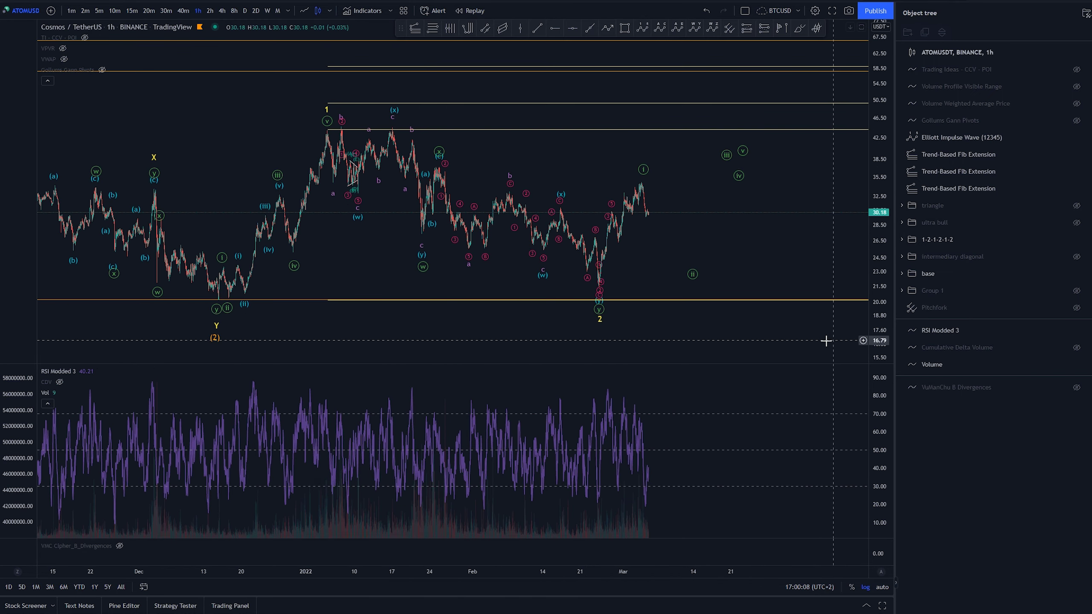
{"action": "left_click_drag", "start_coordinate": [765, 250], "coordinate": [750, 268]}
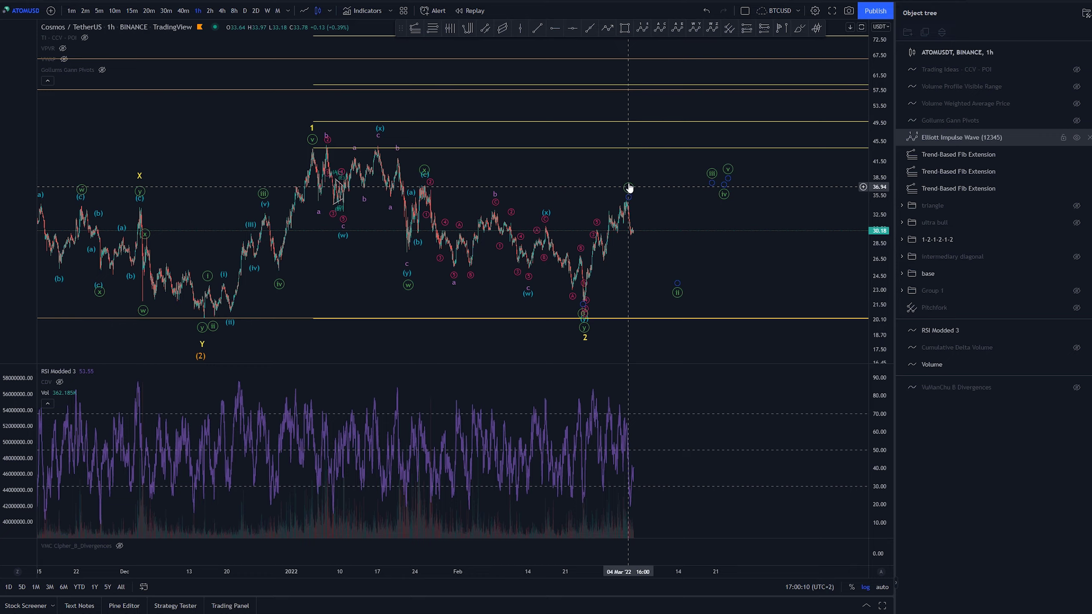
{"action": "left_click_drag", "start_coordinate": [632, 167], "coordinate": [646, 119]}
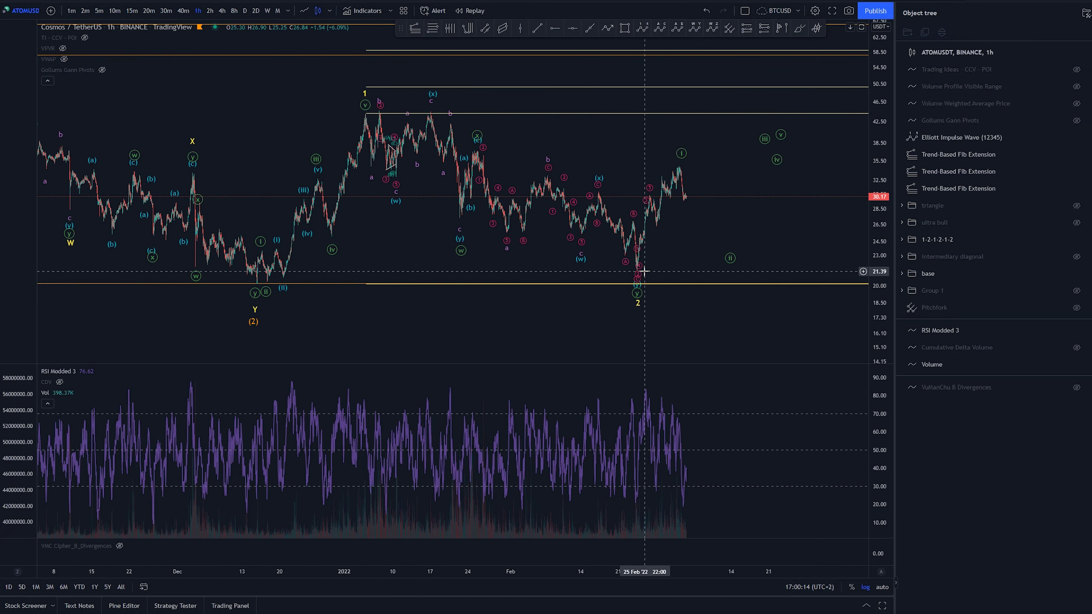
Step: Draw a Fib Retracement between the 20.20 low and the 43.98 high of yellow wave 1, and apply a saved template
{"action": "left_click", "coordinate": [638, 305]}
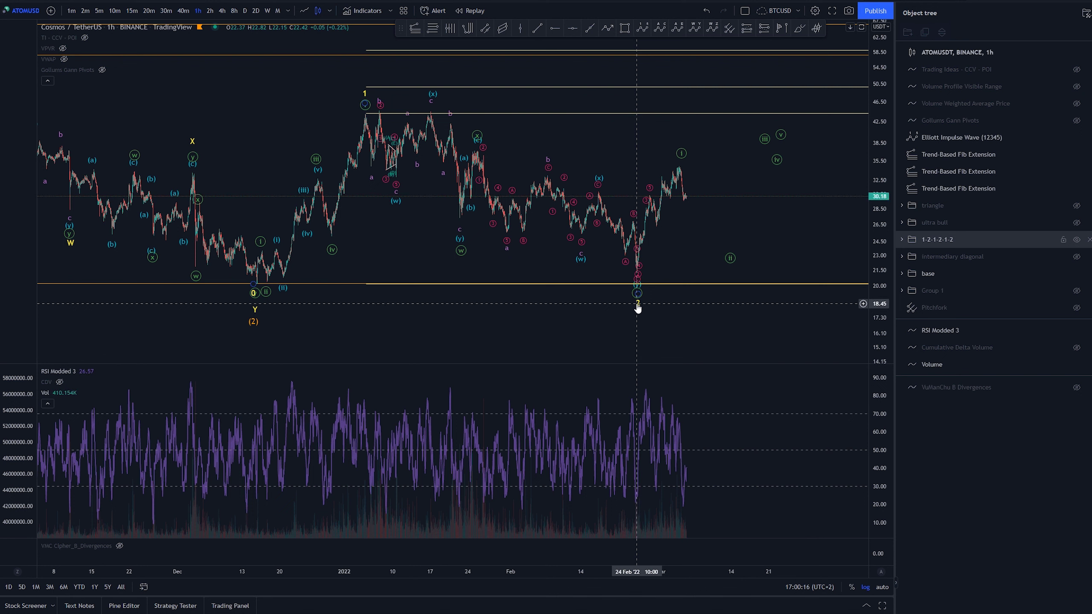
{"action": "left_click", "coordinate": [434, 28]}
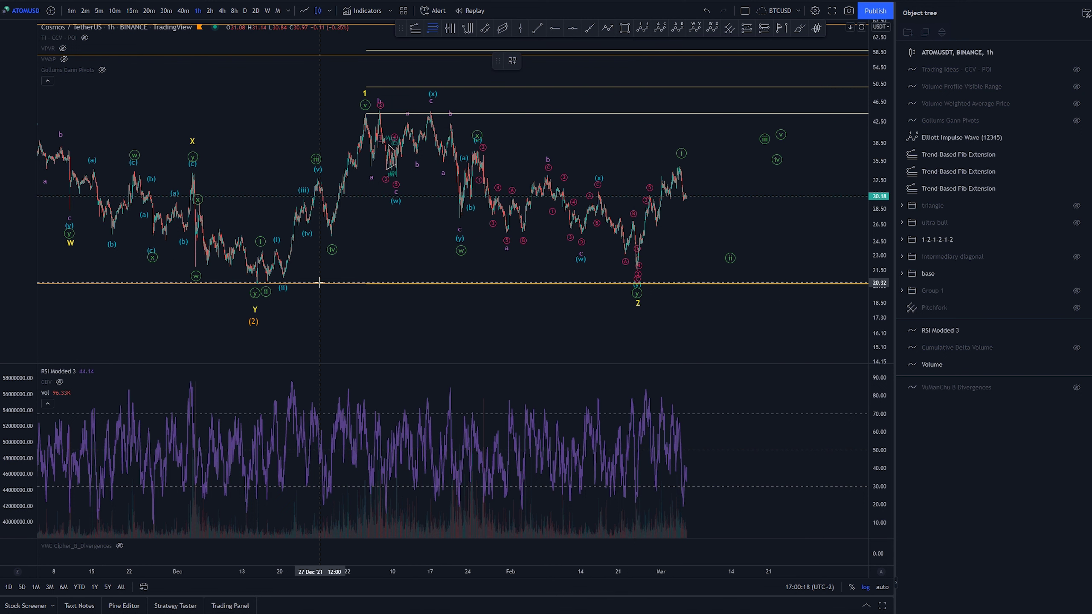
{"action": "left_click", "coordinate": [319, 283]}
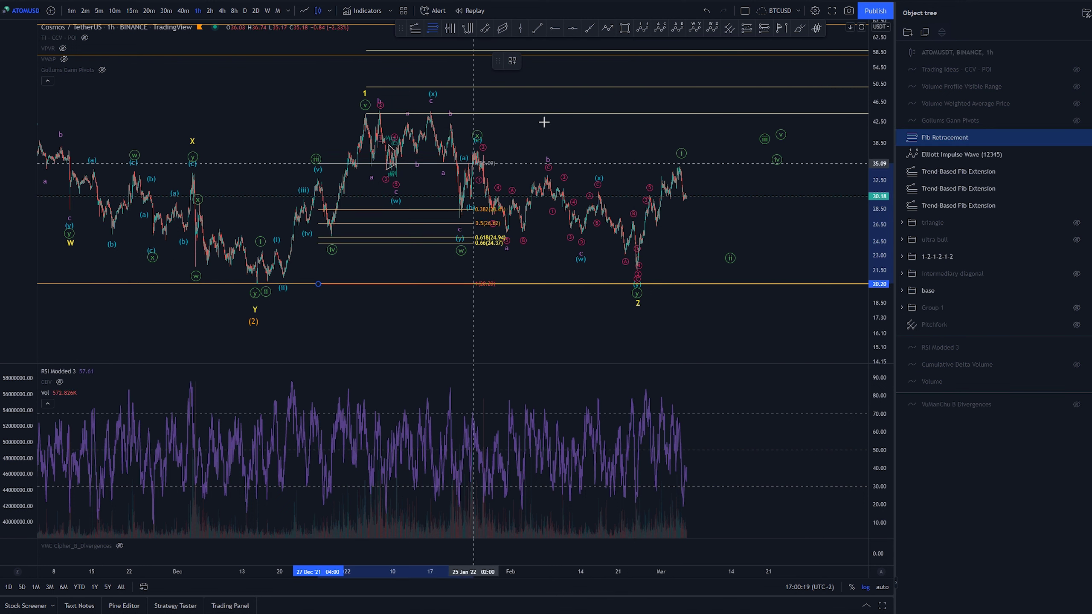
{"action": "left_click", "coordinate": [597, 113]}
{"action": "left_click", "coordinate": [511, 60]}
{"action": "left_click", "coordinate": [538, 114]}
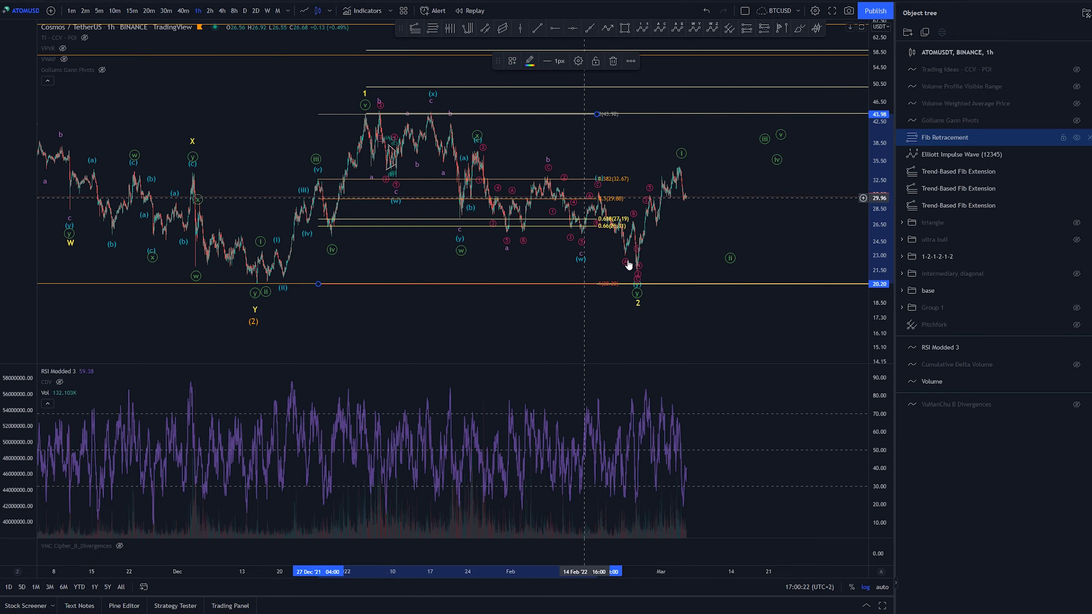
Step: Check the yellow 2 low against the retracement levels, and delete the Fib Retracement
{"action": "left_click_drag", "start_coordinate": [879, 329], "coordinate": [878, 52]}
{"action": "scroll", "coordinate": [731, 310], "scroll_direction": "up", "scroll_amount": 12}
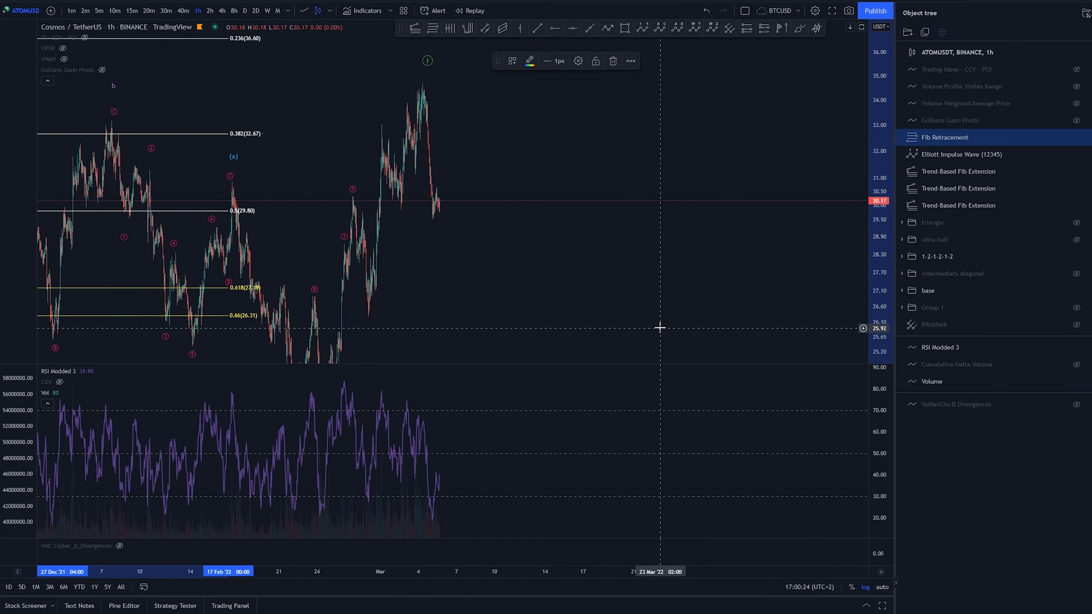
{"action": "left_click_drag", "start_coordinate": [499, 304], "coordinate": [803, 54]}
{"action": "left_click_drag", "start_coordinate": [504, 203], "coordinate": [580, 230]}
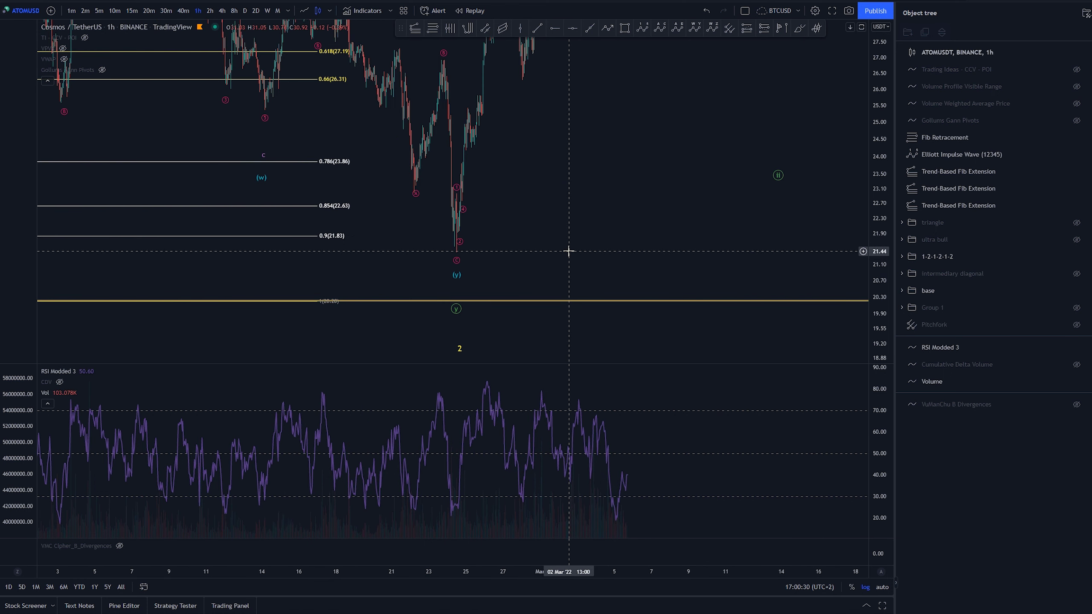
{"action": "scroll", "coordinate": [576, 248], "scroll_direction": "down", "scroll_amount": 6}
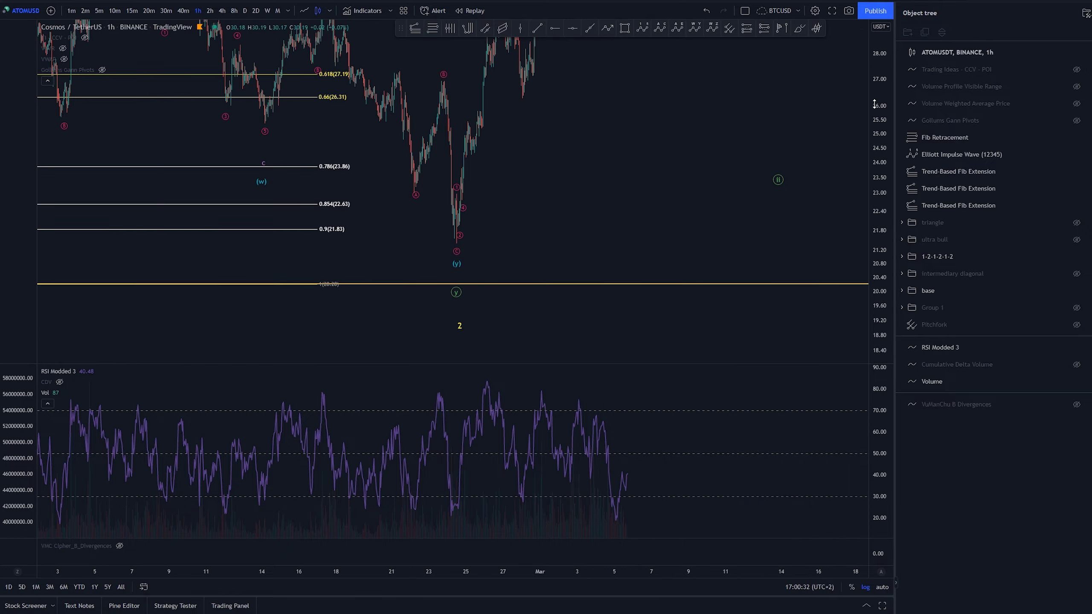
{"action": "scroll", "coordinate": [739, 277], "scroll_direction": "down", "scroll_amount": 4}
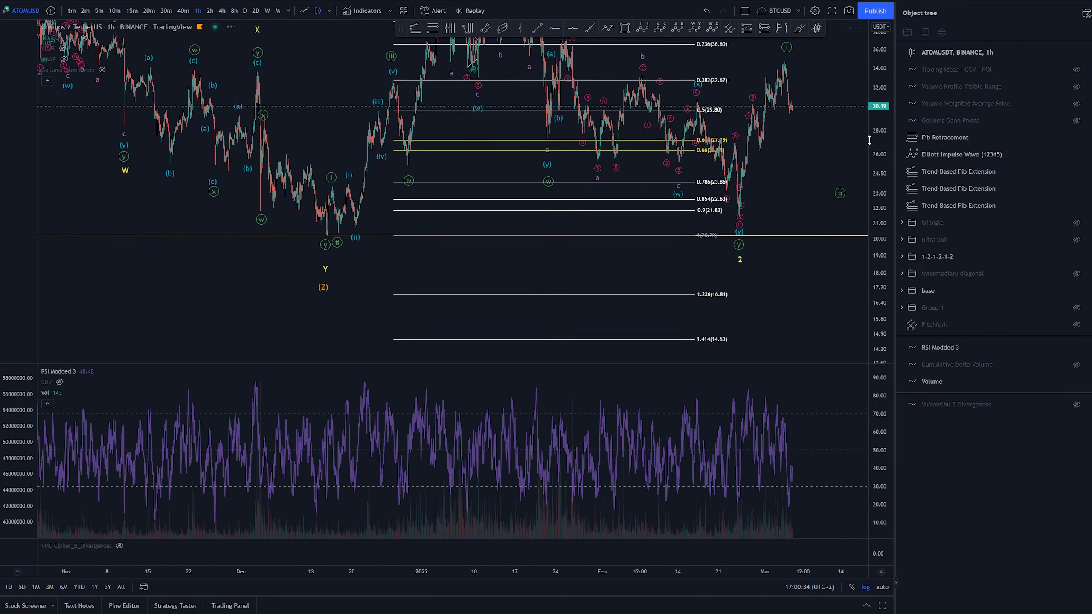
{"action": "left_click", "coordinate": [516, 294]}
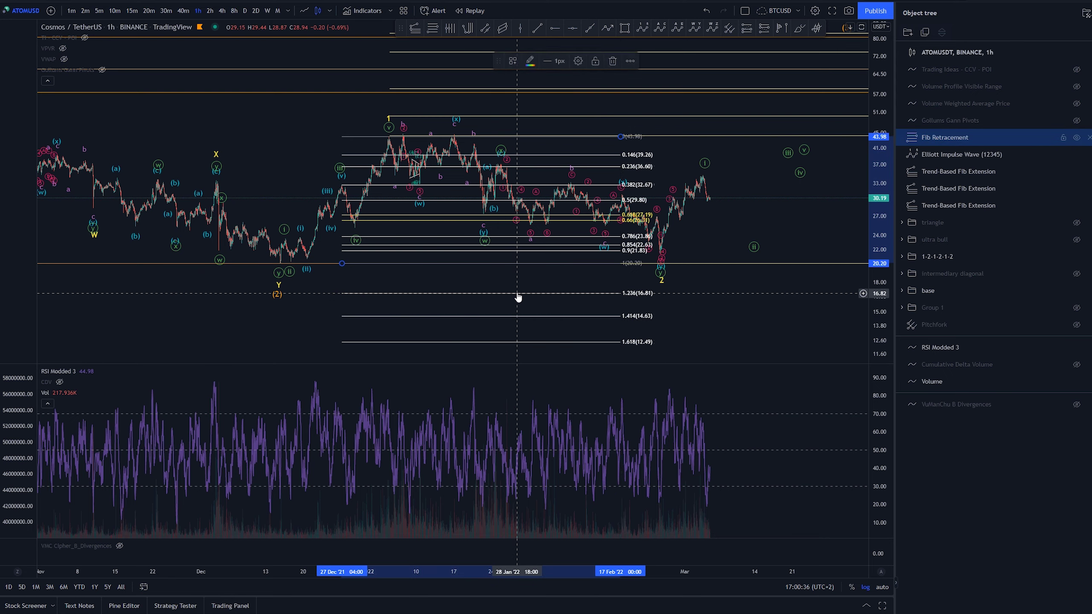
{"action": "key", "text": "Delete"}
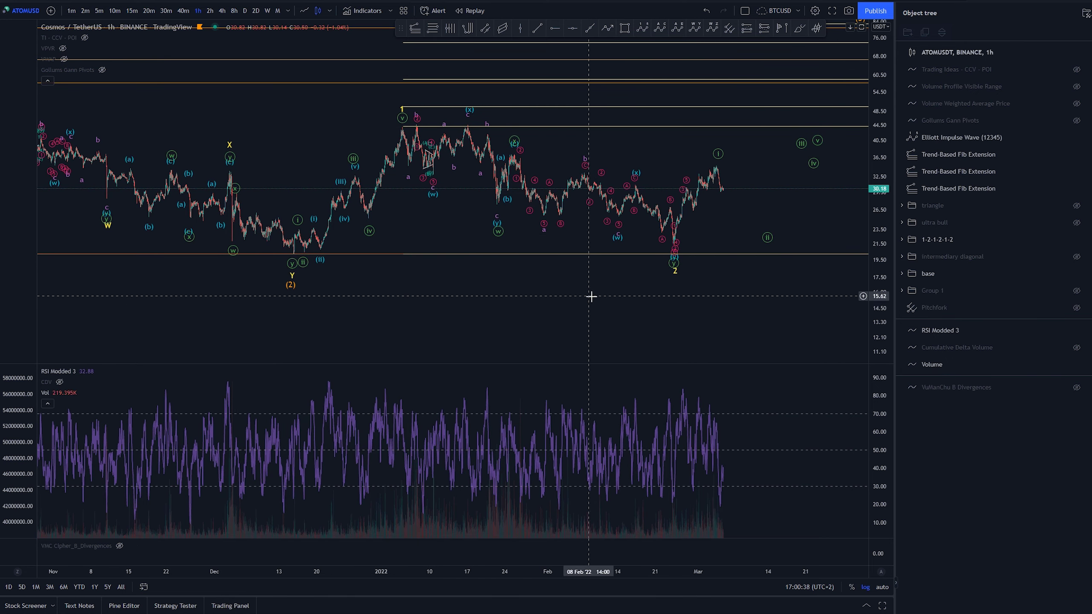
Step: Switch to the 2-hour timeframe and review the extension targets above the yellow 2 low
{"action": "left_click", "coordinate": [210, 10]}
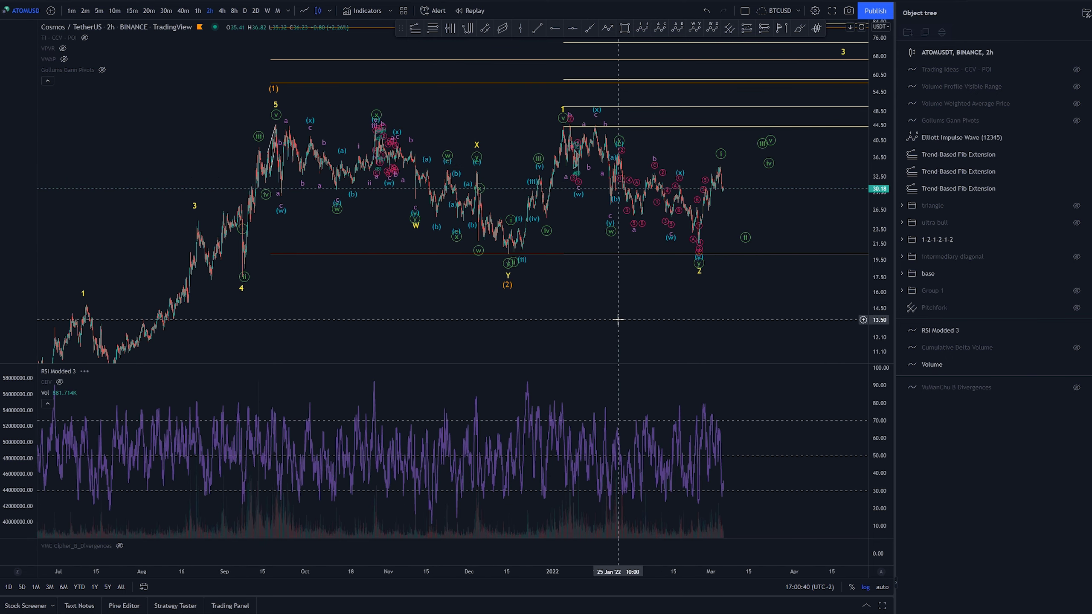
{"action": "left_click_drag", "start_coordinate": [617, 316], "coordinate": [506, 327]}
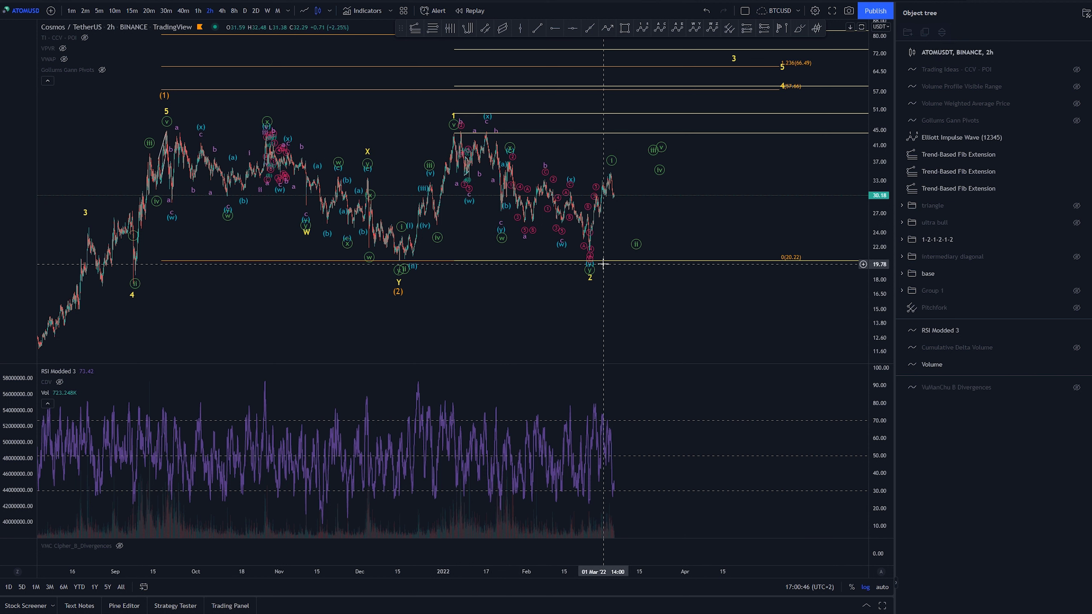
{"action": "left_click_drag", "start_coordinate": [739, 321], "coordinate": [621, 323]}
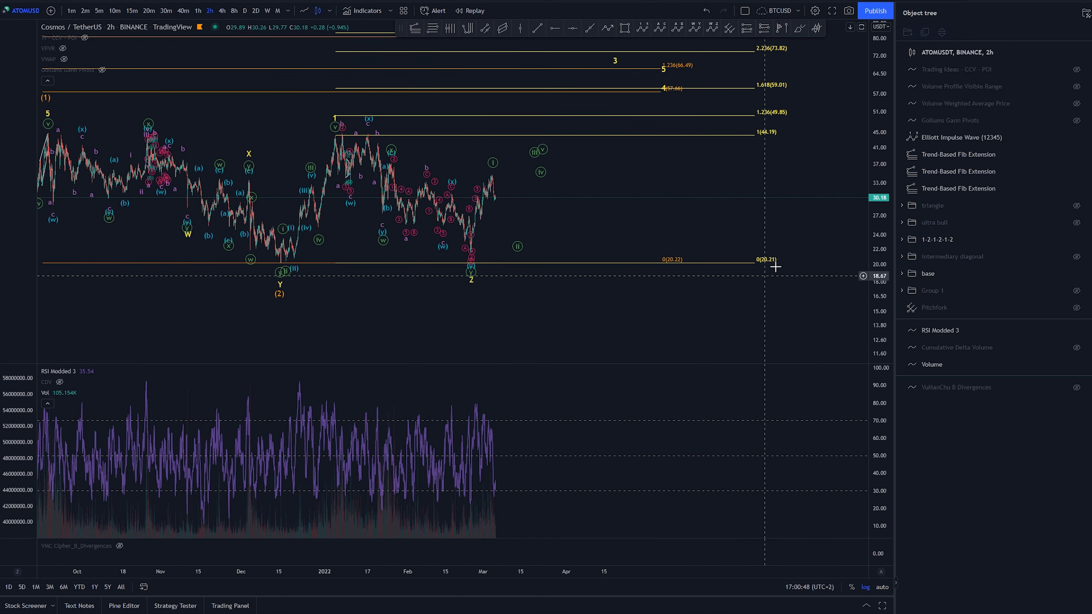
Step: Hide the 1-2-1-2-1-2 drawing group, and show the ultra bull count for comparison before hiding it again
{"action": "left_click", "coordinate": [1077, 240]}
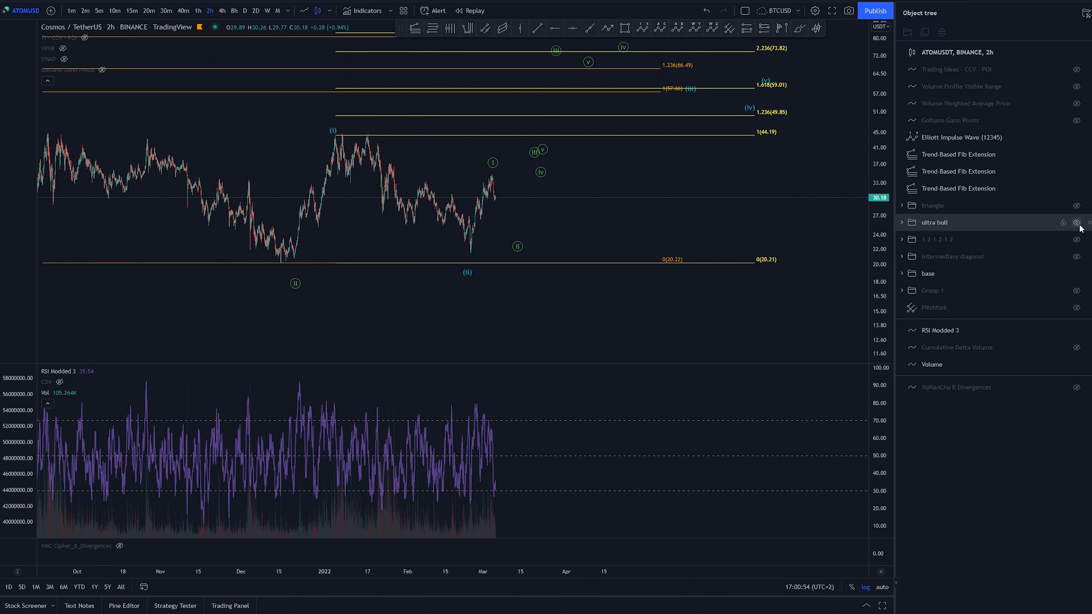
{"action": "left_click_drag", "start_coordinate": [447, 328], "coordinate": [476, 322]}
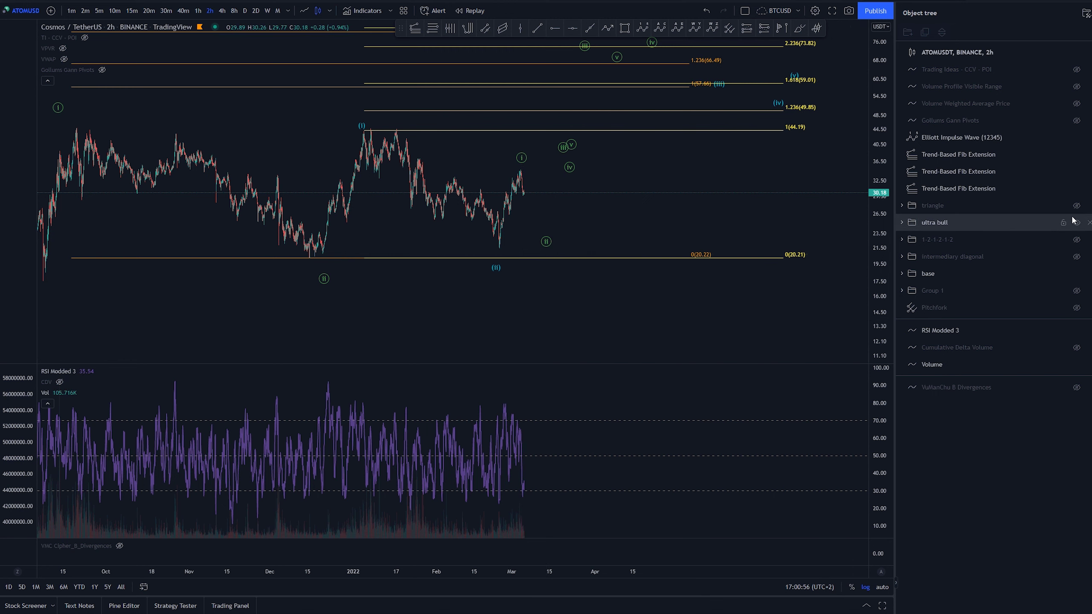
{"action": "left_click", "coordinate": [1076, 223]}
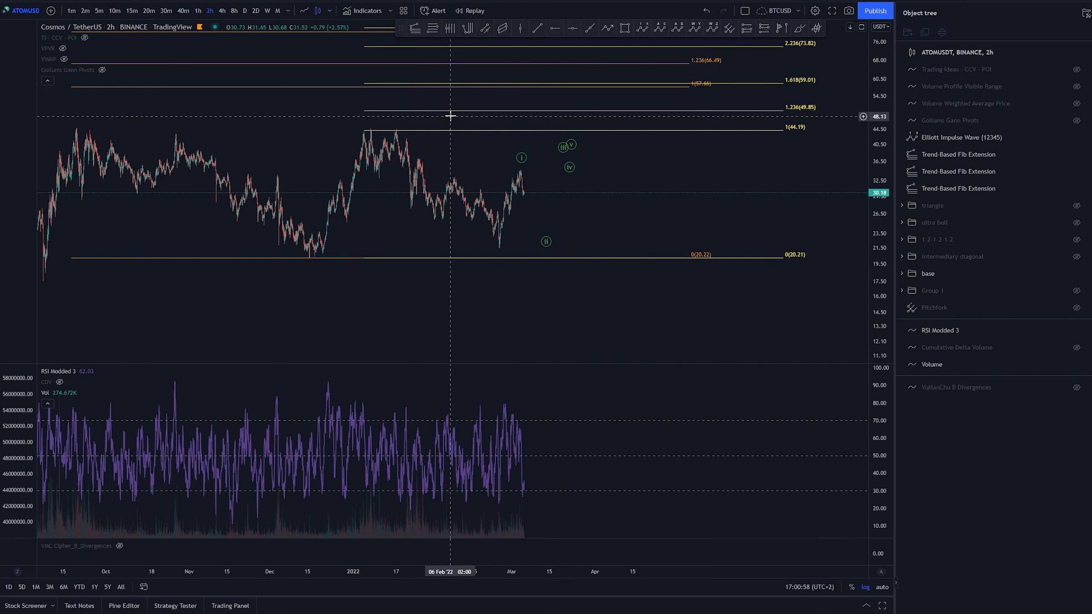
Step: Delete the yellow Trend-Based Fib Extension, move the green Elliott Impulse Wave into the 1-2-1-2-1-2 group, and keep that group hidden
{"action": "left_click", "coordinate": [707, 188]}
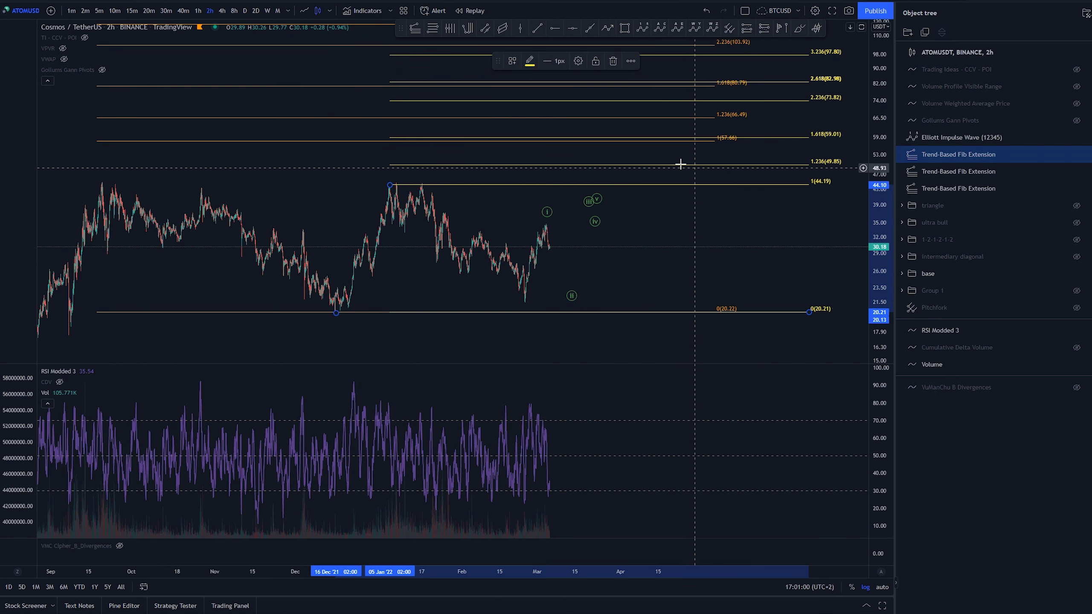
{"action": "key", "text": "Delete"}
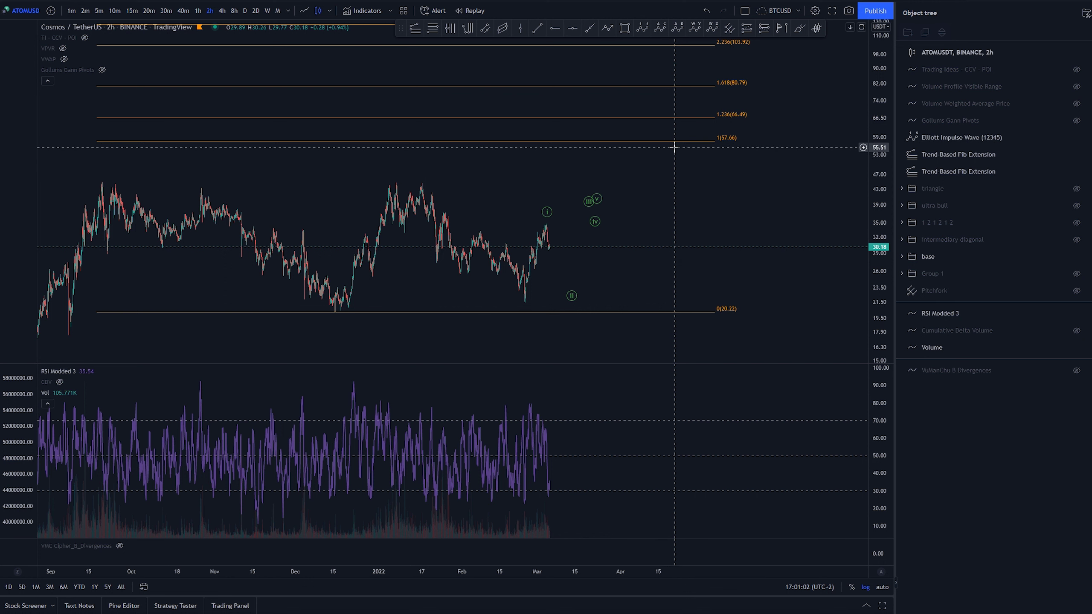
{"action": "left_click_drag", "start_coordinate": [962, 138], "coordinate": [941, 225]}
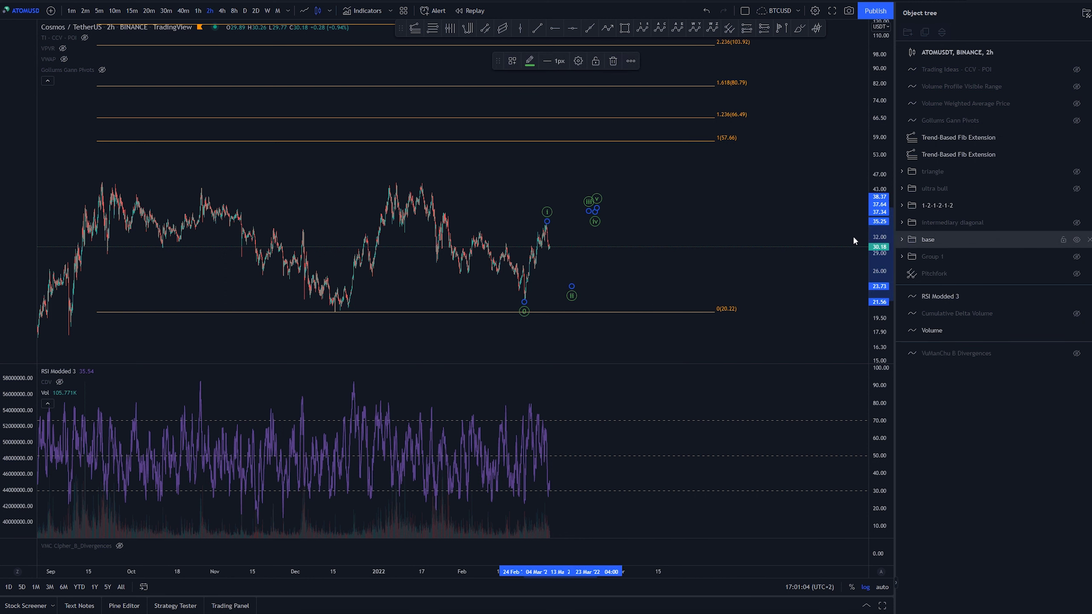
{"action": "left_click", "coordinate": [750, 195]}
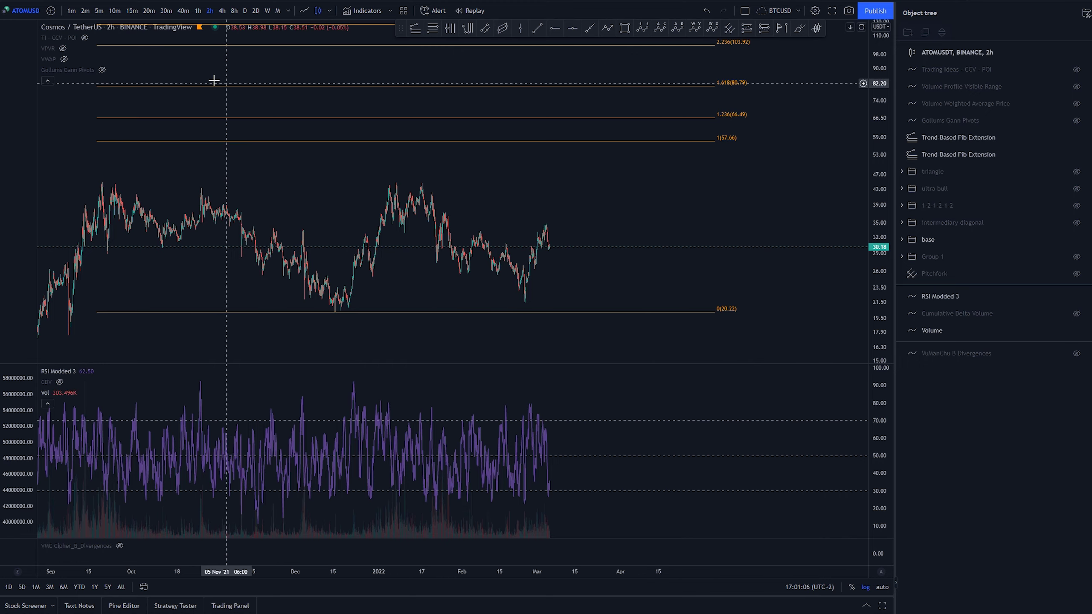
Step: Switch to the 8-hour timeframe and show the triangle drawing group
{"action": "left_click", "coordinate": [233, 10]}
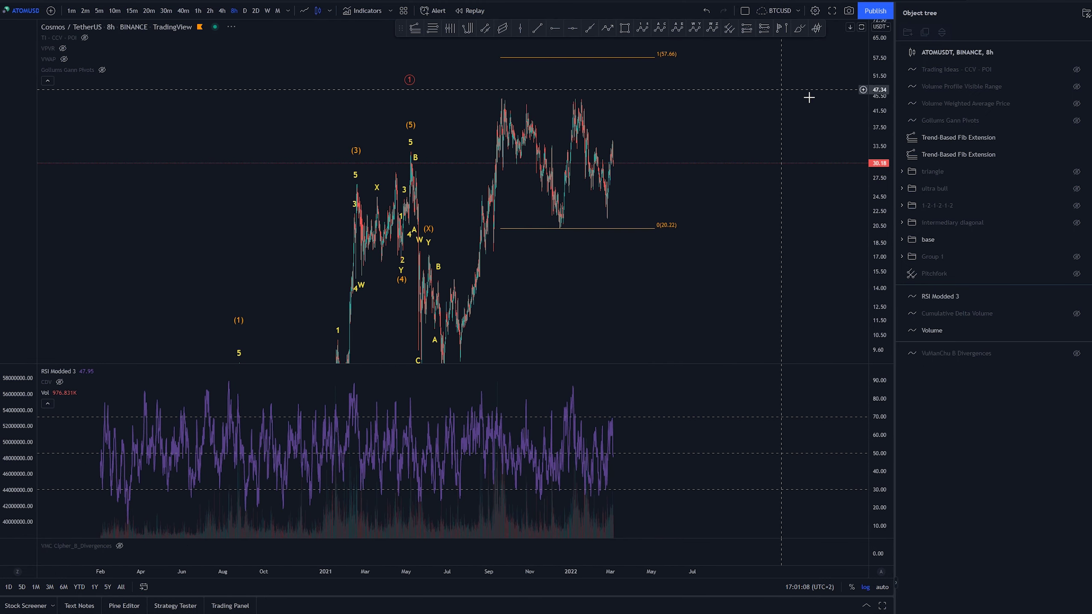
{"action": "left_click_drag", "start_coordinate": [884, 81], "coordinate": [883, 235]}
{"action": "left_click_drag", "start_coordinate": [777, 249], "coordinate": [758, 272]}
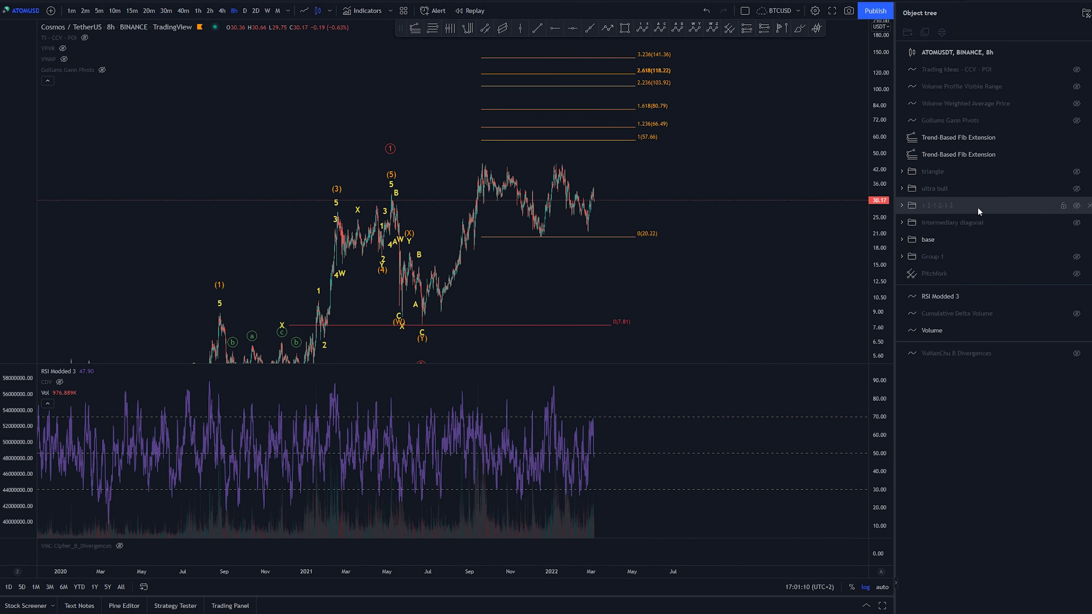
{"action": "left_click", "coordinate": [1076, 171]}
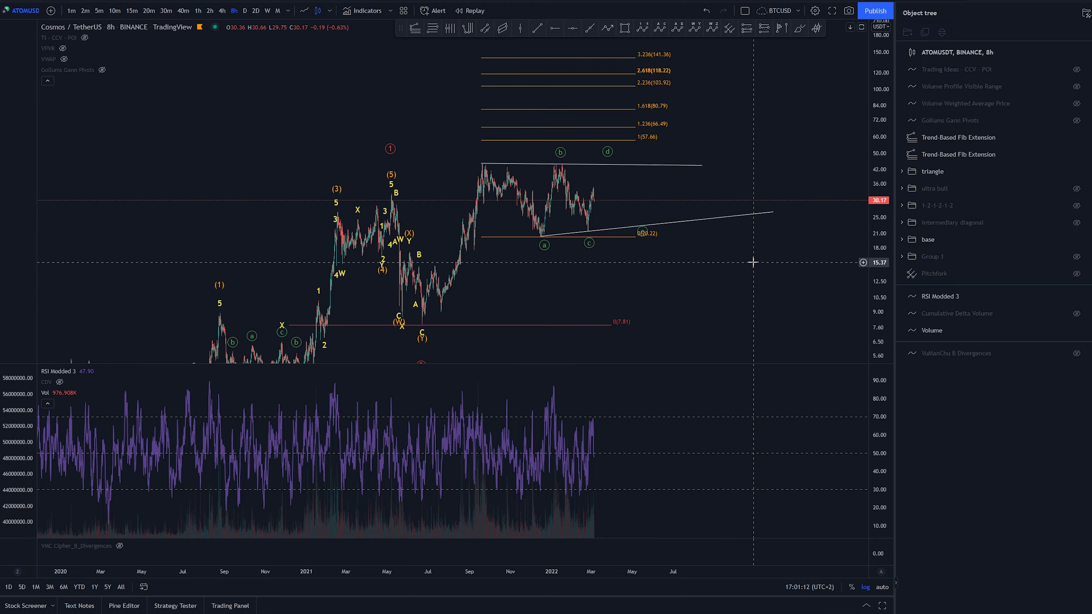
Step: Examine the green a-b-c-d-e triangle and its white trendlines within the larger wave count on the 8-hour chart
{"action": "left_click_drag", "start_coordinate": [727, 306], "coordinate": [835, 151]}
{"action": "left_click_drag", "start_coordinate": [768, 262], "coordinate": [731, 325]}
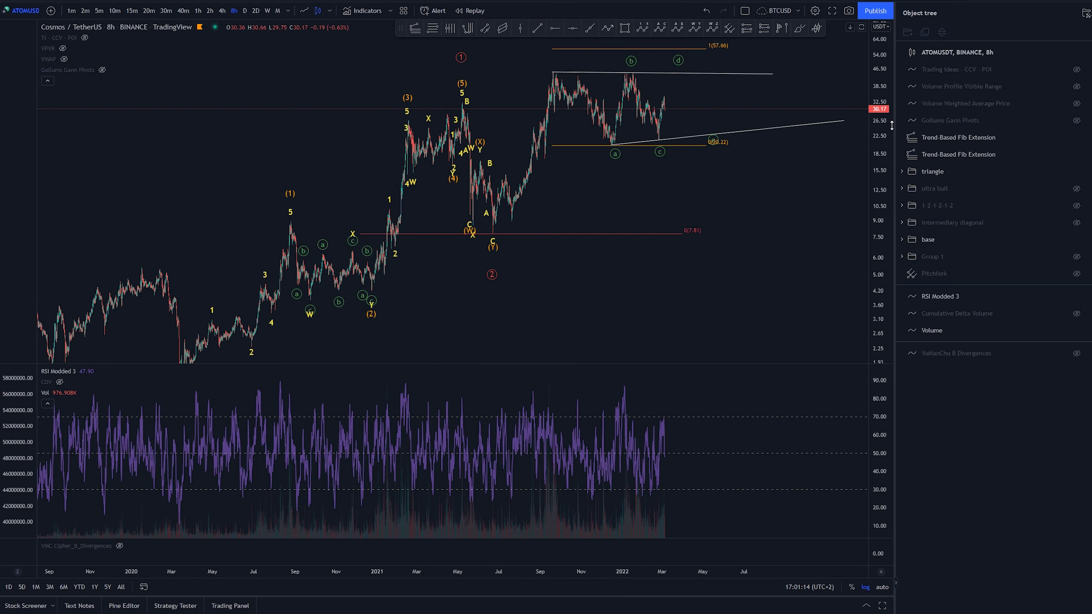
{"action": "left_click_drag", "start_coordinate": [879, 142], "coordinate": [879, 225]}
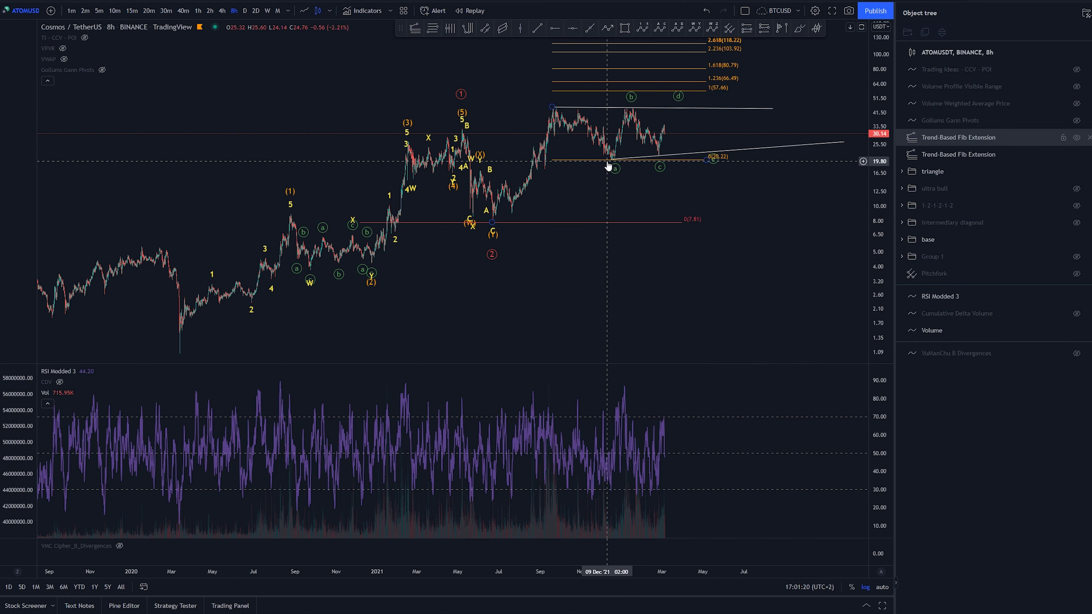
{"action": "left_click_drag", "start_coordinate": [608, 165], "coordinate": [731, 185]}
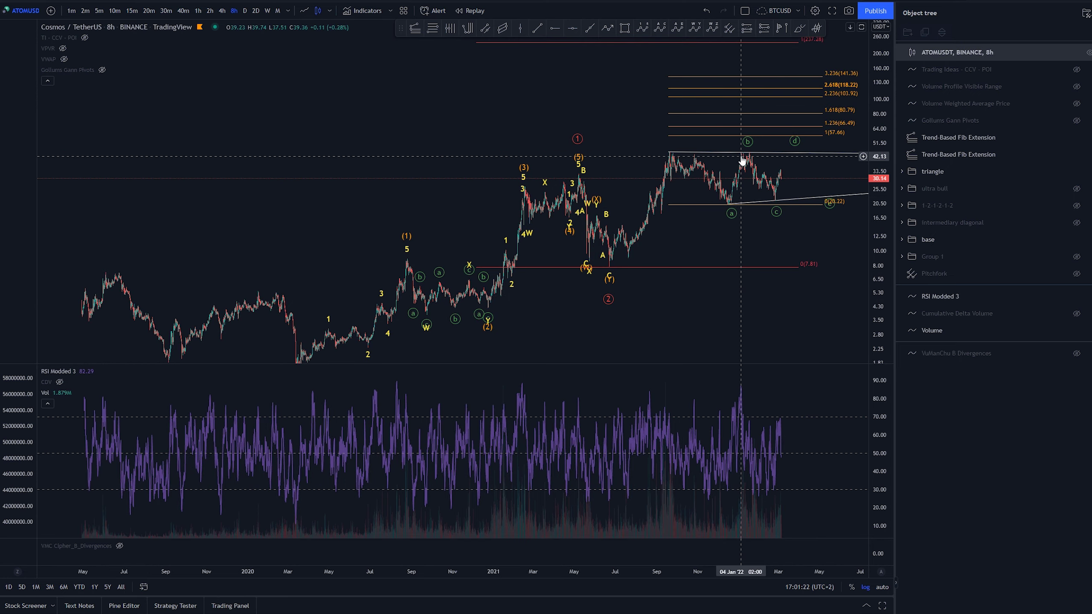
{"action": "scroll", "coordinate": [688, 194], "scroll_direction": "up", "scroll_amount": 2}
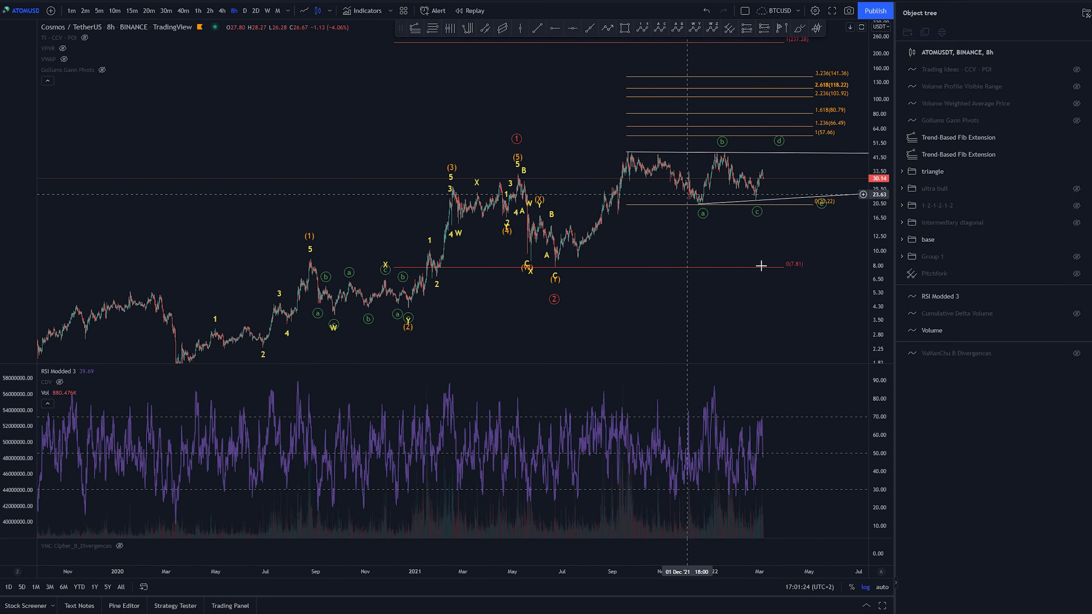
{"action": "left_click_drag", "start_coordinate": [879, 327], "coordinate": [867, 68]}
{"action": "scroll", "coordinate": [740, 93], "scroll_direction": "up", "scroll_amount": 6}
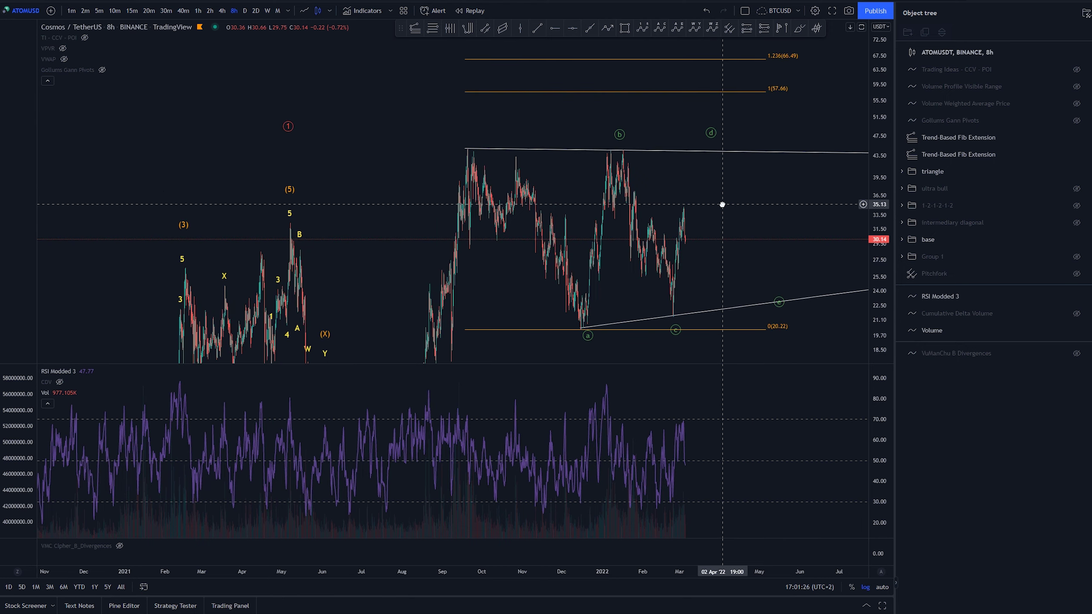
{"action": "left_click", "coordinate": [218, 149]}
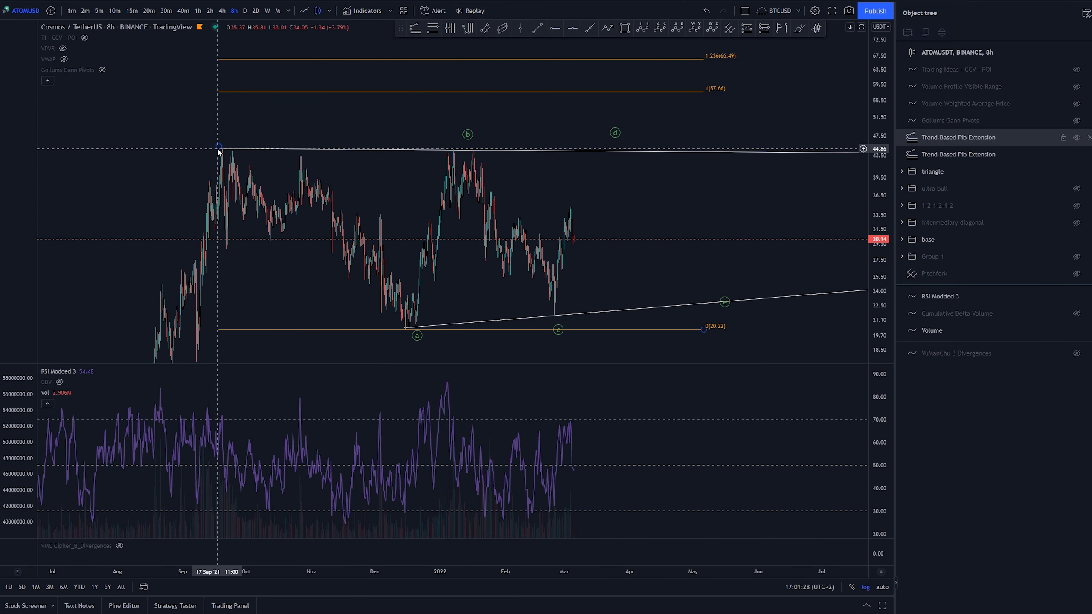
{"action": "left_click", "coordinate": [225, 207]}
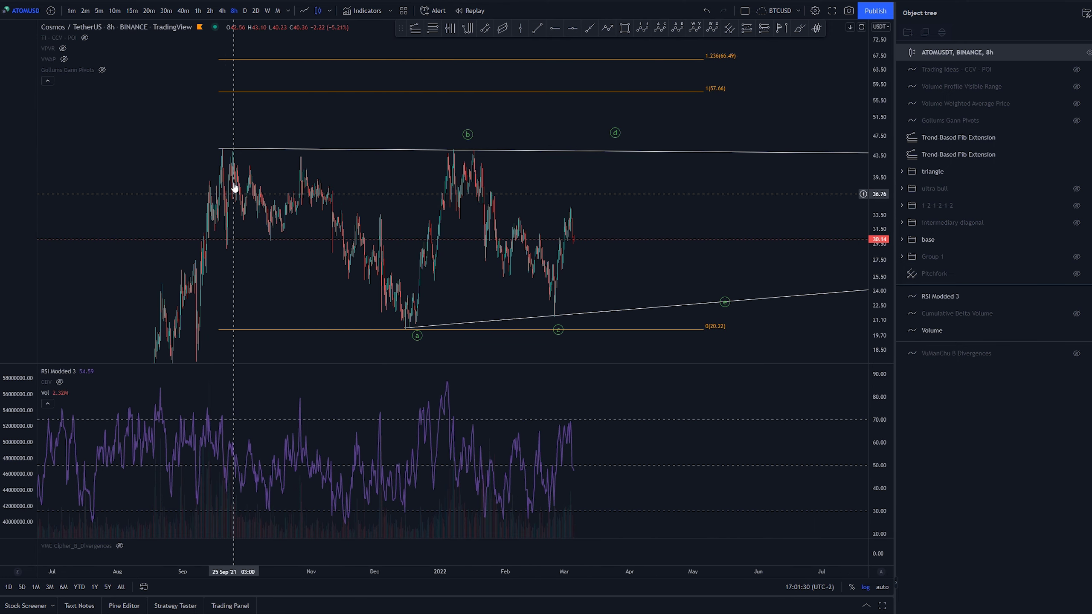
Step: Draw a Fib Retracement from the September 2021 high at 44.80 to the following low at 28.79, and delete it
{"action": "left_click_drag", "start_coordinate": [389, 164], "coordinate": [629, 163]}
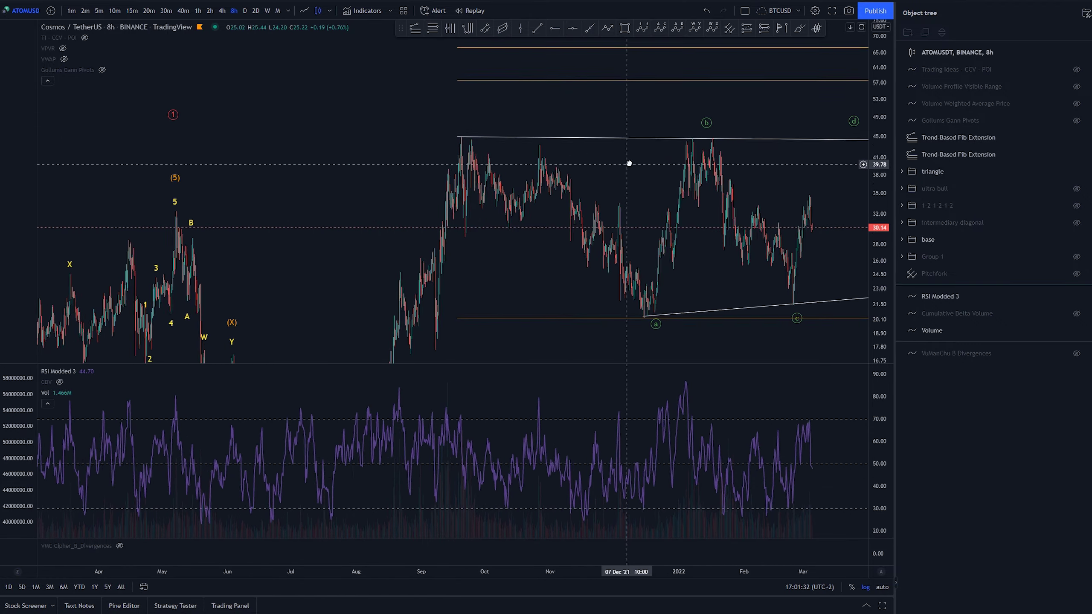
{"action": "scroll", "coordinate": [629, 163], "scroll_direction": "up", "scroll_amount": 5}
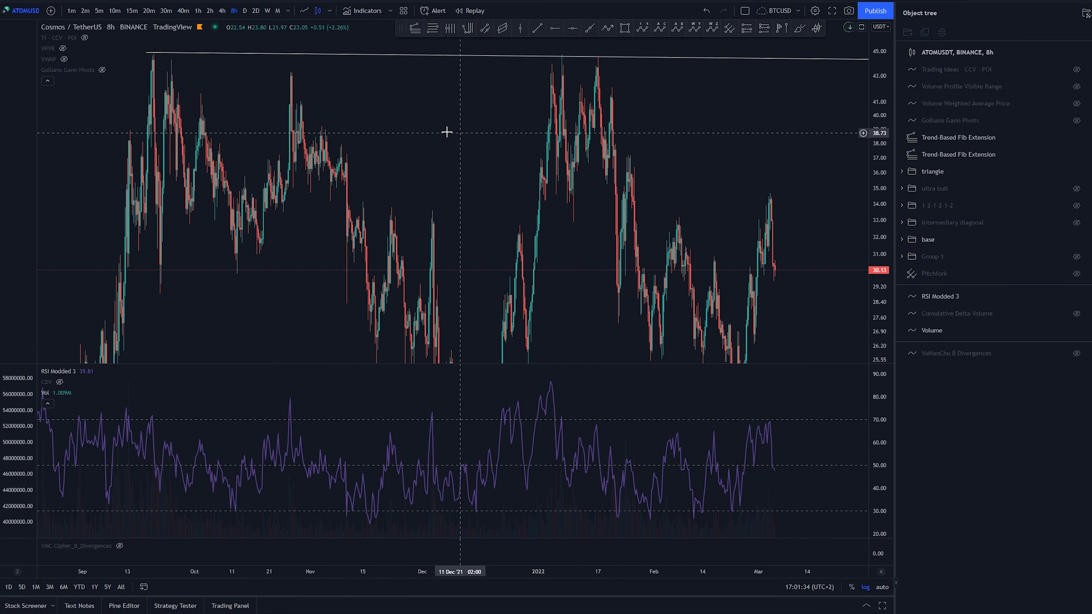
{"action": "left_click_drag", "start_coordinate": [443, 136], "coordinate": [629, 154]}
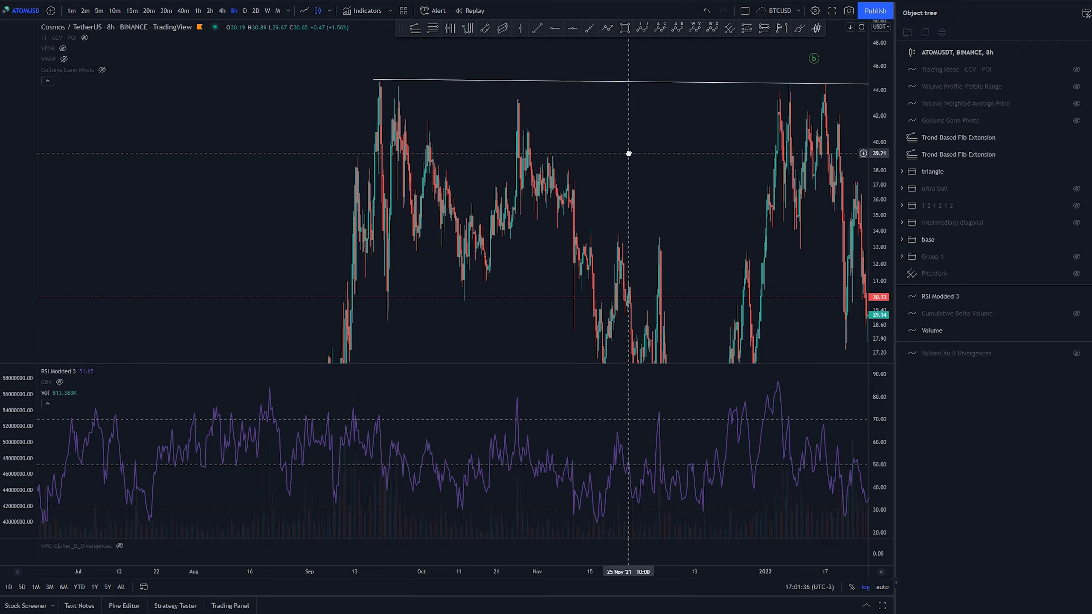
{"action": "scroll", "coordinate": [633, 153], "scroll_direction": "up", "scroll_amount": 5}
{"action": "left_click_drag", "start_coordinate": [424, 156], "coordinate": [695, 160]}
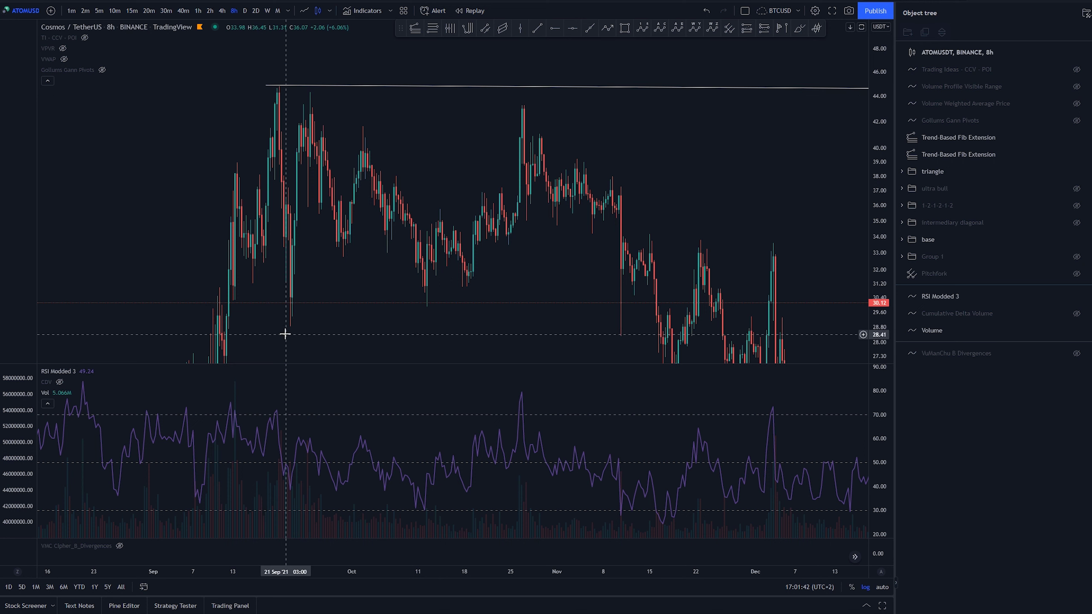
{"action": "left_click", "coordinate": [429, 29]}
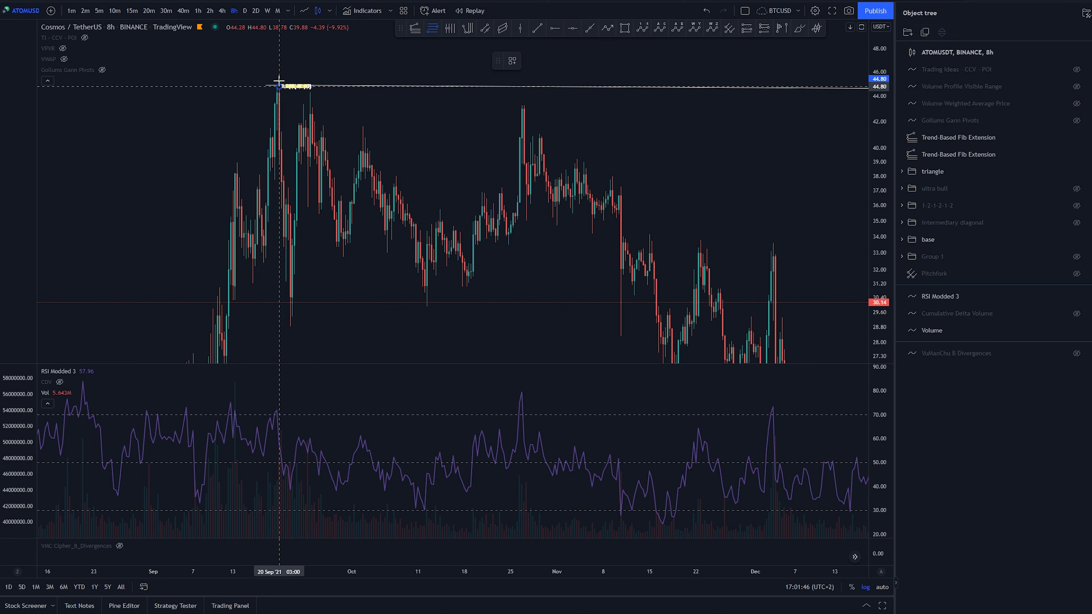
{"action": "left_click", "coordinate": [279, 82]}
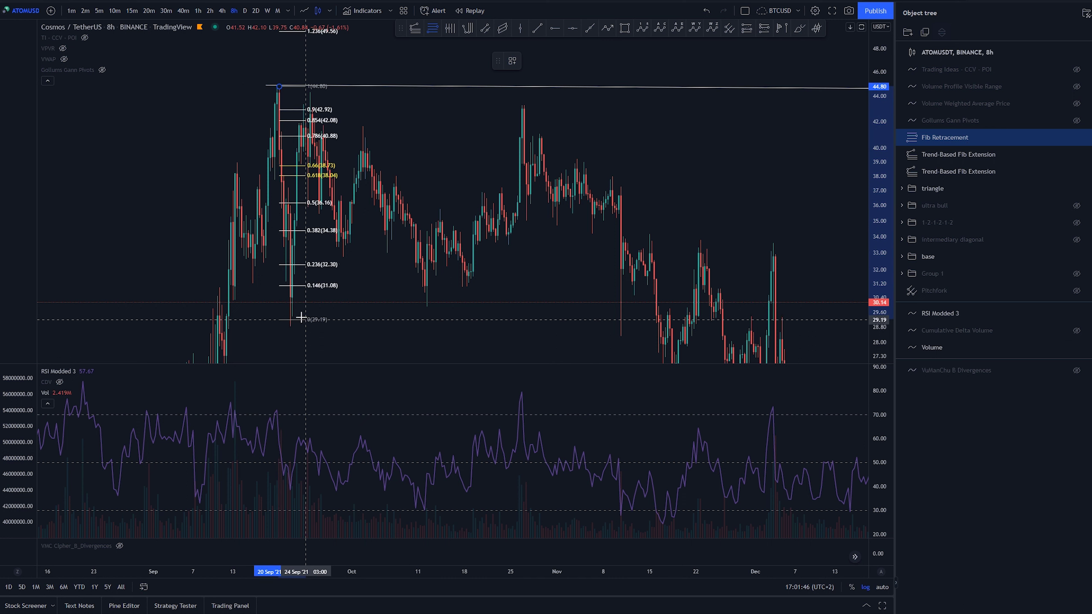
{"action": "left_click", "coordinate": [584, 326]}
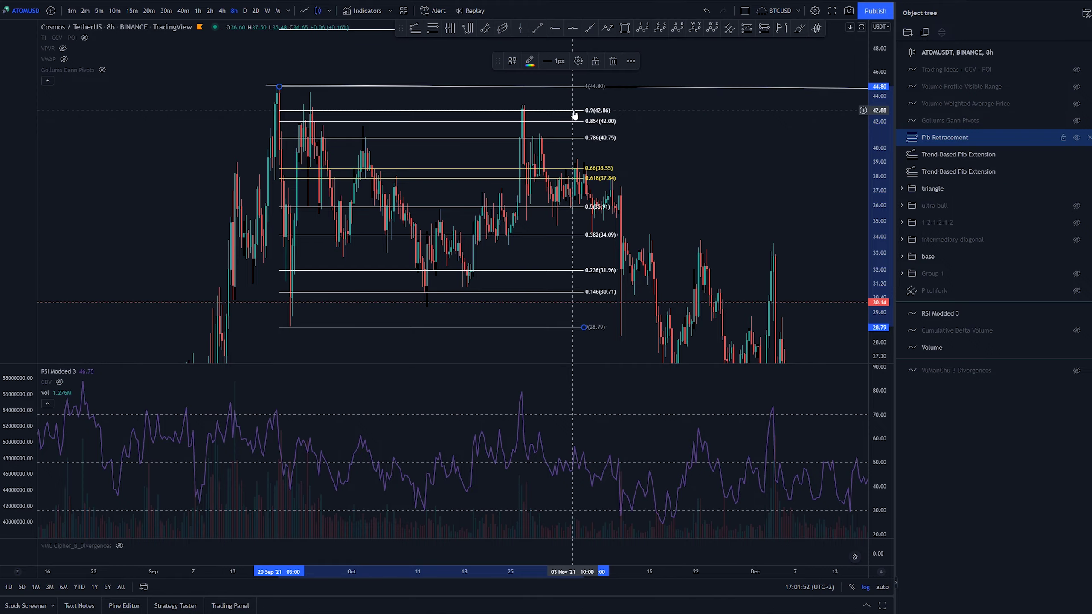
{"action": "key", "text": "Delete"}
Step: Examine how the triangle fits after the red wave 1 and 2 labels and the earlier price history on the 8-hour chart
{"action": "scroll", "coordinate": [823, 231], "scroll_direction": "down", "scroll_amount": 6}
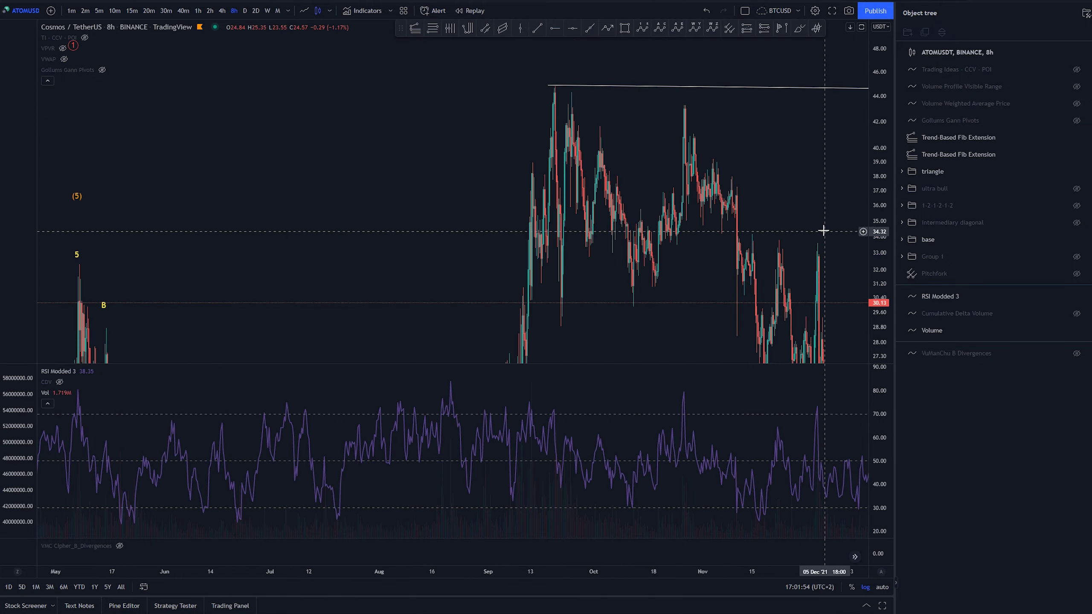
{"action": "left_click_drag", "start_coordinate": [810, 222], "coordinate": [544, 98]}
{"action": "scroll", "coordinate": [543, 98], "scroll_direction": "down", "scroll_amount": 4}
{"action": "left_click_drag", "start_coordinate": [805, 117], "coordinate": [537, 293]}
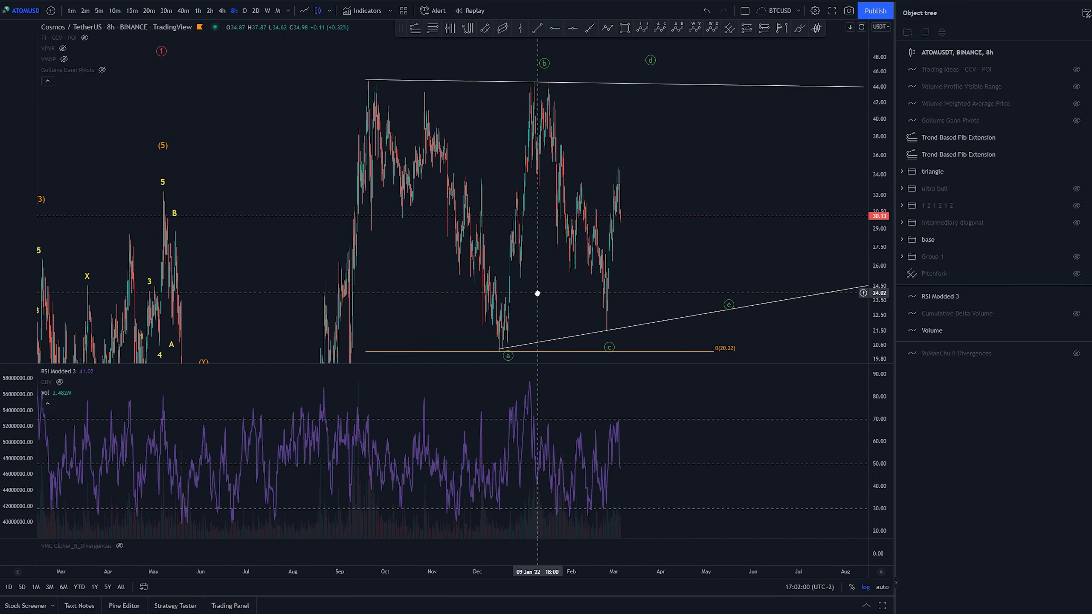
{"action": "left_click_drag", "start_coordinate": [537, 293], "coordinate": [538, 293]}
{"action": "scroll", "coordinate": [463, 114], "scroll_direction": "down", "scroll_amount": 3}
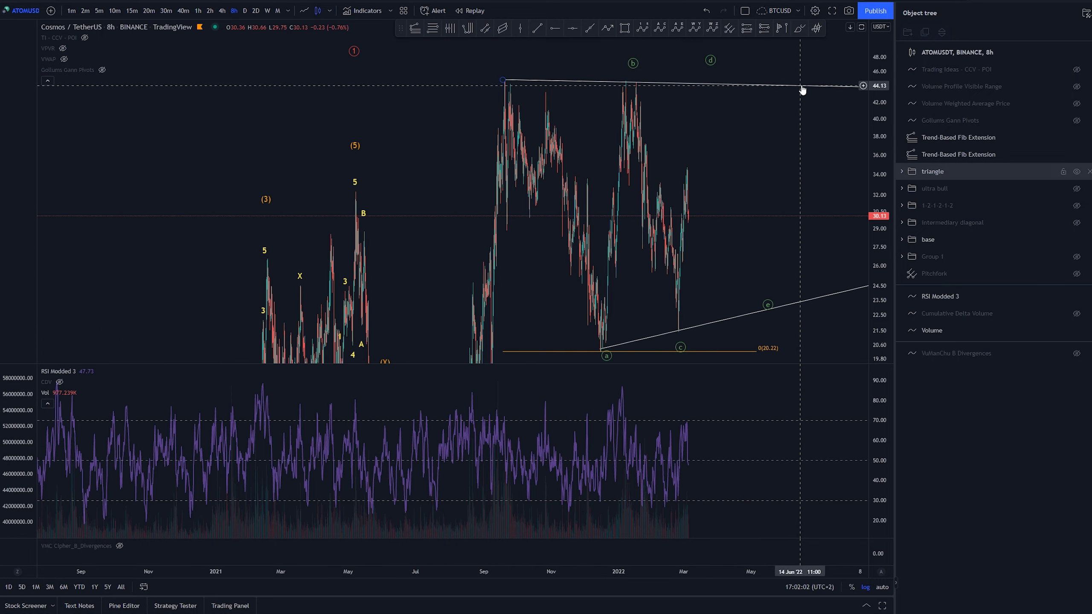
{"action": "left_click_drag", "start_coordinate": [870, 92], "coordinate": [869, 271]}
{"action": "scroll", "coordinate": [752, 320], "scroll_direction": "down", "scroll_amount": 3}
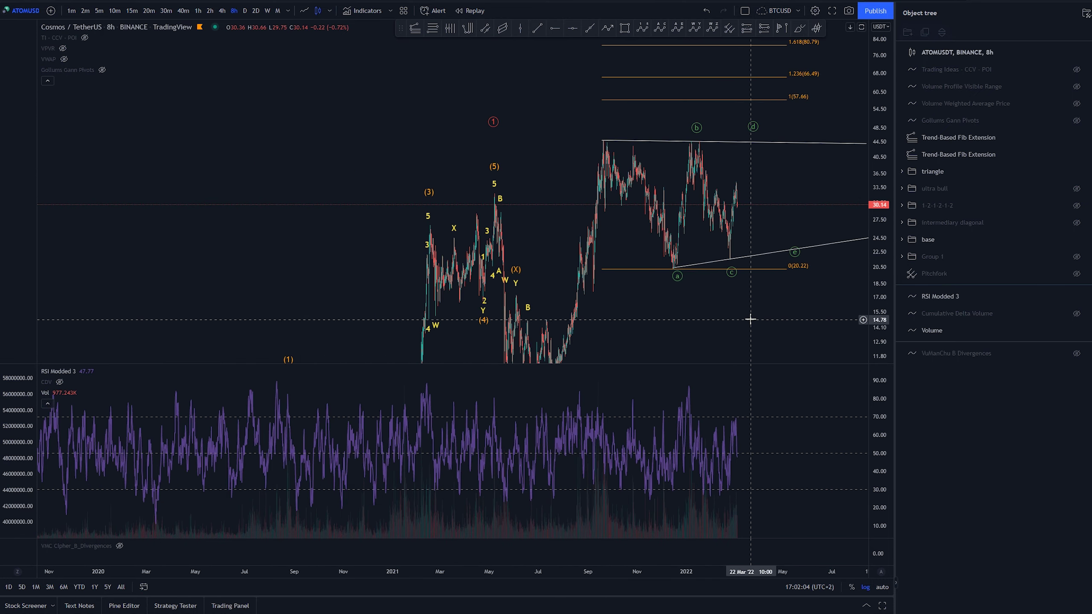
{"action": "left_click_drag", "start_coordinate": [750, 319], "coordinate": [726, 276]}
{"action": "left_click_drag", "start_coordinate": [869, 90], "coordinate": [870, 101]}
{"action": "scroll", "coordinate": [871, 102], "scroll_direction": "down", "scroll_amount": 4}
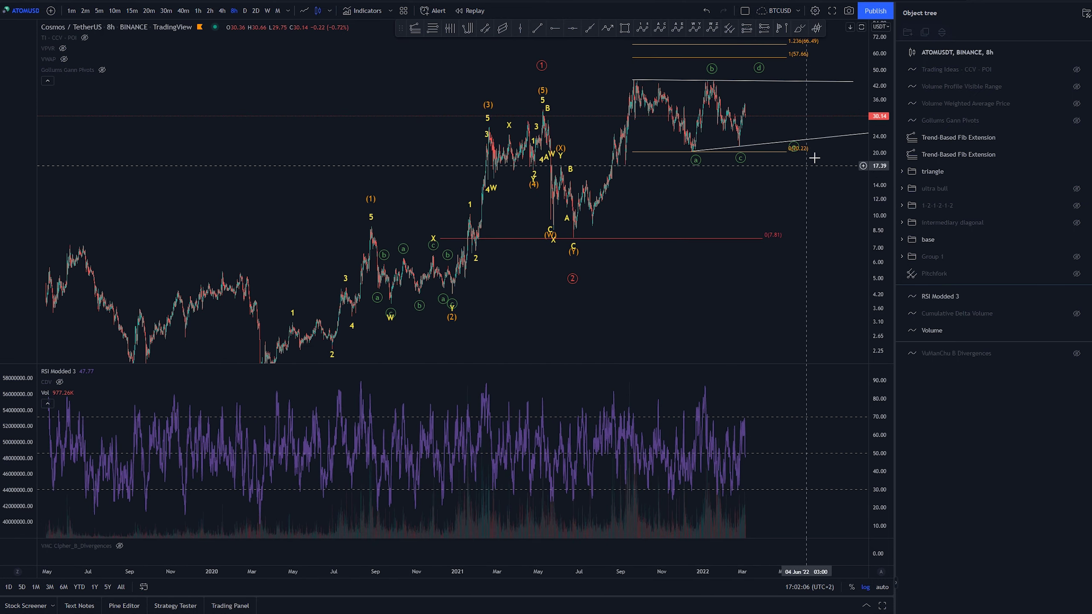
{"action": "left_click_drag", "start_coordinate": [758, 288], "coordinate": [697, 290]}
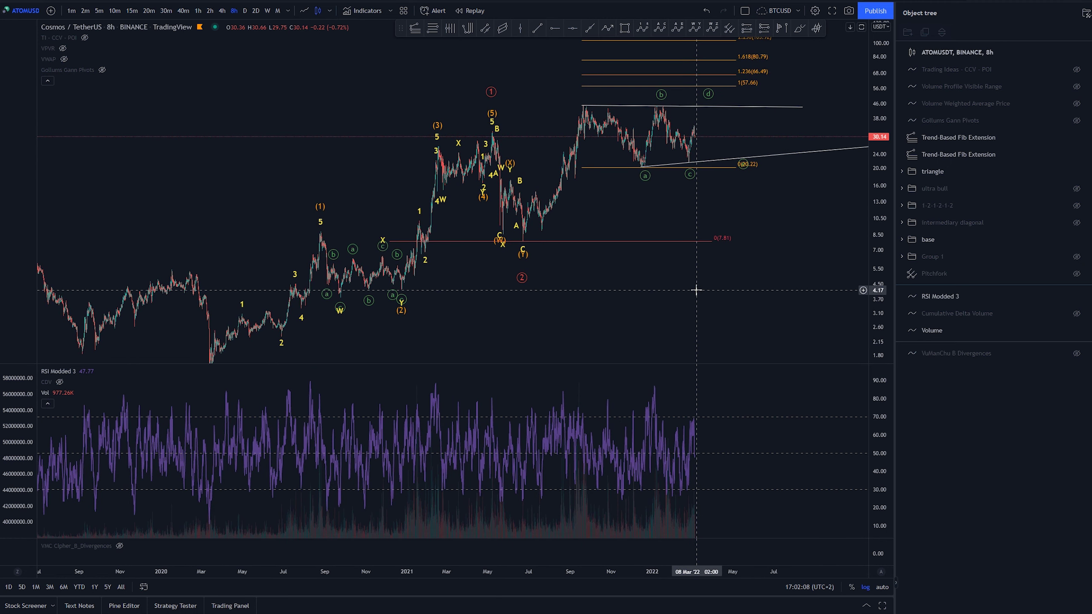
Step: Switch to the daily timeframe and frame the full price history together with the orange and red Fib extension targets
{"action": "left_click", "coordinate": [245, 10]}
{"action": "right_click", "coordinate": [391, 144]}
{"action": "left_click", "coordinate": [405, 149]}
{"action": "scroll", "coordinate": [585, 241], "scroll_direction": "down", "scroll_amount": 20}
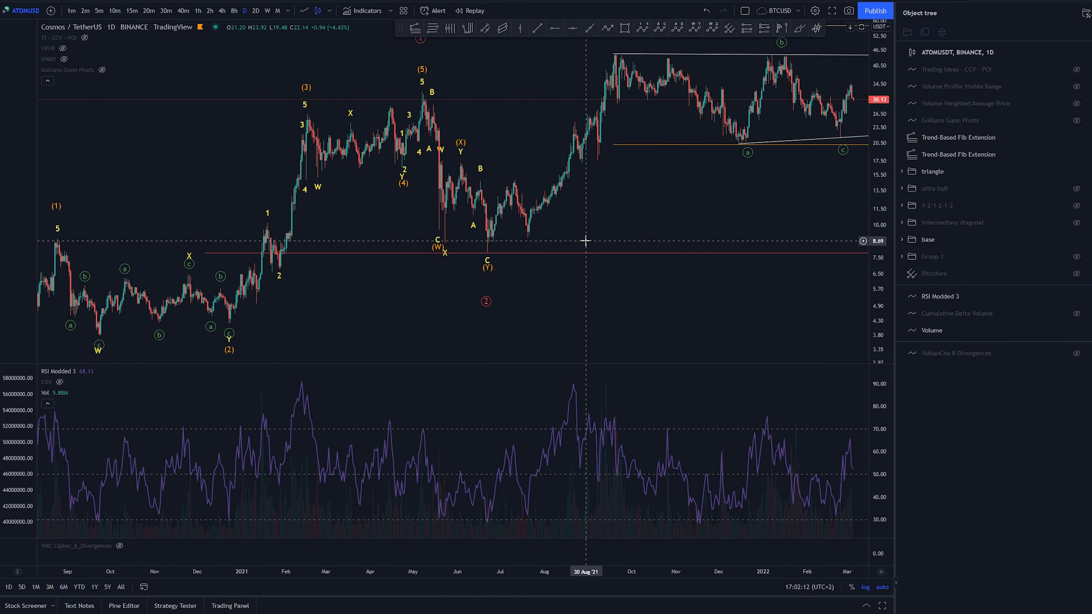
{"action": "left_click_drag", "start_coordinate": [748, 301], "coordinate": [447, 330]}
{"action": "left_click_drag", "start_coordinate": [873, 134], "coordinate": [872, 174]}
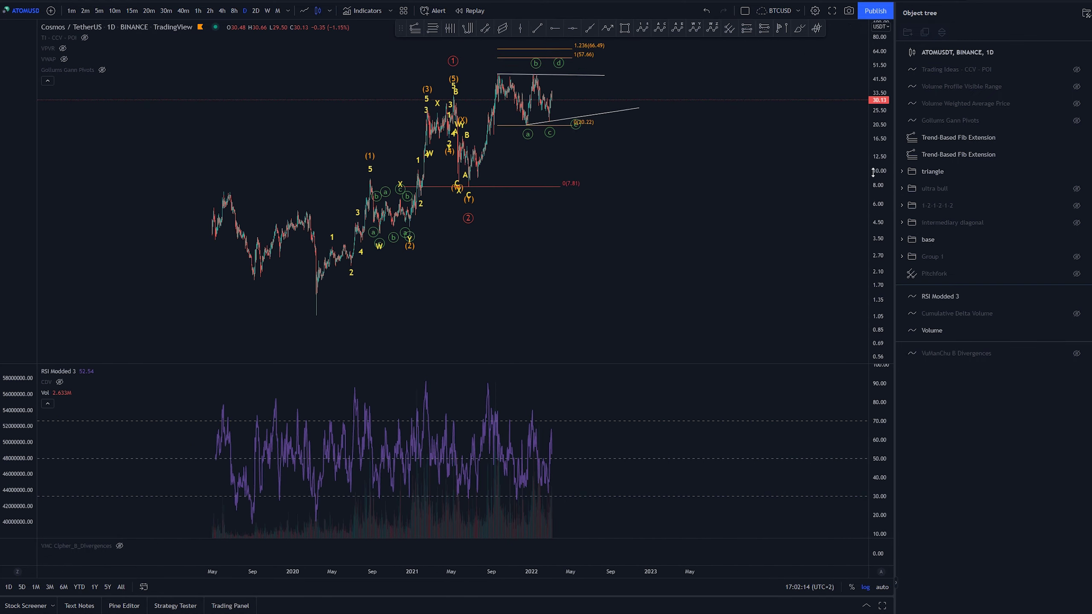
{"action": "left_click_drag", "start_coordinate": [722, 198], "coordinate": [722, 284]}
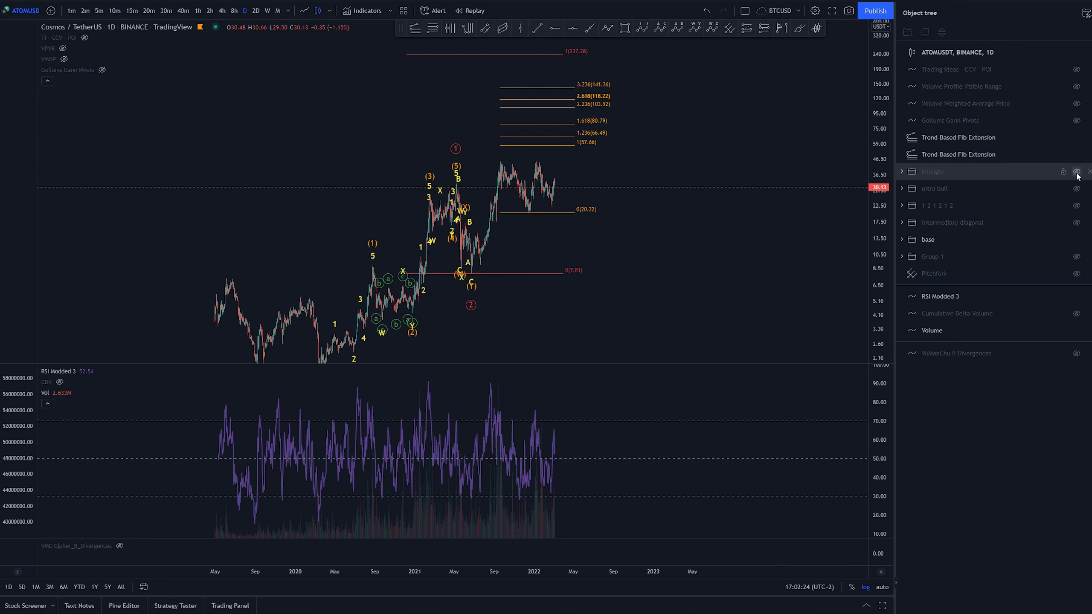
Step: Hide the triangle drawing group and show the 1-2-1-2-1-2 group on the daily chart
{"action": "left_click", "coordinate": [1077, 206]}
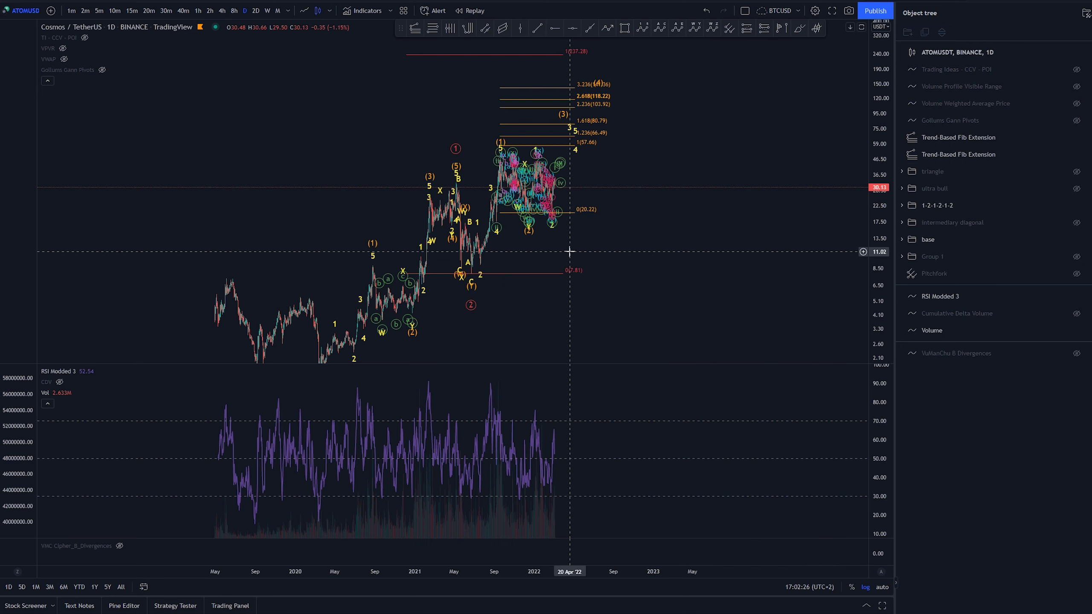
{"action": "left_click_drag", "start_coordinate": [605, 275], "coordinate": [751, 304]}
{"action": "scroll", "coordinate": [714, 309], "scroll_direction": "up", "scroll_amount": 8}
{"action": "left_click_drag", "start_coordinate": [629, 249], "coordinate": [675, 225]}
{"action": "scroll", "coordinate": [675, 224], "scroll_direction": "down", "scroll_amount": 4}
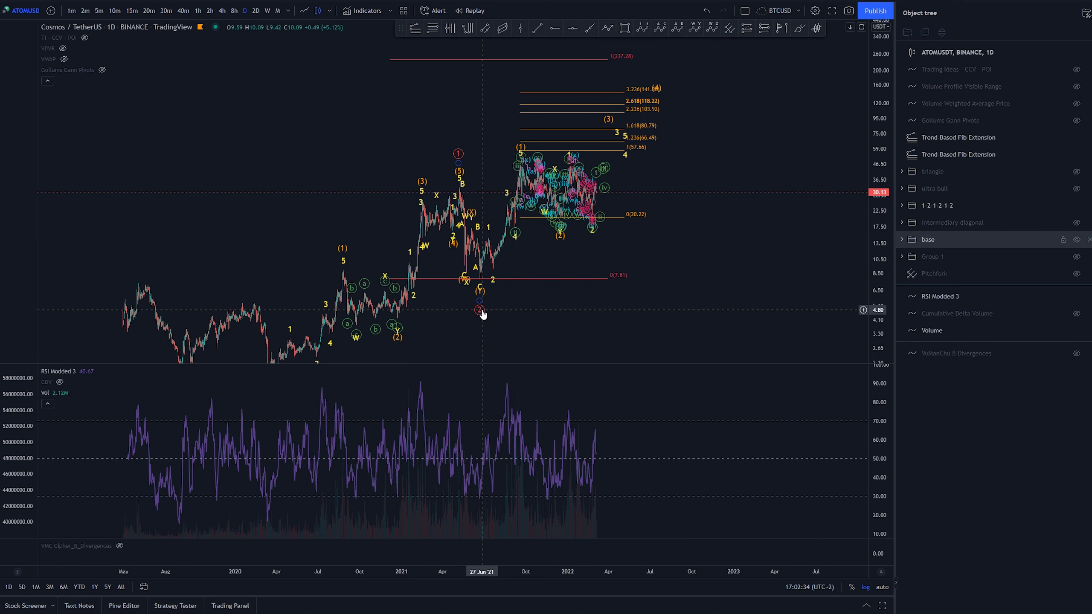
Step: Move the red wave 2 label away from the June 2021 low to about 4.54 in early March 2022
{"action": "left_click_drag", "start_coordinate": [480, 306], "coordinate": [654, 302]}
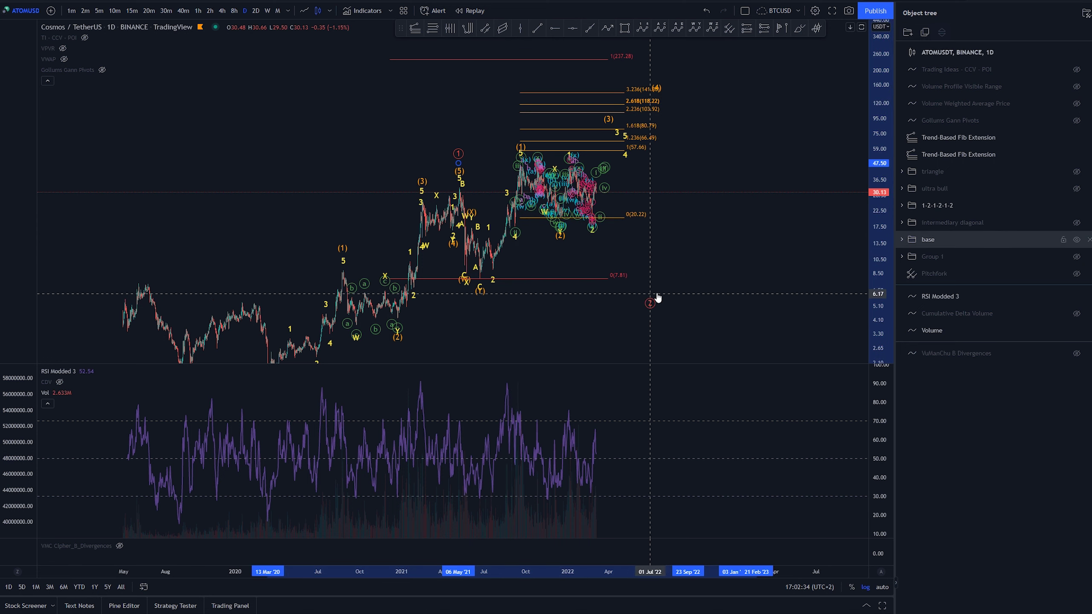
{"action": "left_click", "coordinate": [705, 252]}
{"action": "left_click_drag", "start_coordinate": [694, 256], "coordinate": [689, 219]}
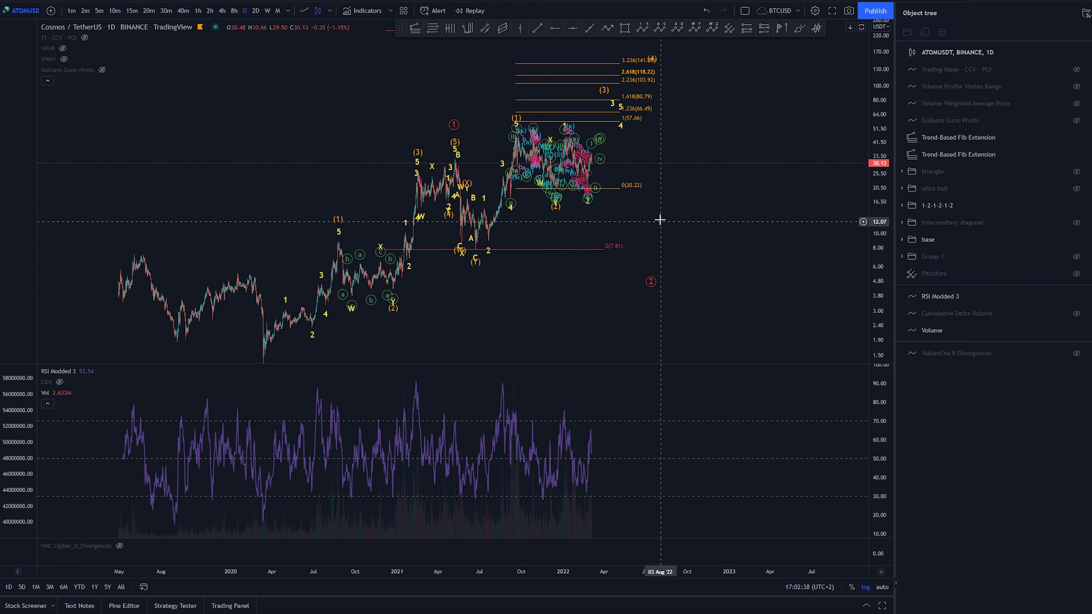
{"action": "left_click_drag", "start_coordinate": [651, 282], "coordinate": [590, 294]}
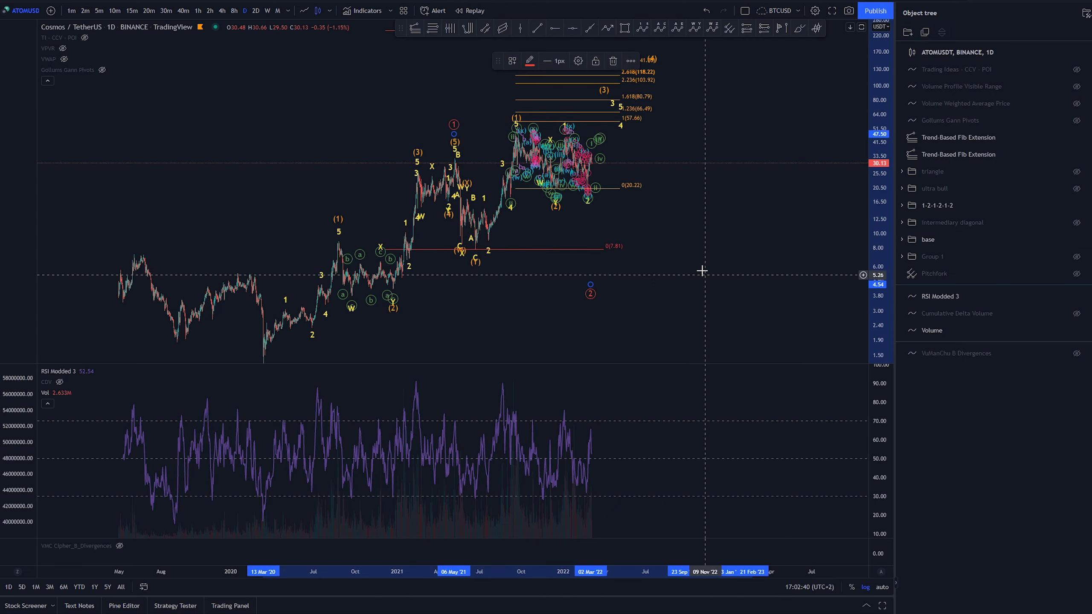
{"action": "left_click", "coordinate": [702, 273]}
Step: Show the Volume Profile Visible Range indicator and compare its high-volume area with the earlier price action
{"action": "left_click", "coordinate": [62, 48]}
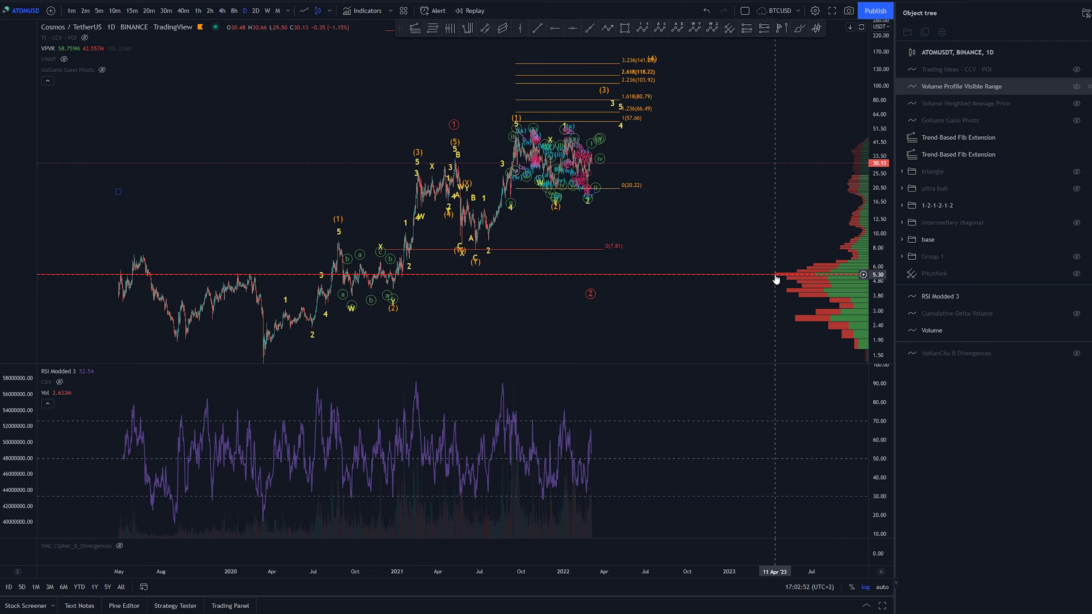
{"action": "left_click_drag", "start_coordinate": [645, 310], "coordinate": [679, 258]}
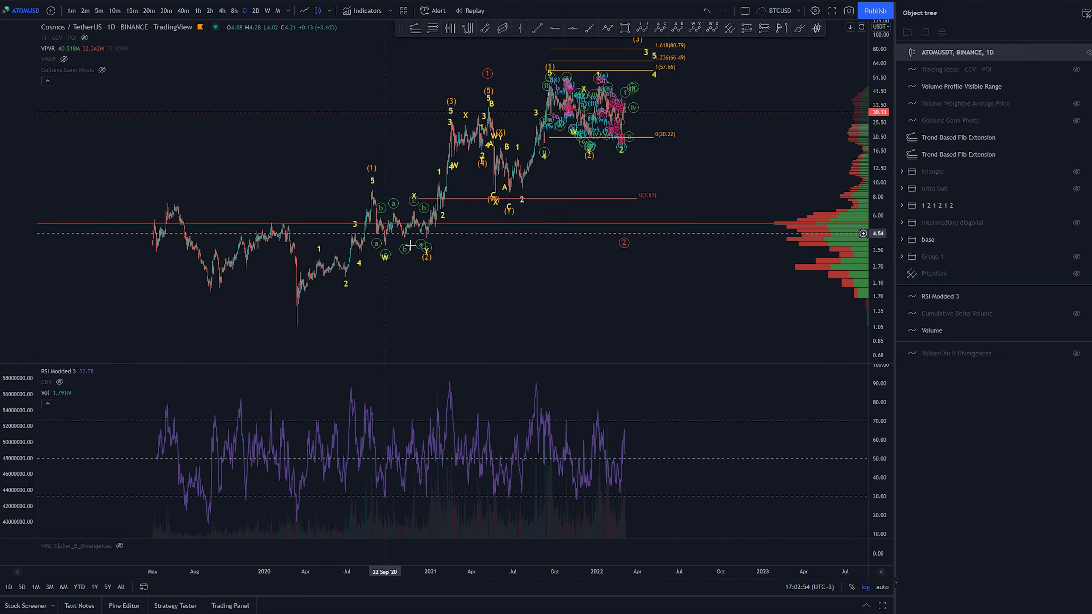
{"action": "left_click_drag", "start_coordinate": [644, 295], "coordinate": [629, 366]}
Step: Return the red wave 2 label to the June 2021 low, below the orange (Y) label
{"action": "left_click_drag", "start_coordinate": [605, 308], "coordinate": [510, 273]}
{"action": "left_click", "coordinate": [722, 237]}
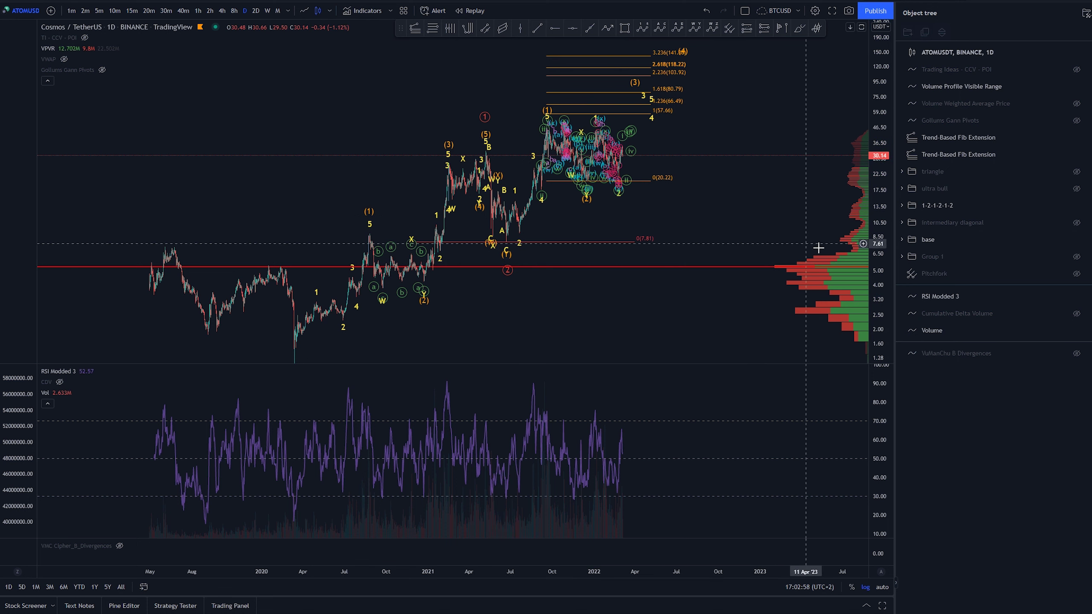
{"action": "left_click_drag", "start_coordinate": [876, 232], "coordinate": [876, 207]}
{"action": "left_click_drag", "start_coordinate": [765, 172], "coordinate": [776, 212]}
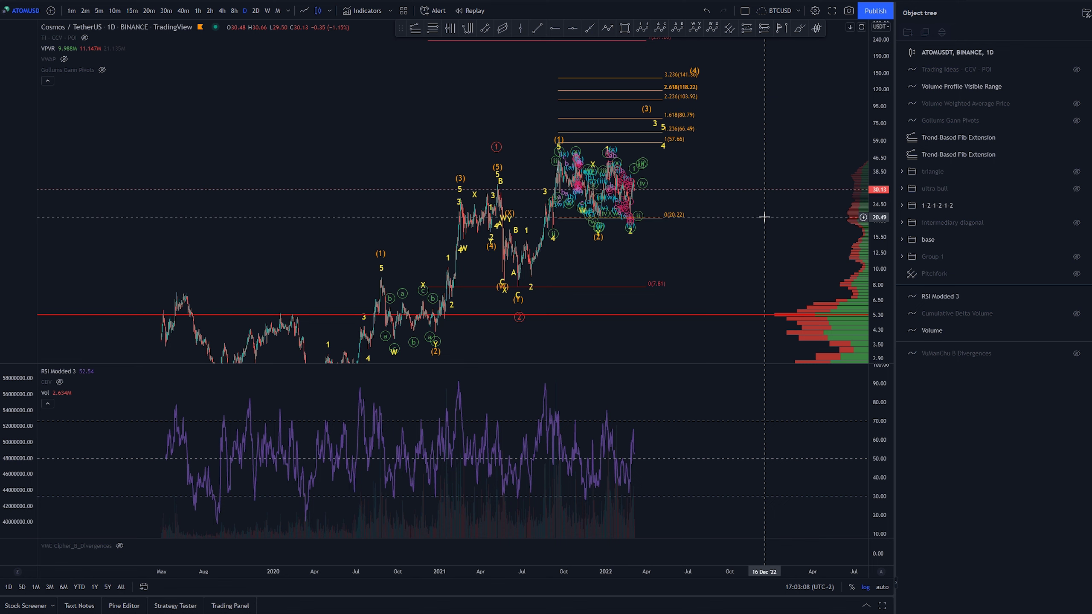
{"action": "left_click_drag", "start_coordinate": [758, 240], "coordinate": [755, 251]}
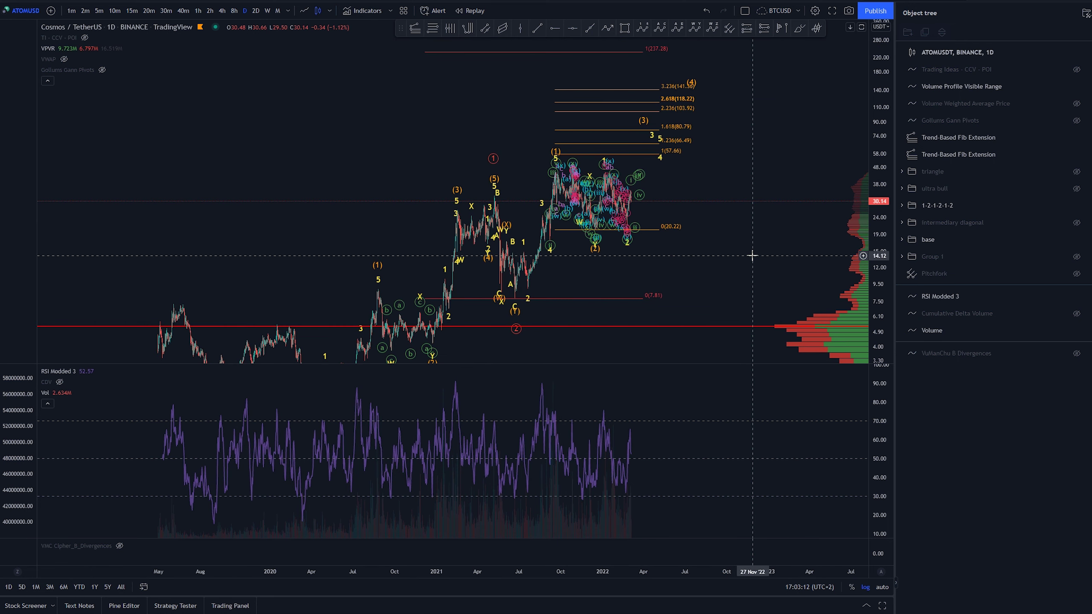